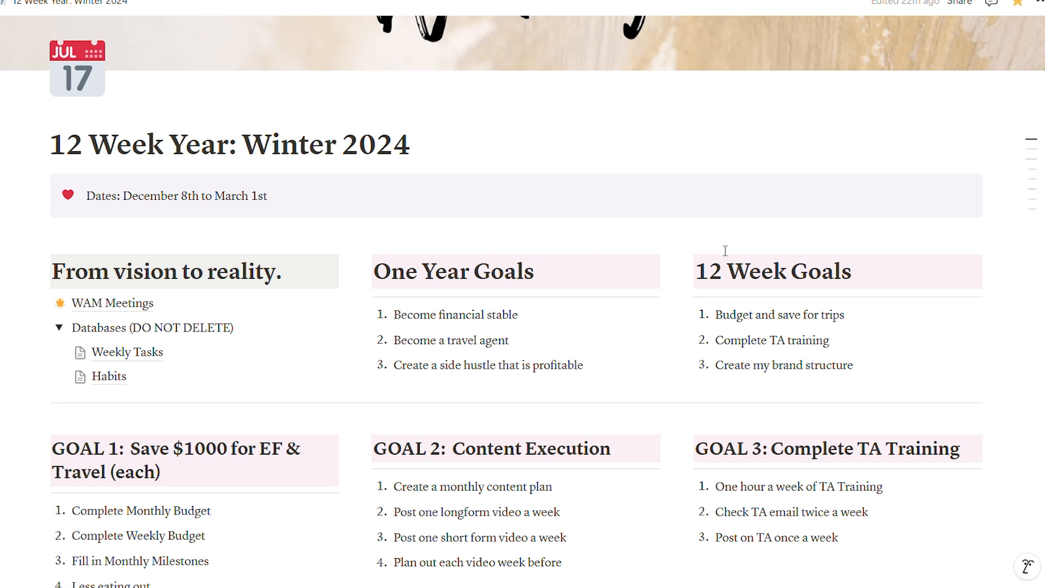
- Review the 12 Week Year: Winter 2024 page, from the yearly and 12-week goals through the weekly tasks and habits sections
scroll(725, 250, down, 5)
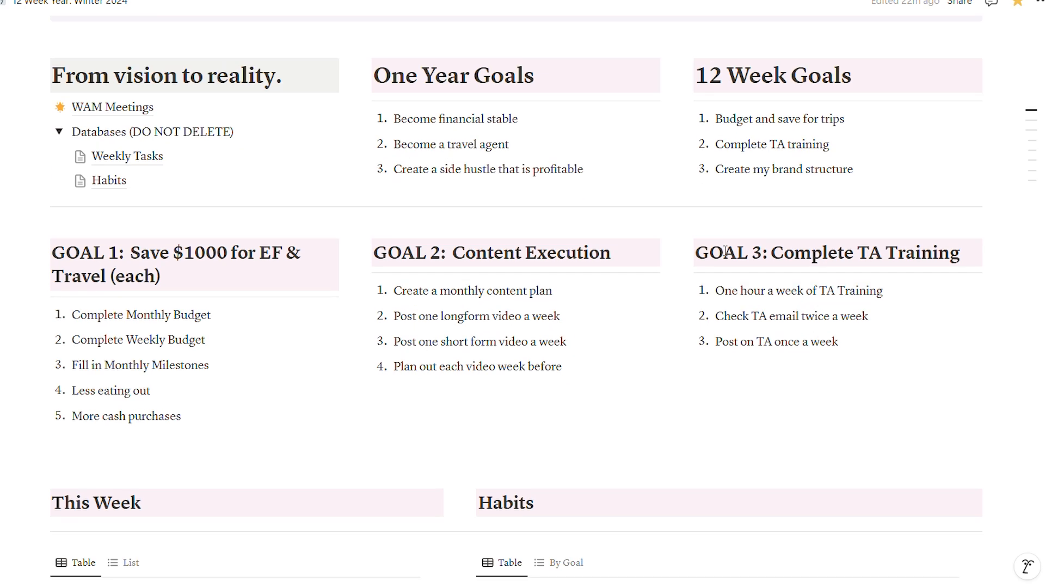
scroll(724, 250, down, 4)
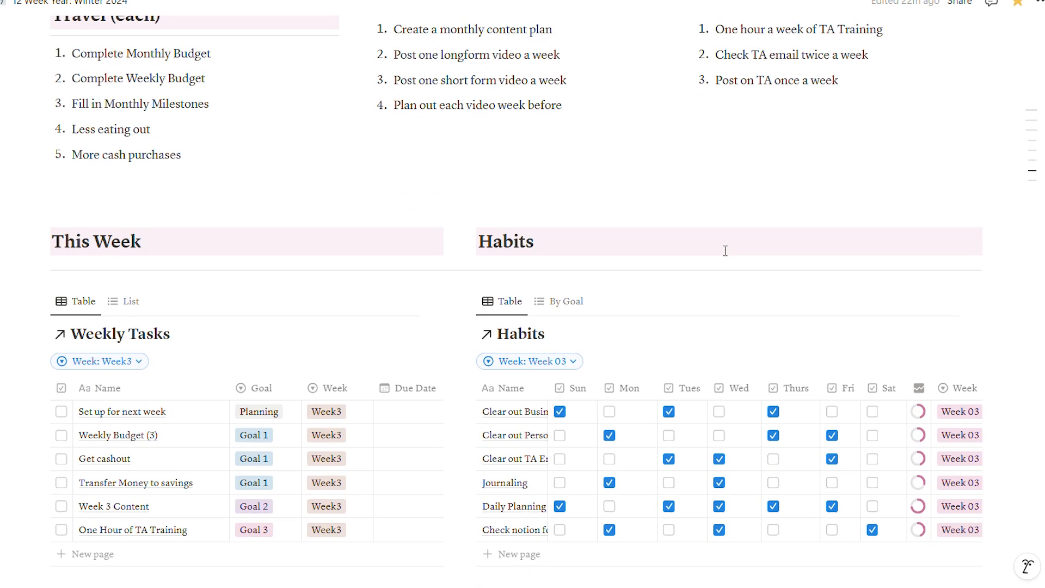
scroll(725, 250, down, 3)
scroll(724, 250, up, 5)
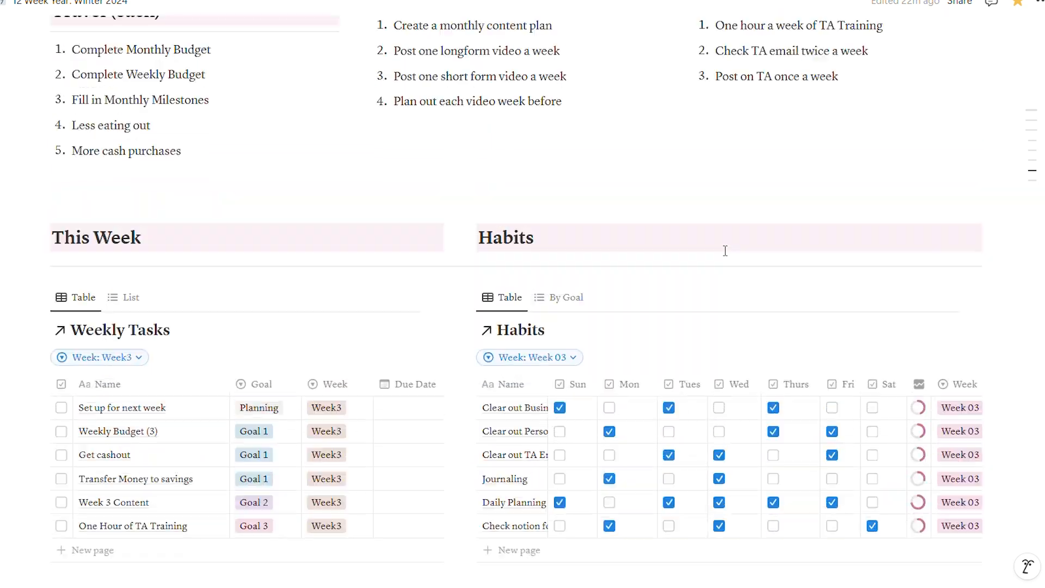
scroll(725, 251, up, 6)
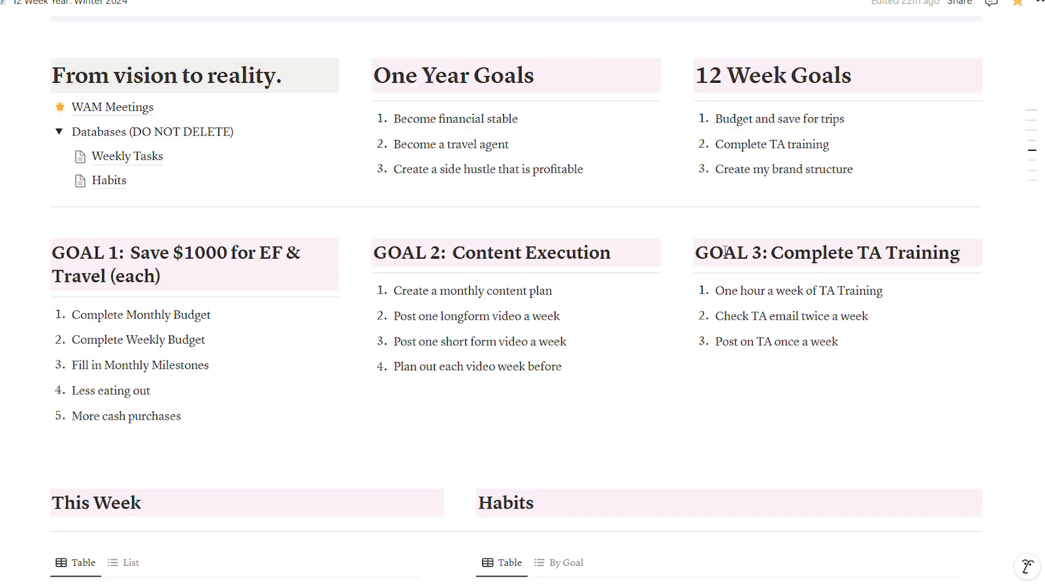
scroll(725, 250, up, 2)
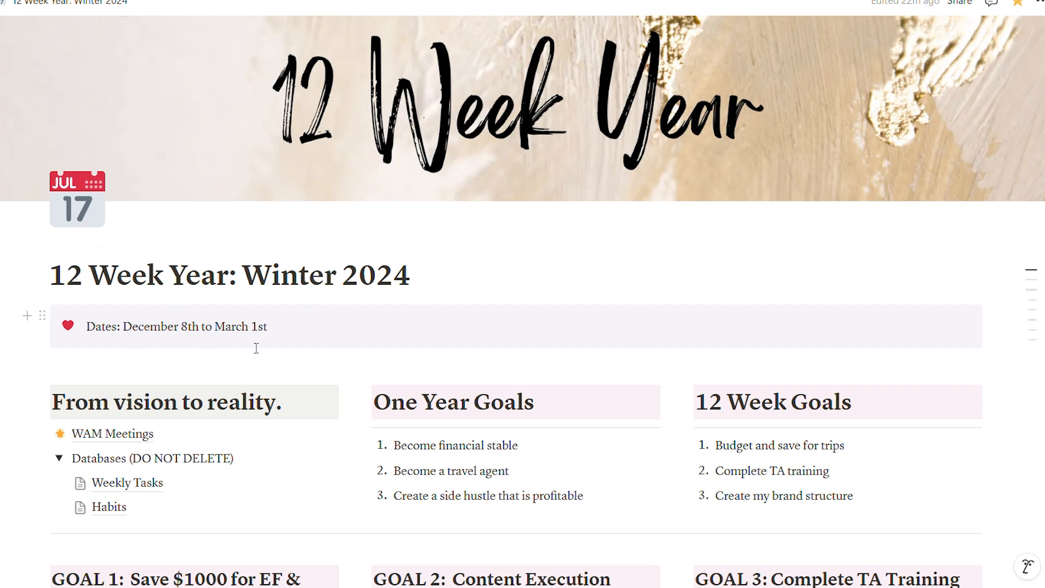
scroll(256, 348, down, 3)
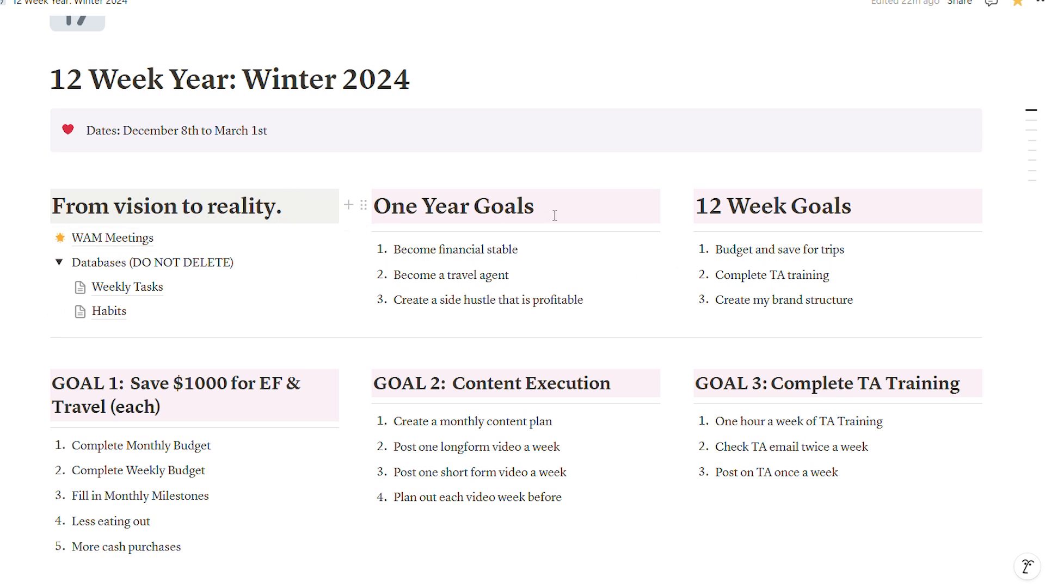
scroll(456, 406, down, 2)
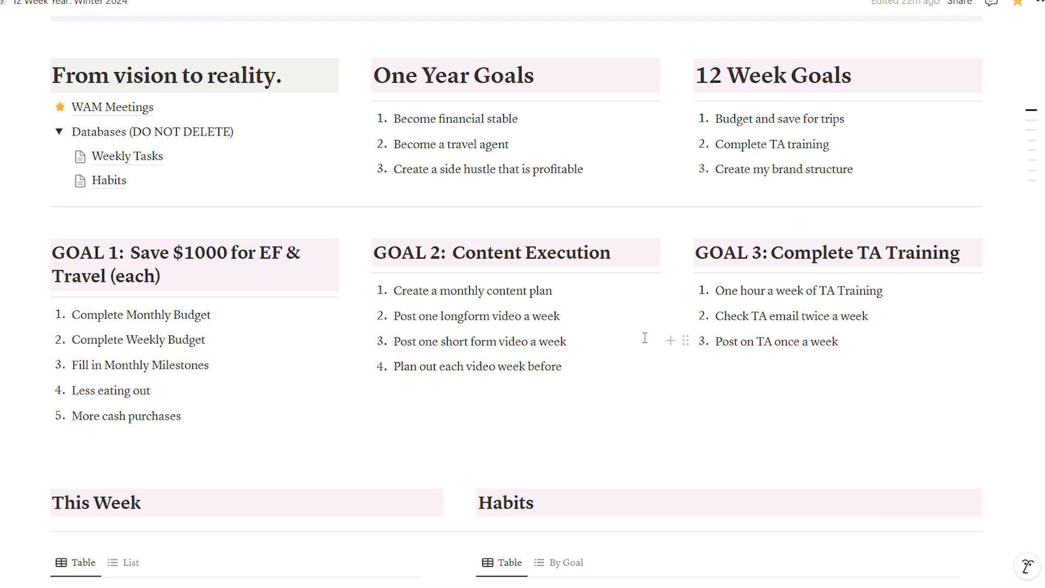
scroll(763, 325, down, 1)
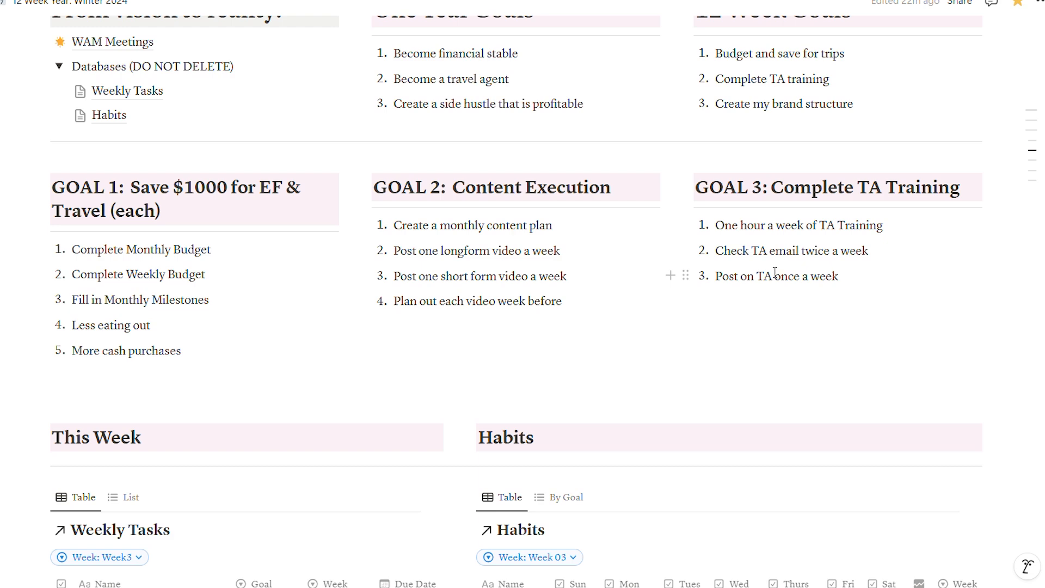
scroll(578, 341, down, 3)
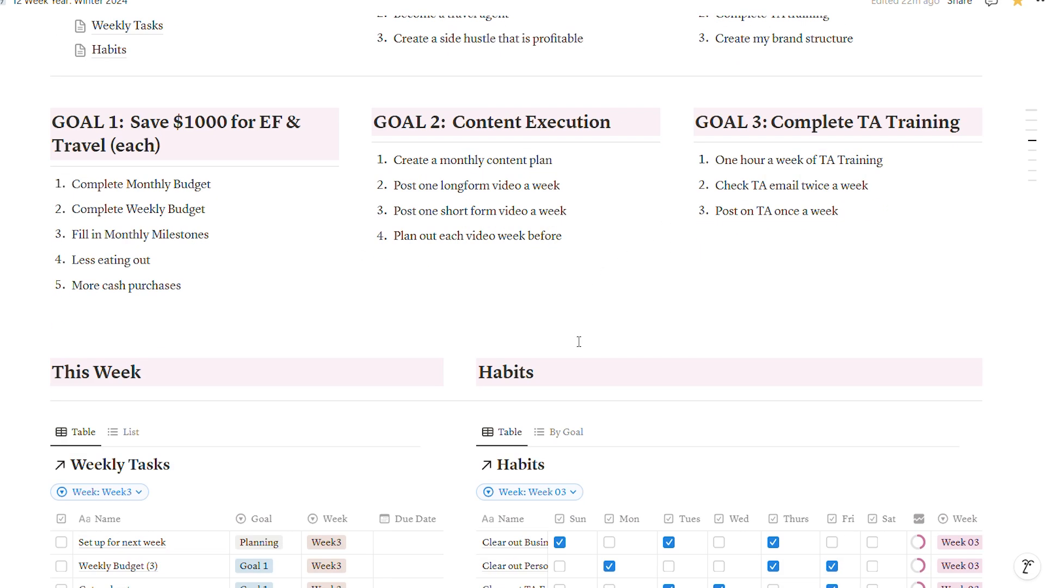
- Change the Weekly Tasks table's Week filter from Week3 to Week 4
scroll(579, 341, down, 2)
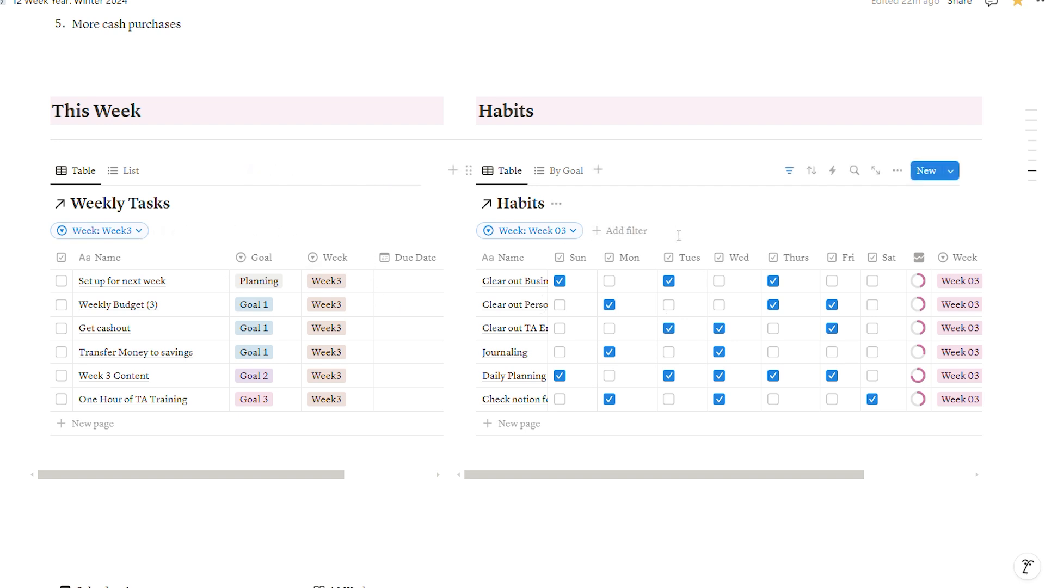
click(129, 239)
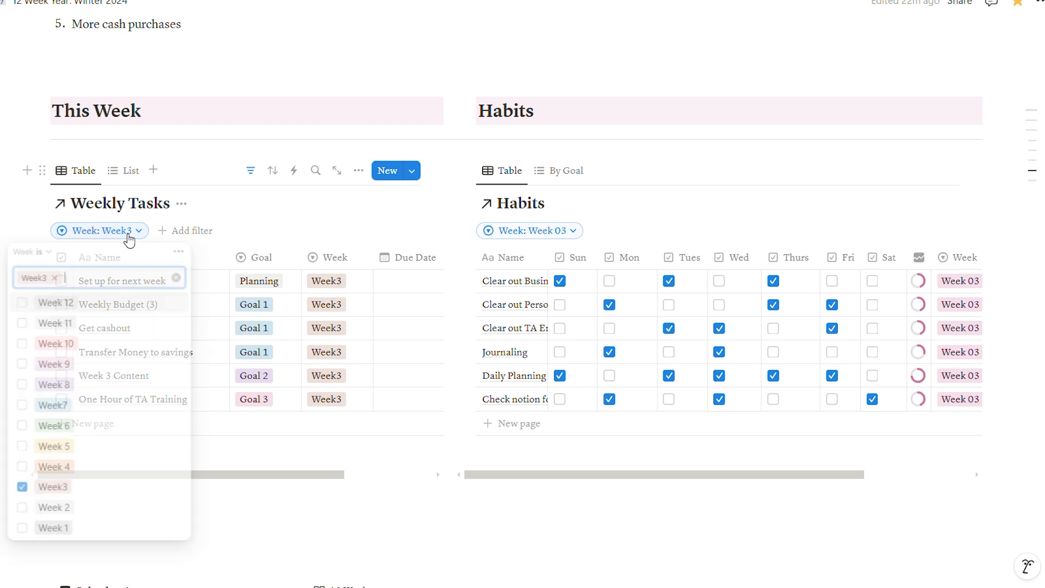
click(21, 490)
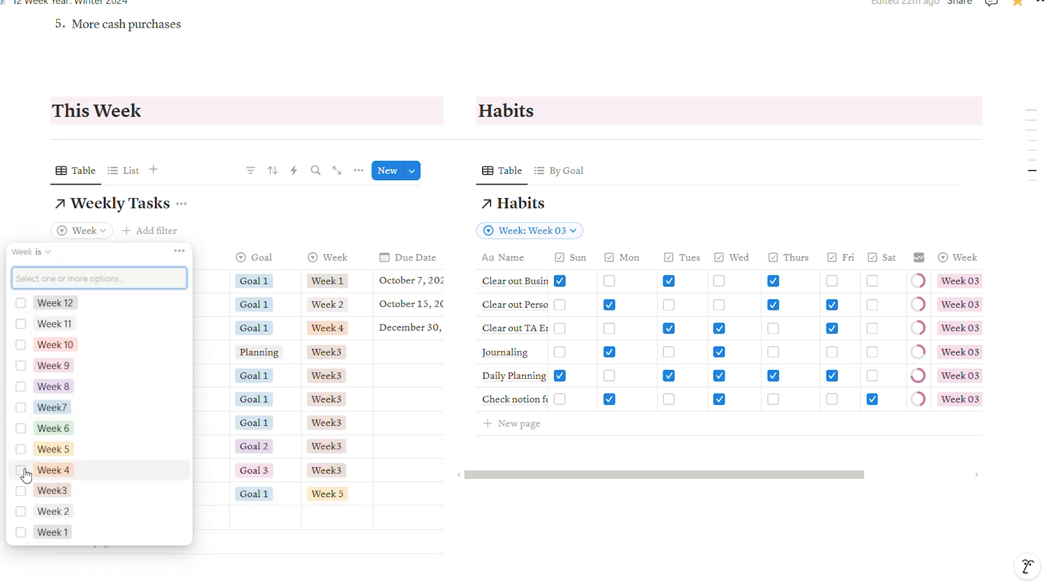
click(21, 470)
click(266, 328)
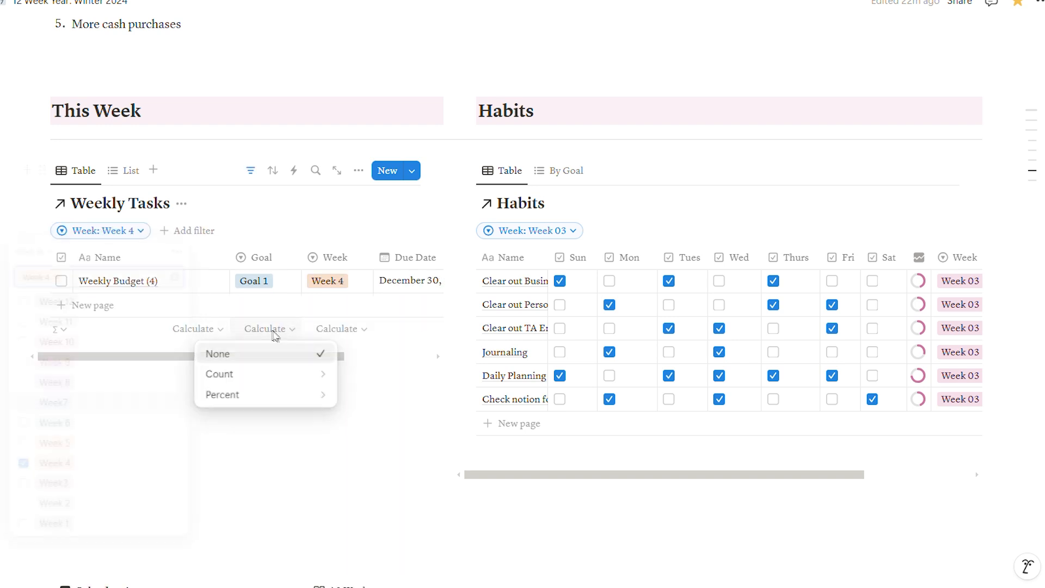
click(360, 419)
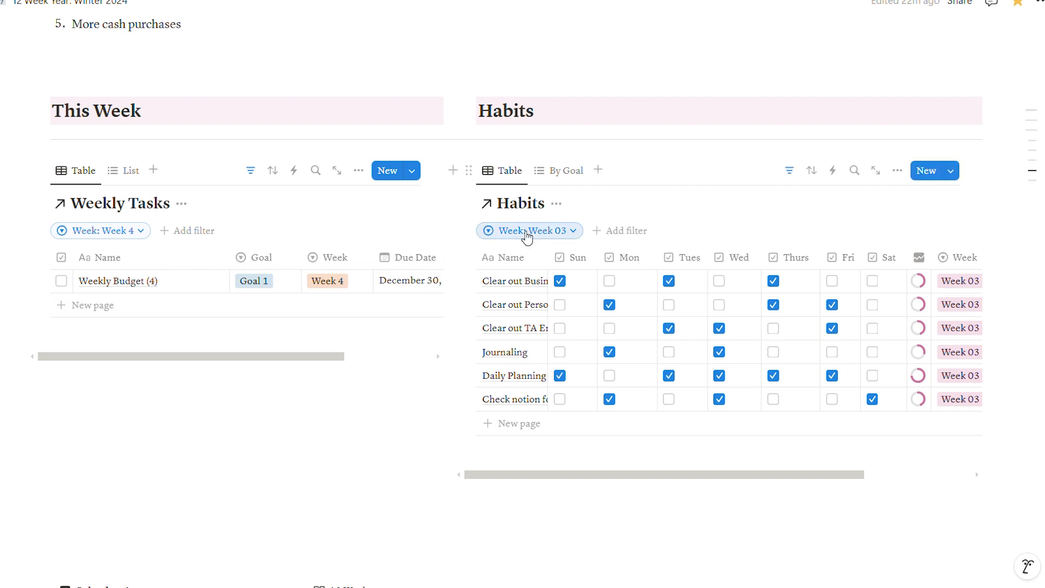
- Switch the Habits table's Week filter to show only Week 04 instead of Week 03
click(526, 230)
click(453, 489)
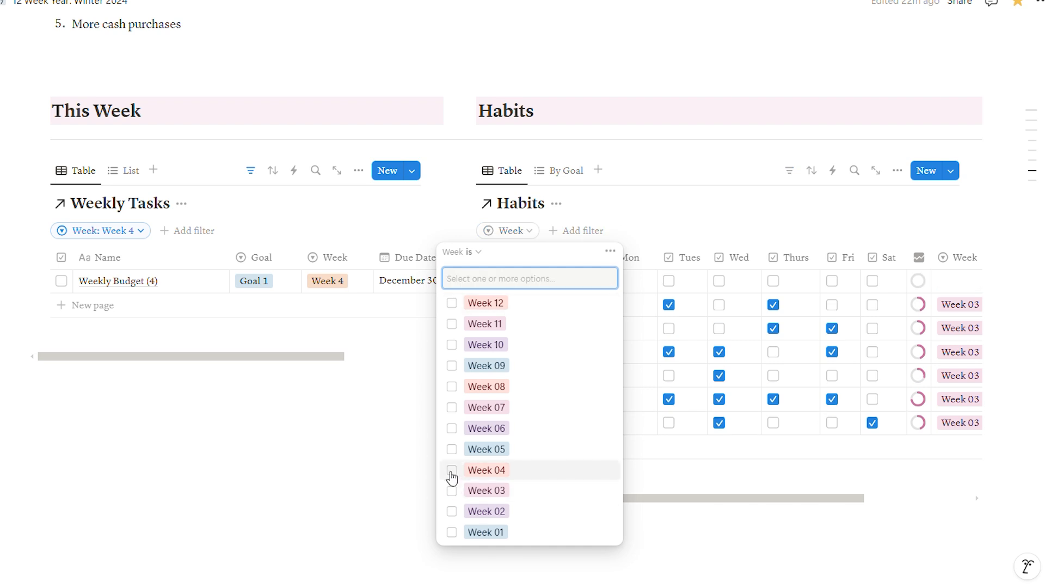
click(452, 472)
click(700, 376)
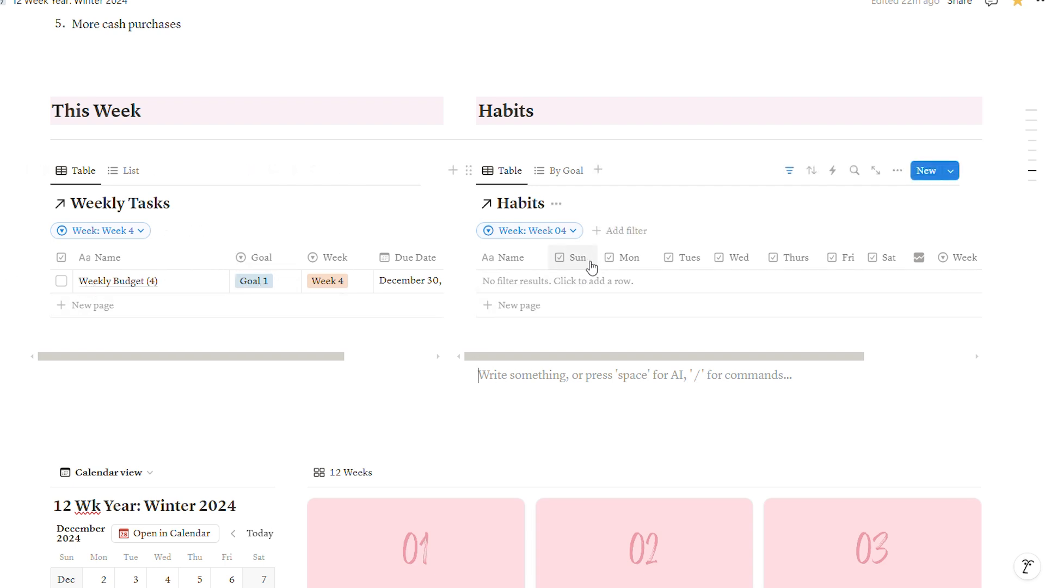
- Add a new entry named "Check my daily planner" to the Week 04 Habits table
scroll(592, 284, down, 1)
scroll(592, 282, down, 1)
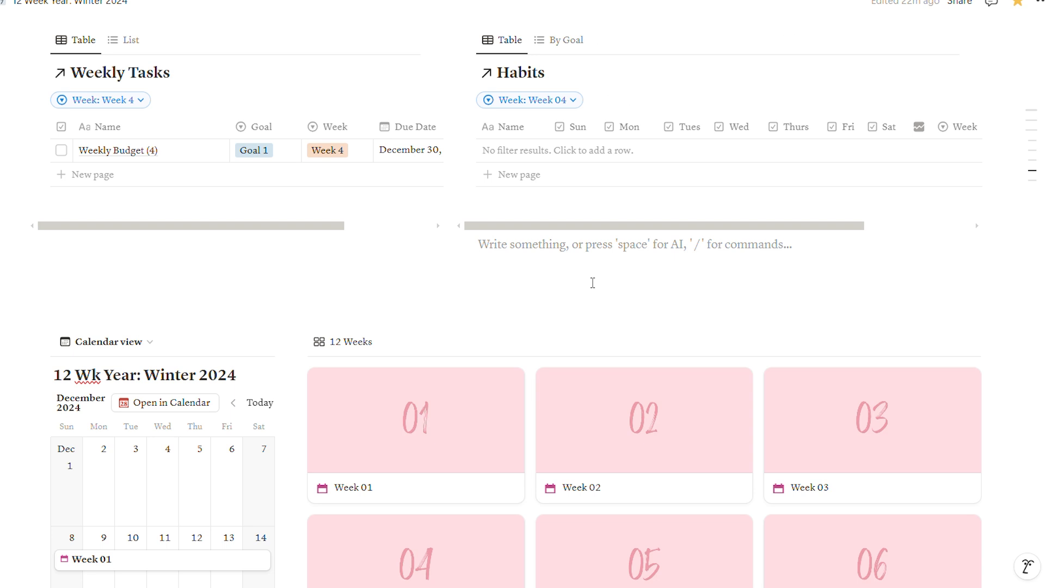
scroll(593, 282, down, 1)
scroll(604, 205, up, 1)
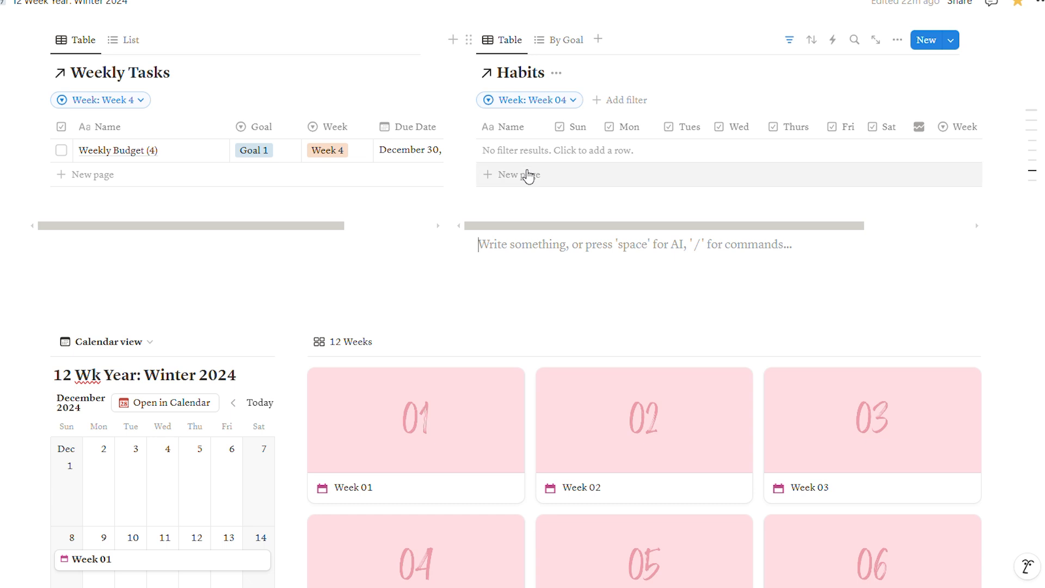
click(522, 174)
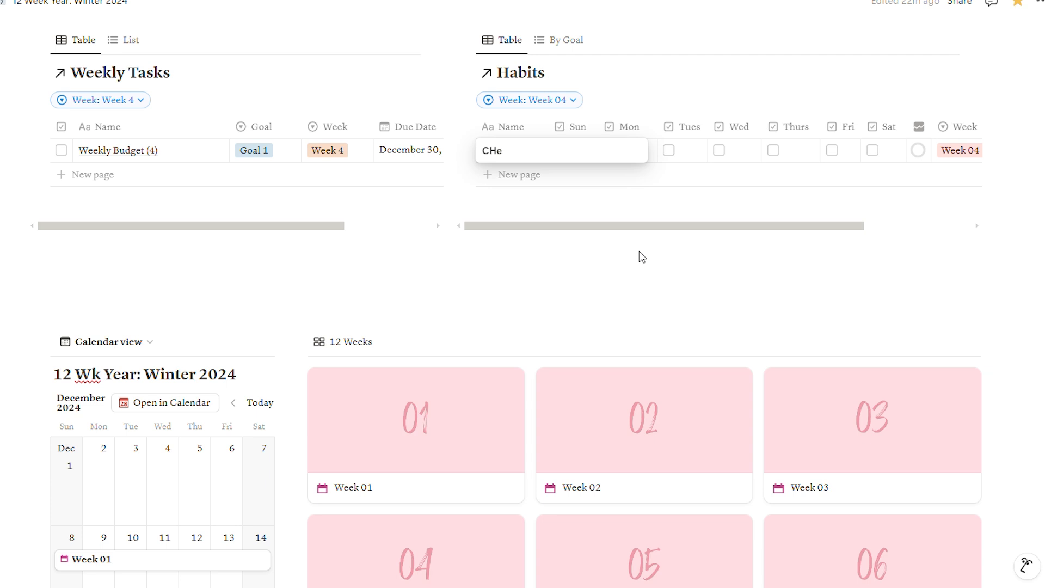
key(BackSpace)
key(BackSpace)
text(hcek my dail)
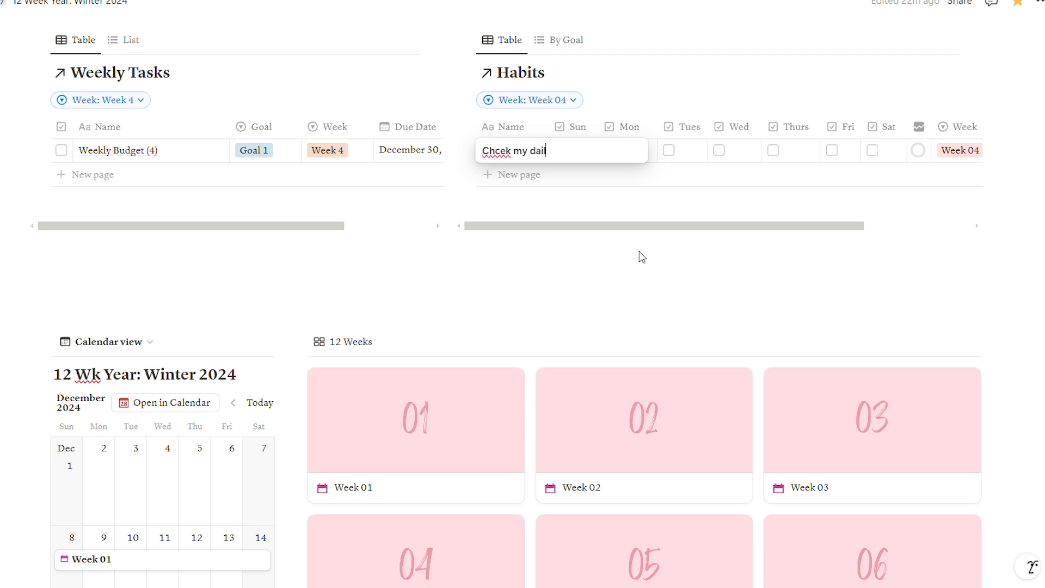
text(y planner)
click(506, 151)
key(BackSpace)
text(c)
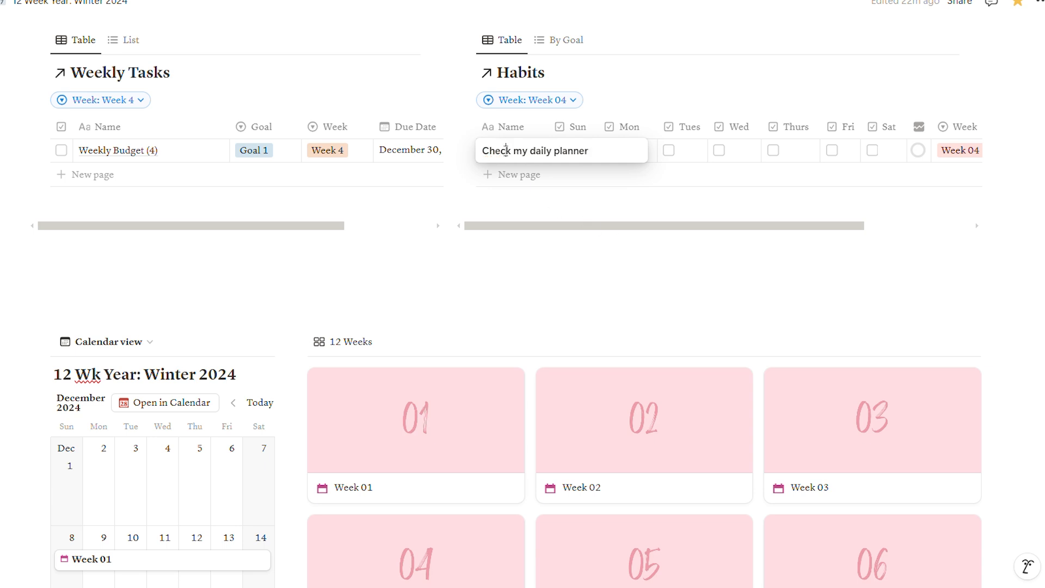
key(Escape)
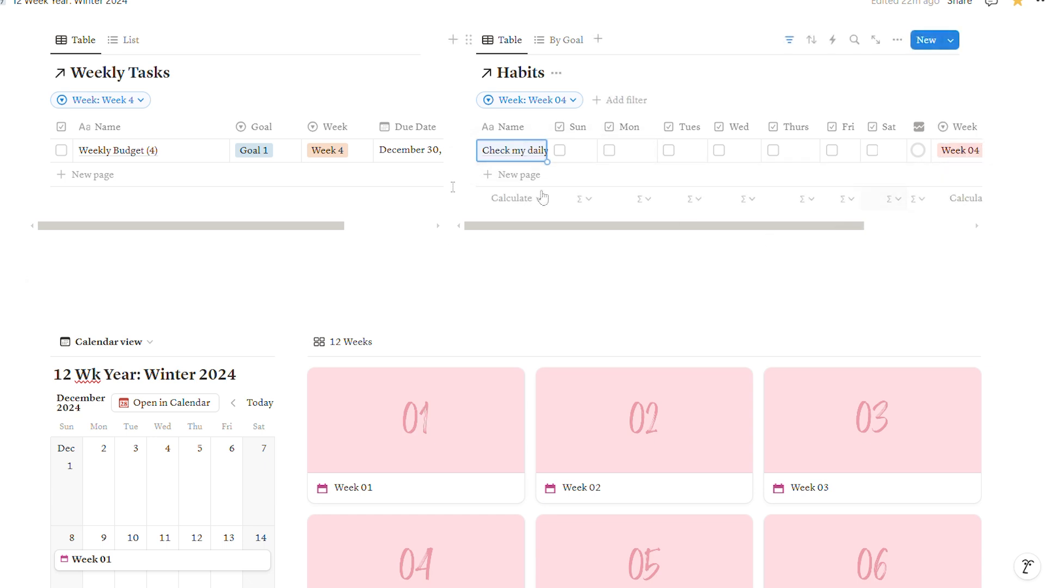
- Look over the calendar and the 12 Weeks gallery, and open the Week 04 page
scroll(436, 187, down, 4)
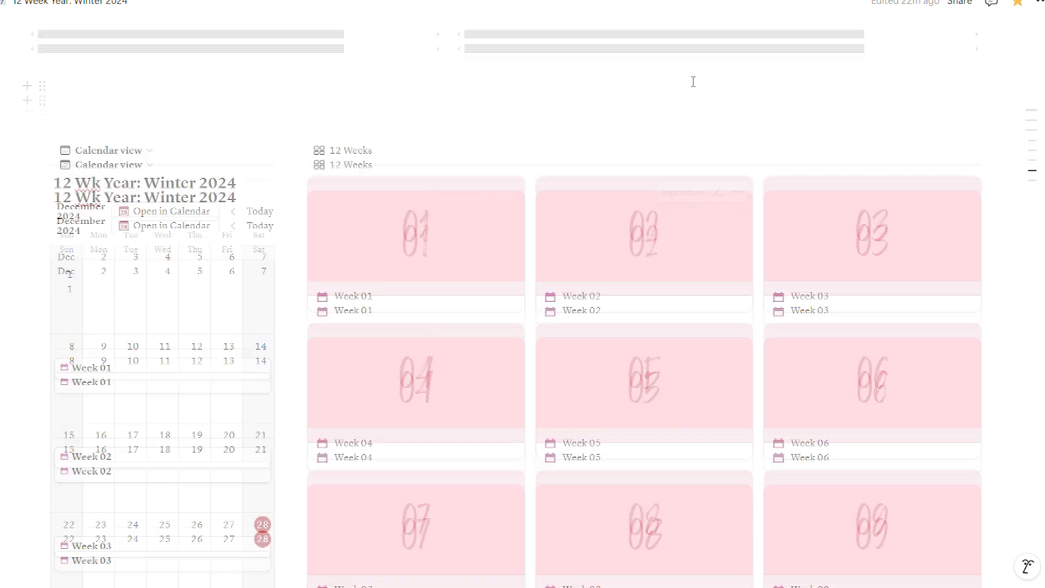
scroll(694, 85, up, 3)
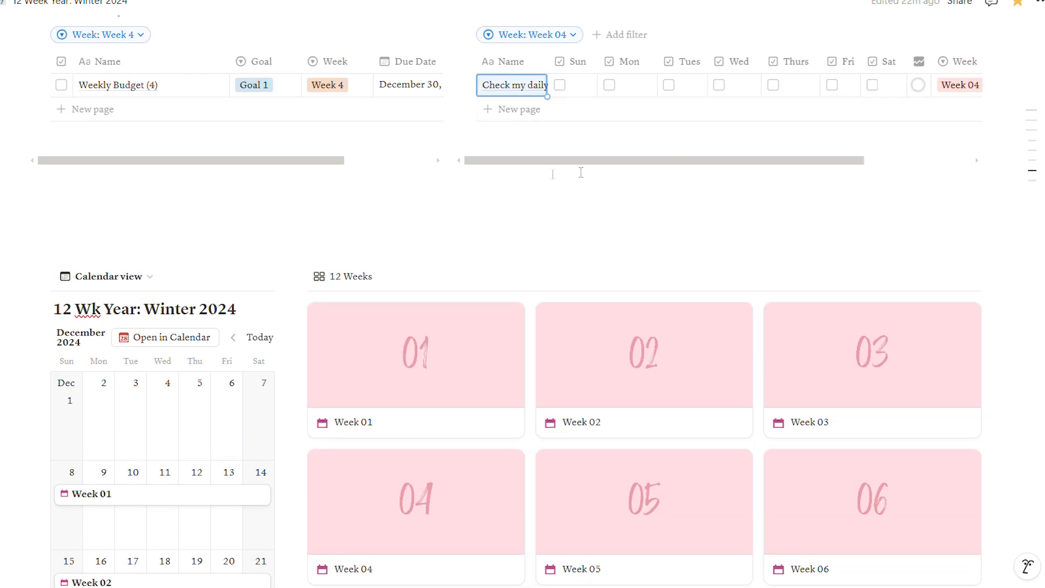
scroll(541, 172, down, 4)
scroll(520, 191, down, 1)
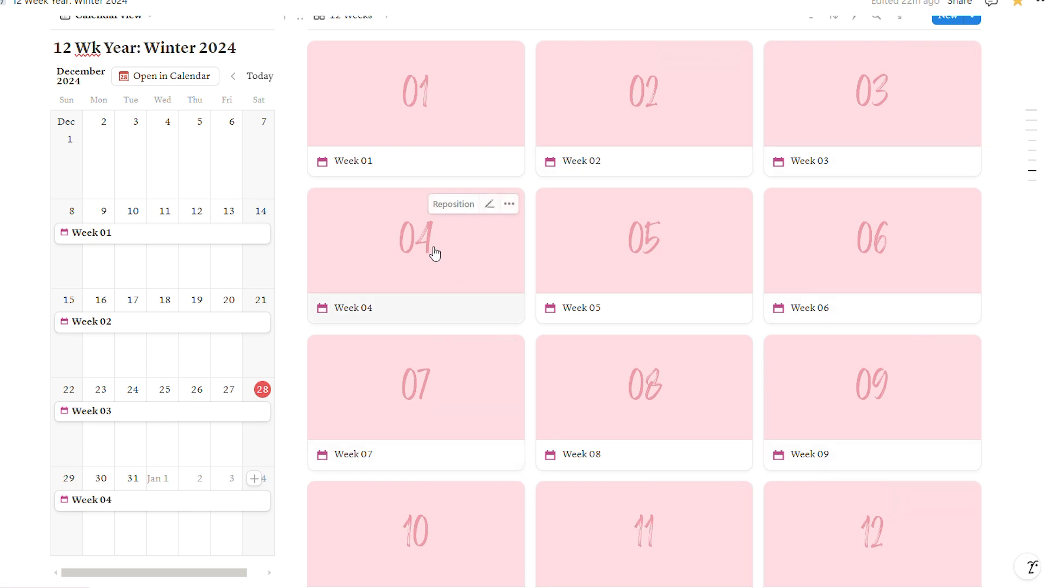
scroll(655, 262, down, 2)
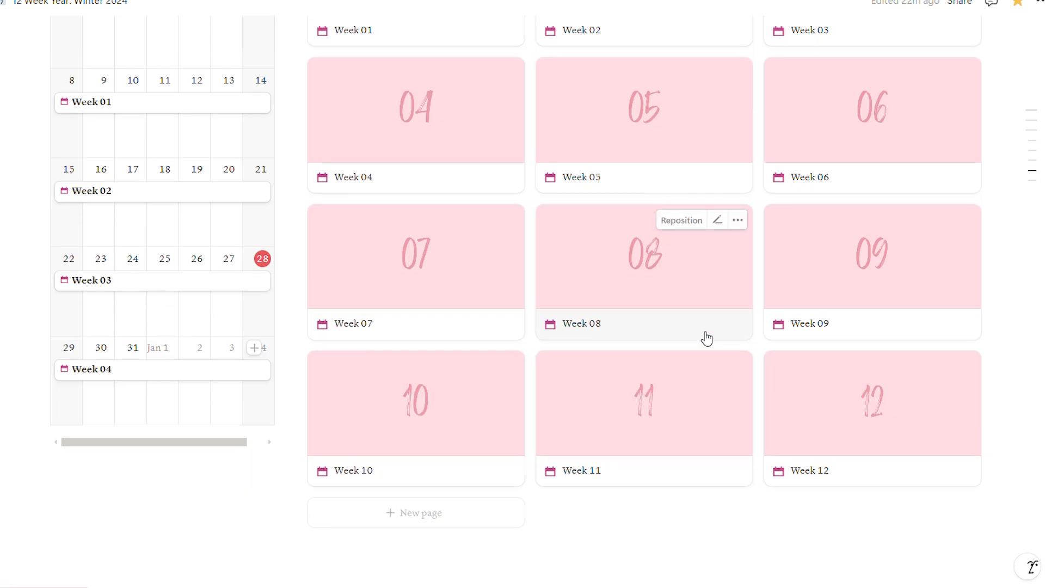
scroll(704, 336, up, 2)
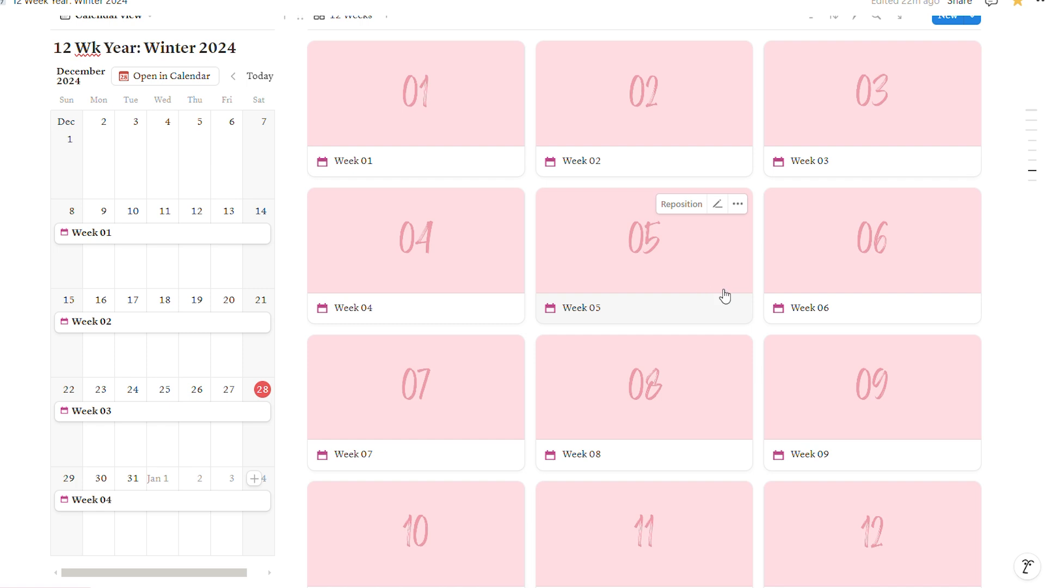
click(471, 274)
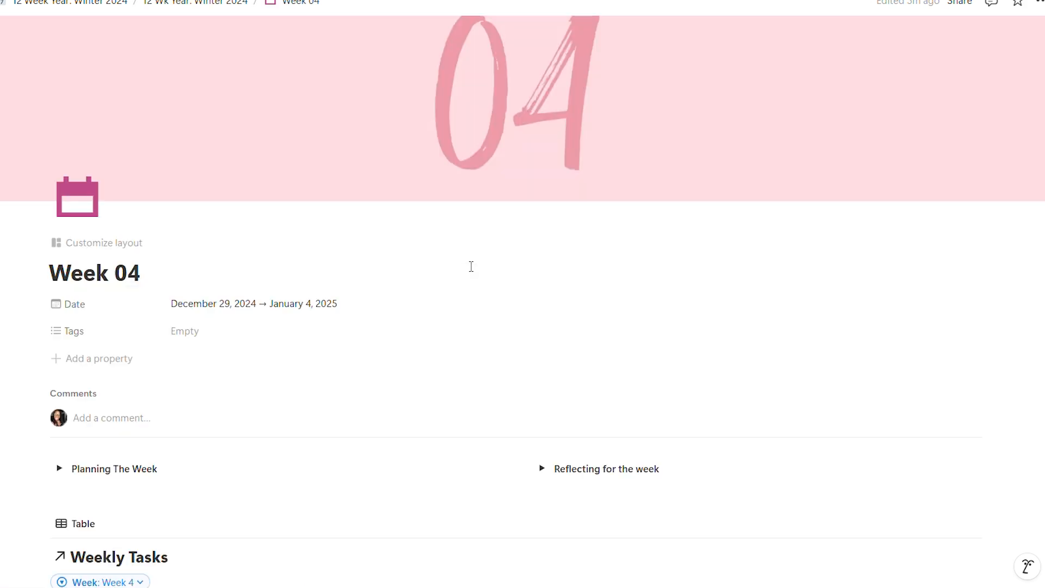
- Expand the Planning The Week and Reflecting for the week sections to review their steps, and collapse the reflection section again
scroll(487, 235, down, 4)
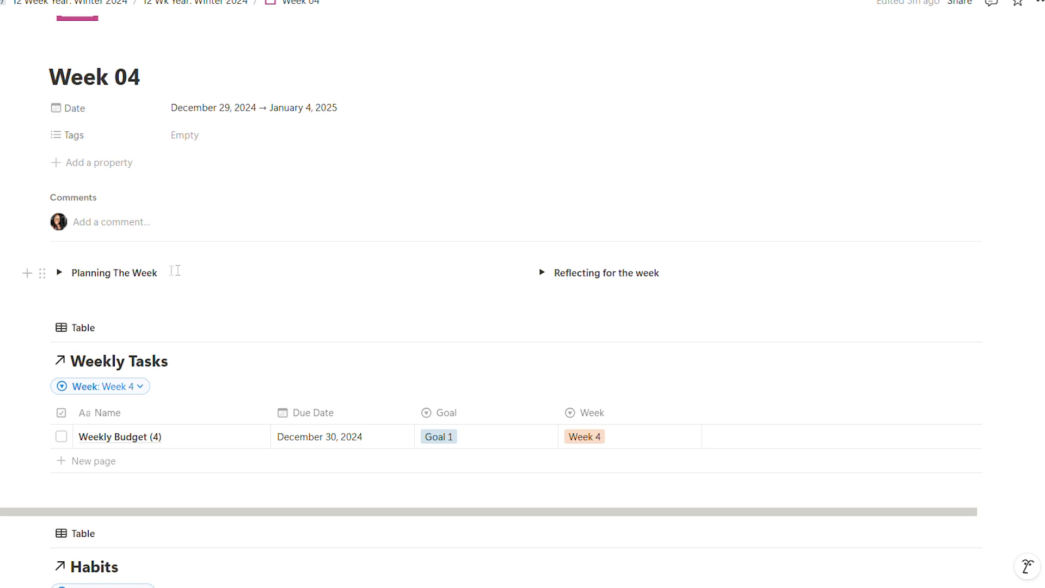
click(60, 274)
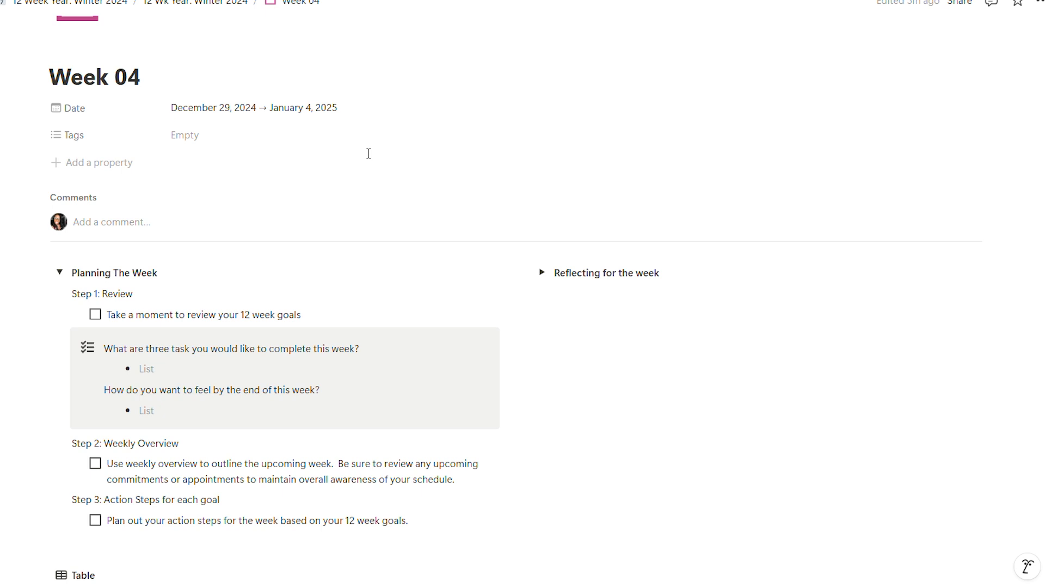
scroll(408, 292, down, 1)
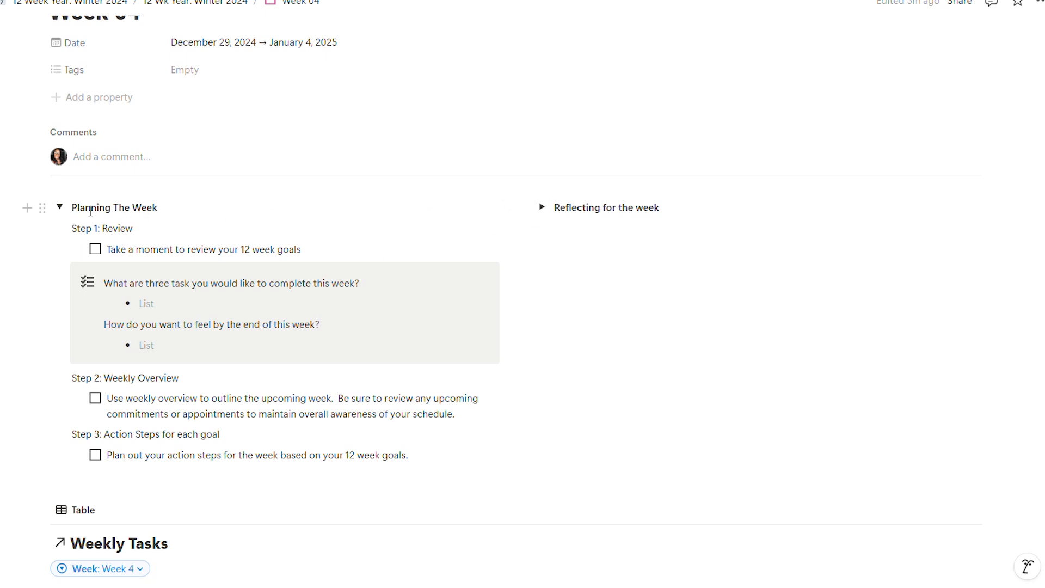
click(541, 208)
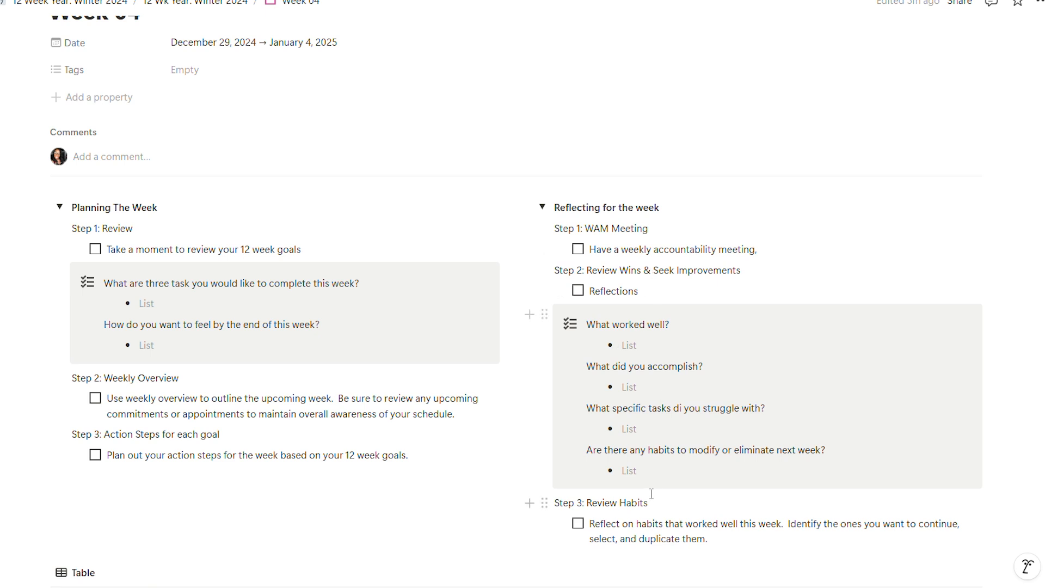
click(543, 209)
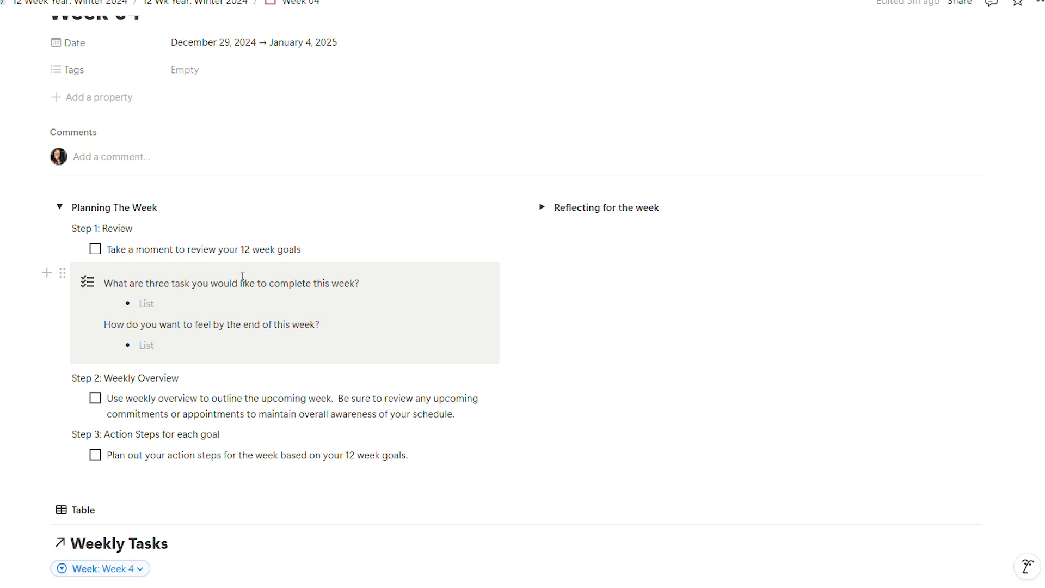
- Return to the main 12 Week Year: Winter 2024 page and view its goals sections
scroll(93, 47, up, 1)
click(70, 2)
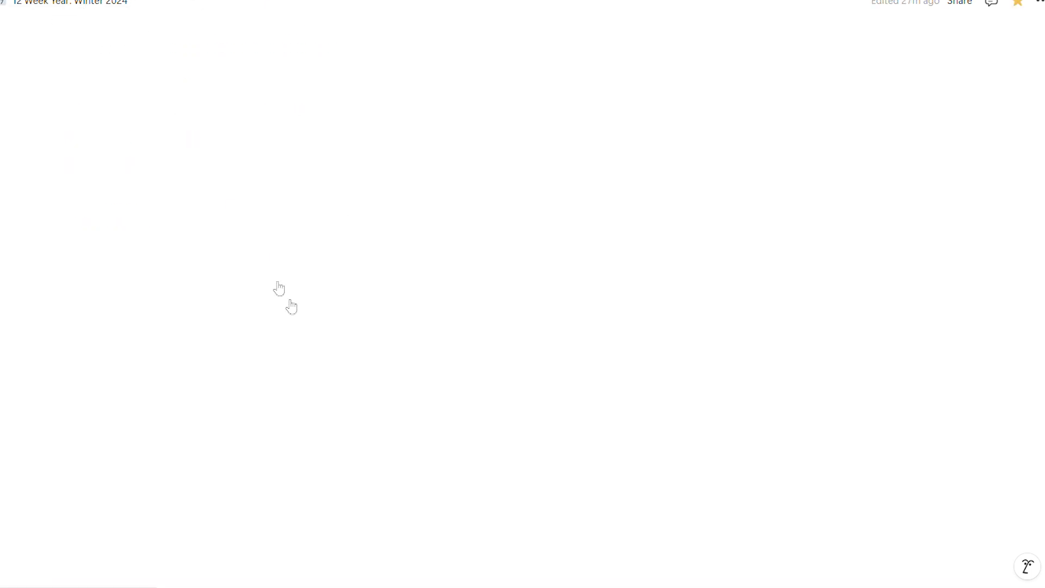
scroll(368, 366, down, 5)
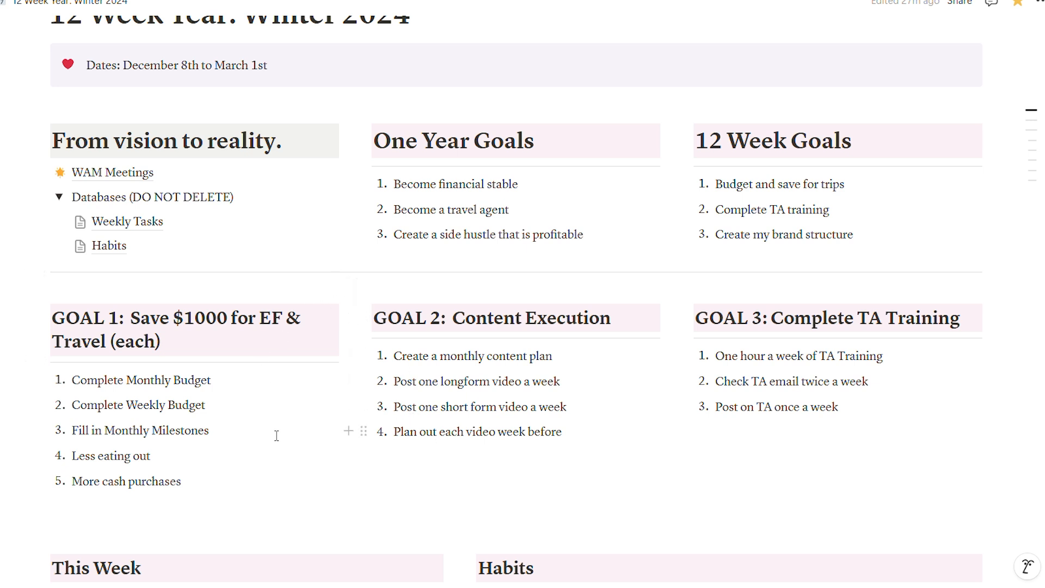
- Copy the three goal columns from the main planner page into the Week 04 page, below the collapsed Planning The Week section
drag(866, 494, 448, 456)
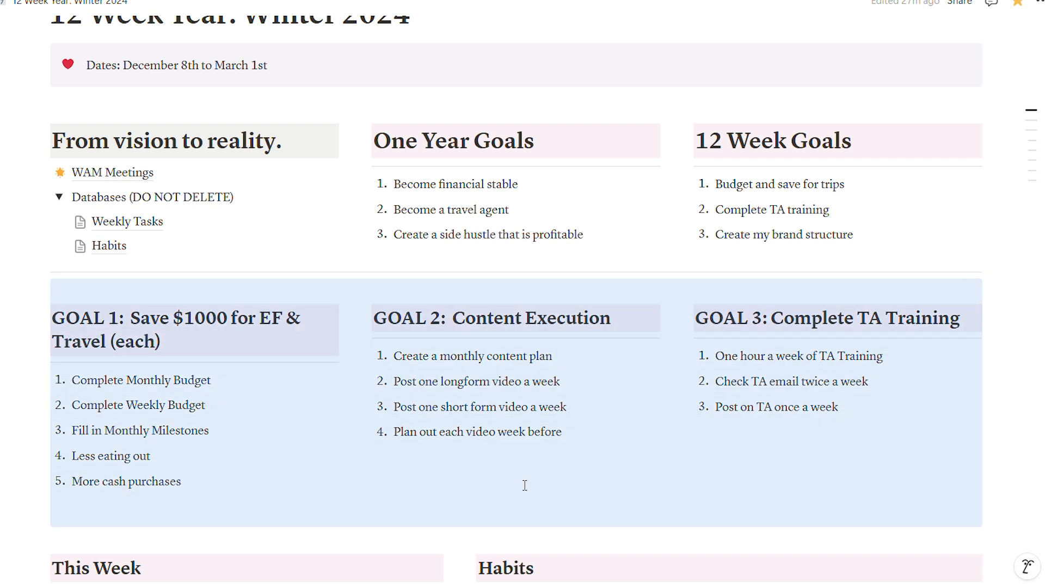
scroll(554, 503, down, 12)
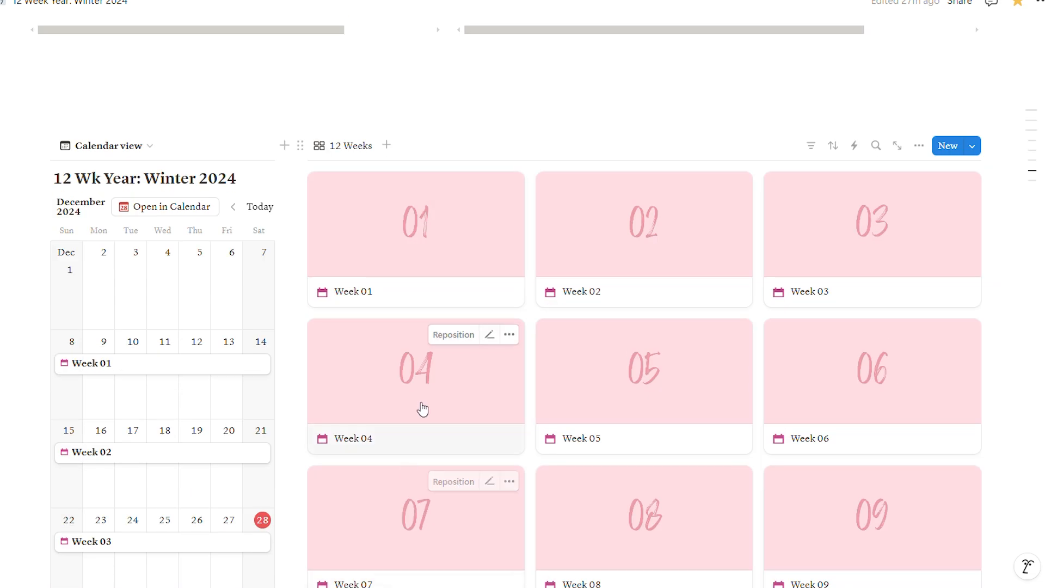
click(422, 406)
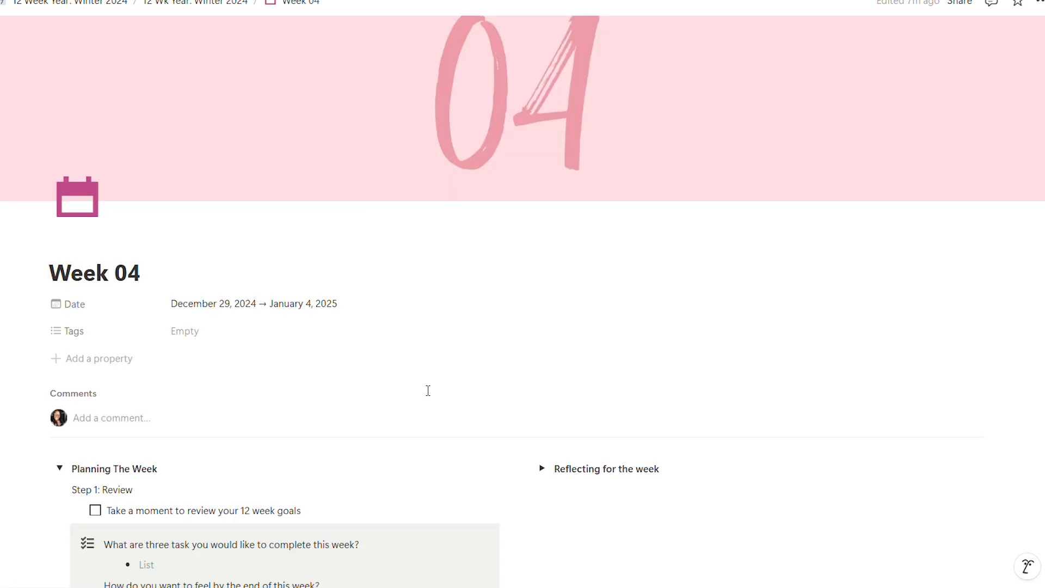
scroll(428, 390, down, 1)
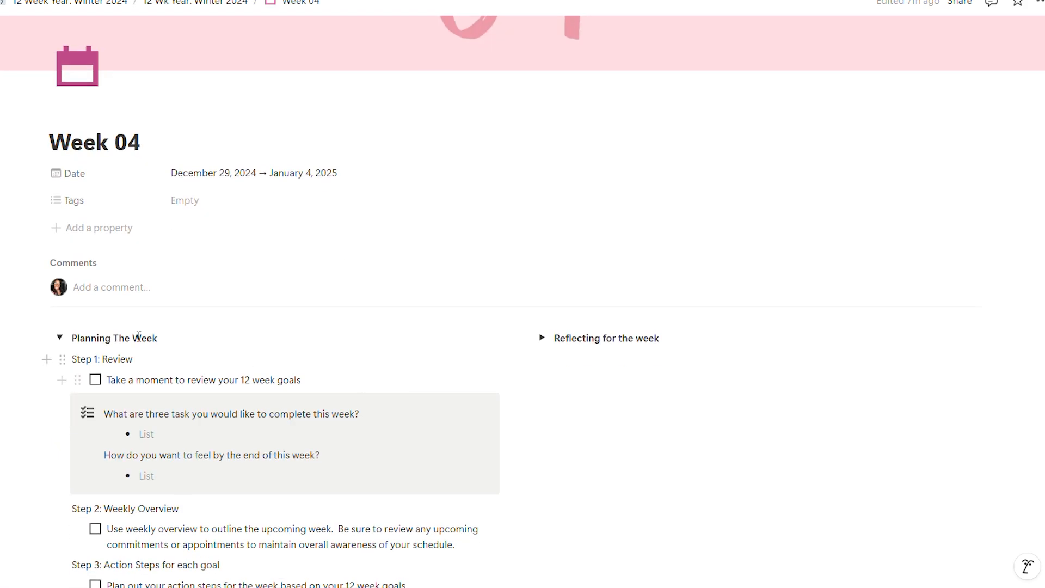
click(59, 337)
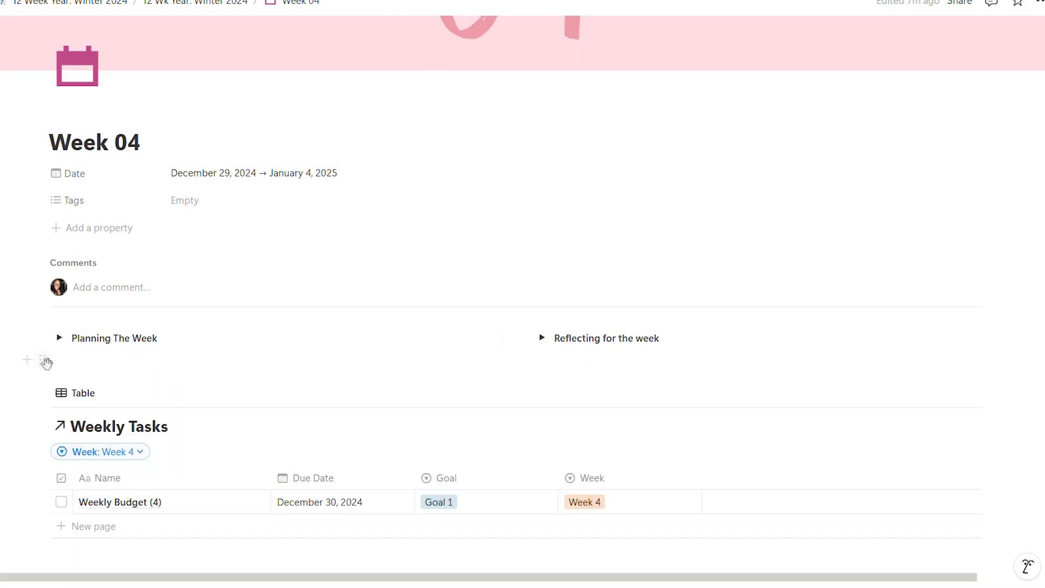
click(26, 361)
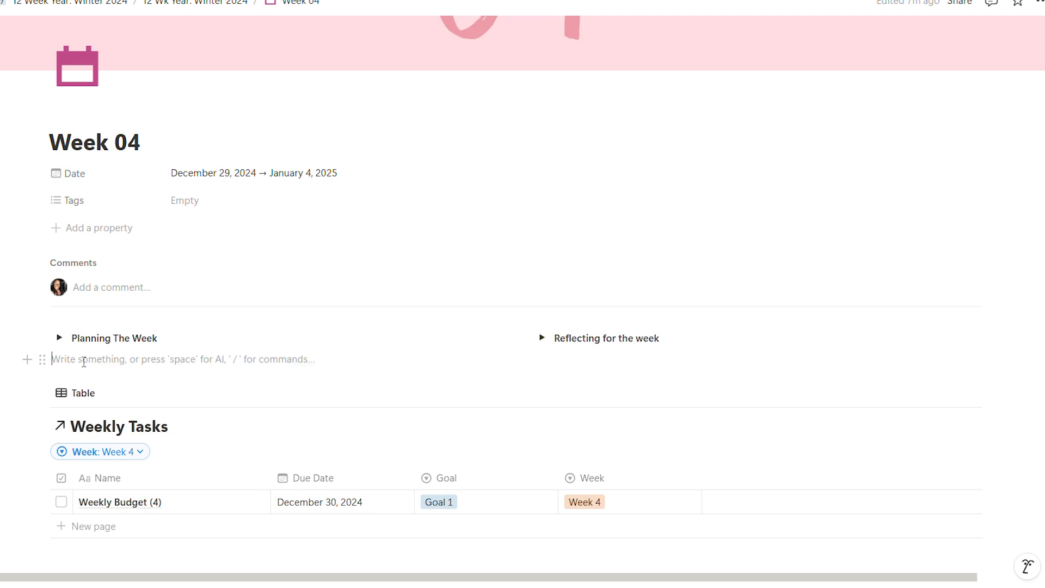
text(GOAL 1:  Save $1000 for EF & Travel (each) Complete Monthly Budget Complete Weekly Budget Fill in Monthly Milestones Less eating out More cash purchases GOAL 2:  Content Execution Create a monthly content plan Post one longform video a week Post one short form video a week Plan out each video week before GOAL 3: Complete TA Training One hour a week of TA Training Check TA email twice a week Post on TA once a week)
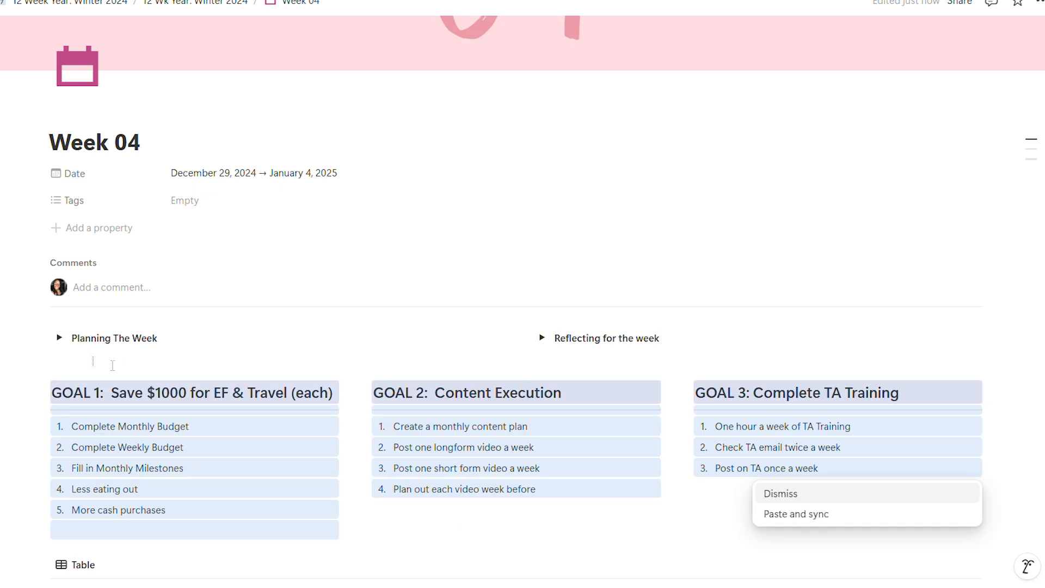
- Move the pasted goals above the Planning The Week section and arrange them side by side in three columns
drag(42, 392, 42, 319)
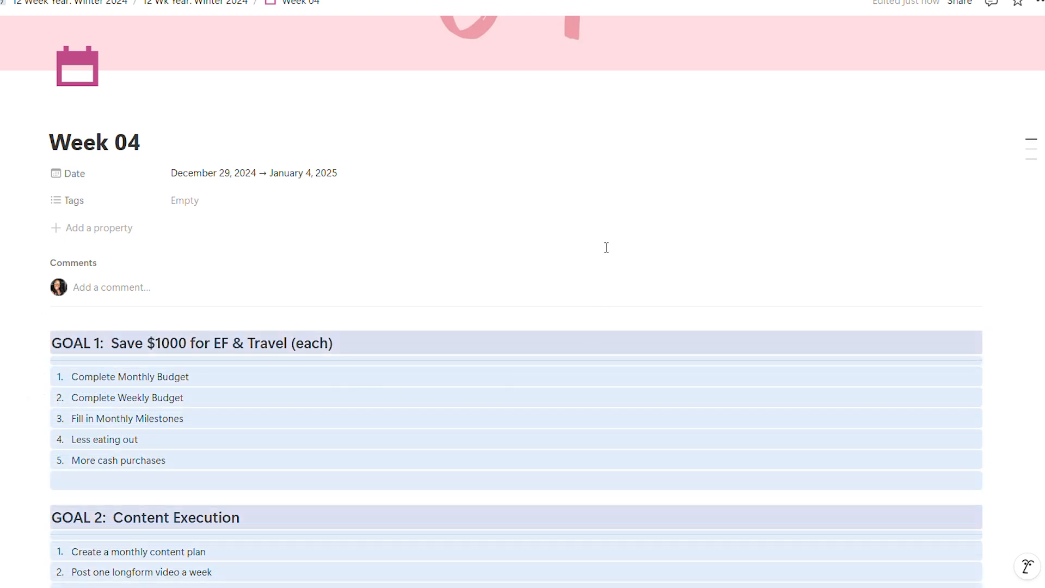
scroll(179, 435, down, 5)
click(202, 388)
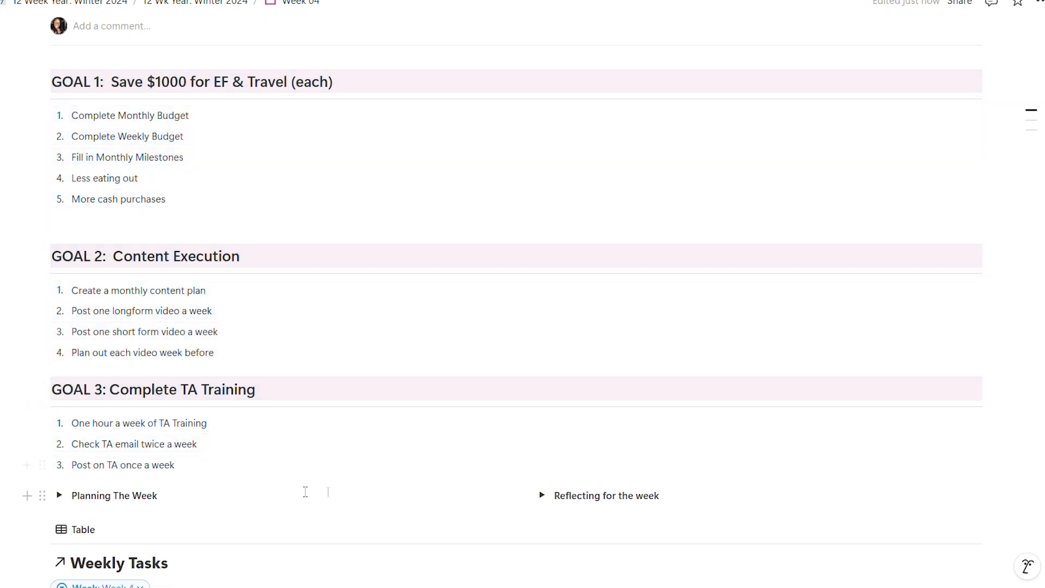
drag(279, 484, 51, 278)
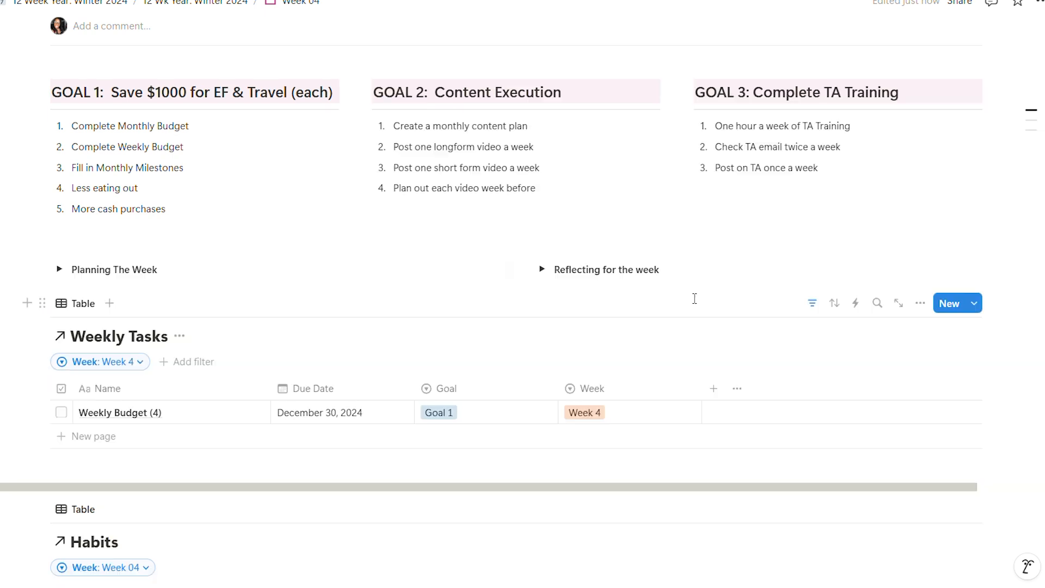
scroll(695, 279, up, 2)
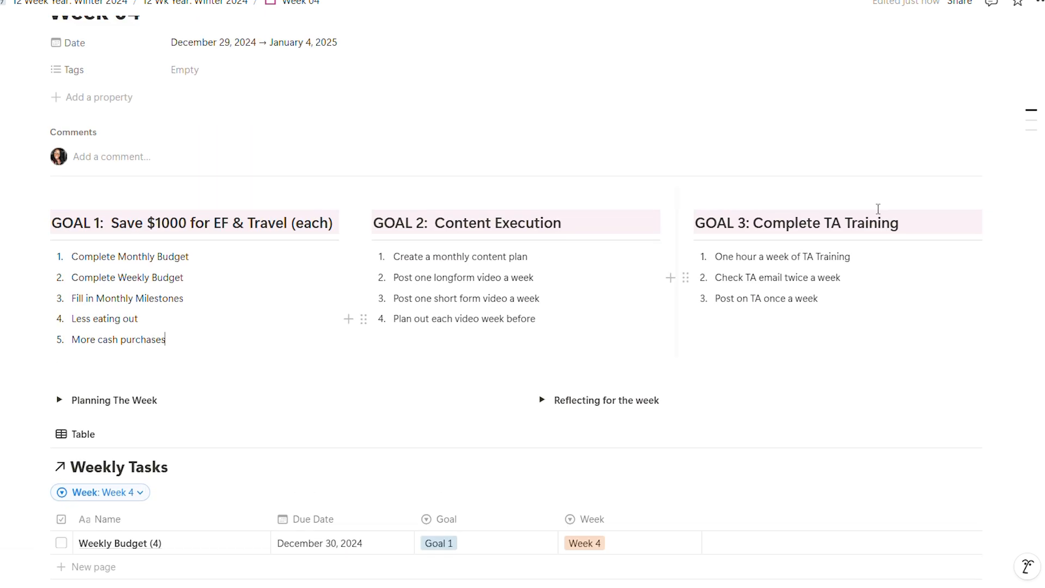
- Try the Serif and Mono fonts on the Week 04 page and set the font back to Default
click(1037, 5)
click(962, 82)
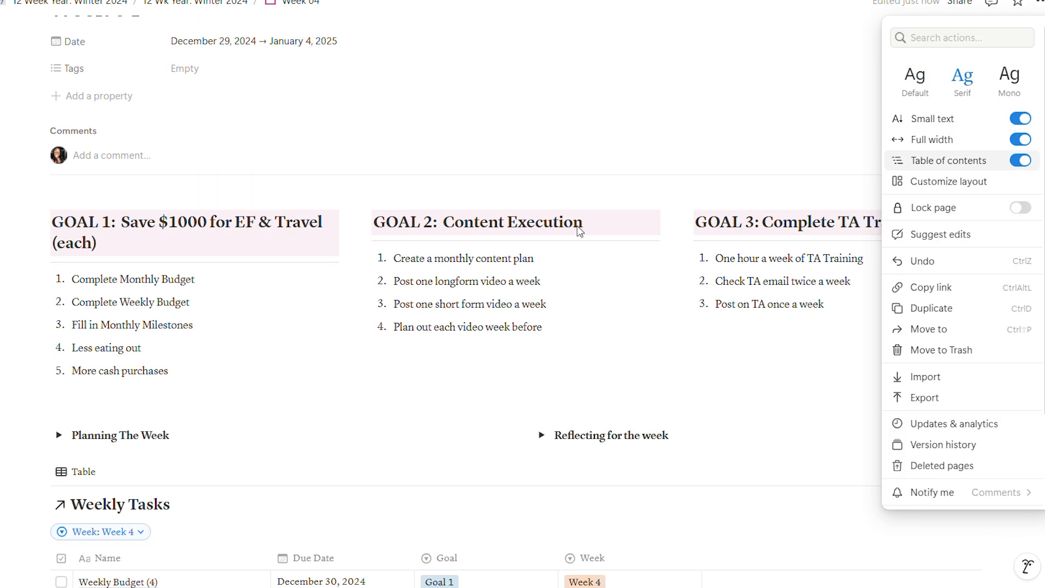
click(1009, 76)
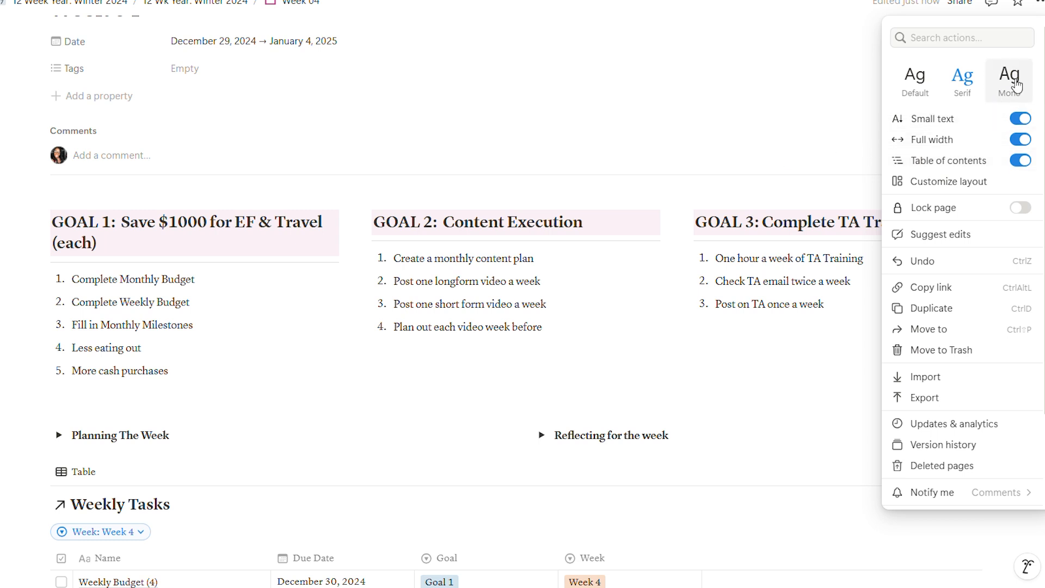
click(915, 79)
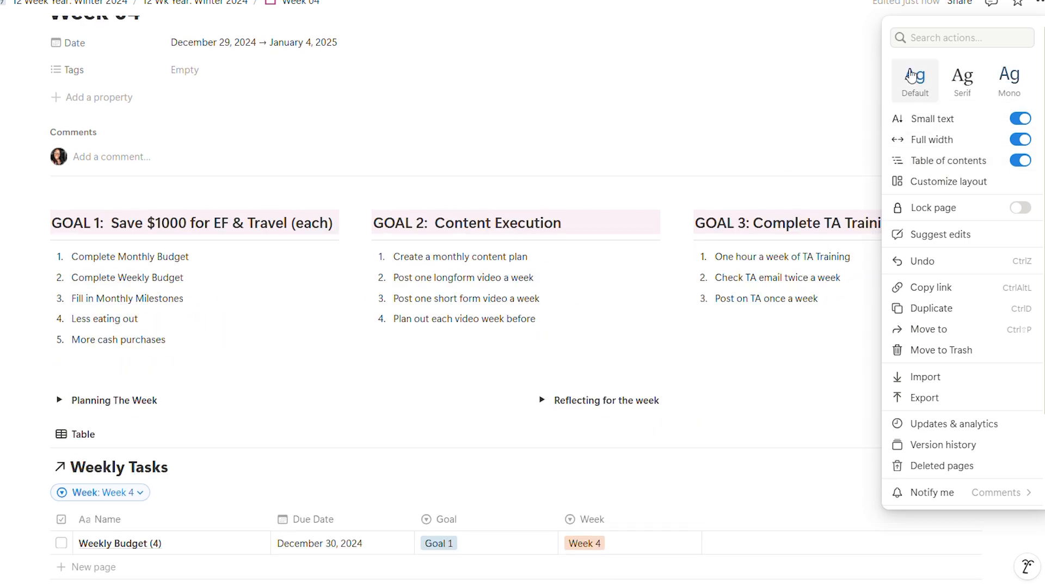
click(627, 109)
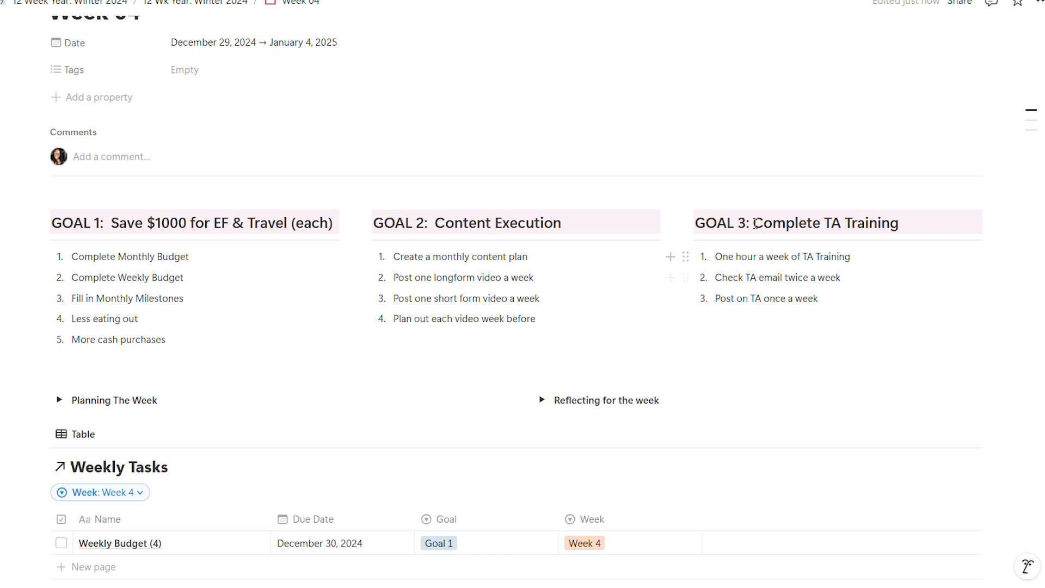
- Expand Planning The Week and check off "Take a moment to review your 12 week goals"
scroll(555, 299, down, 4)
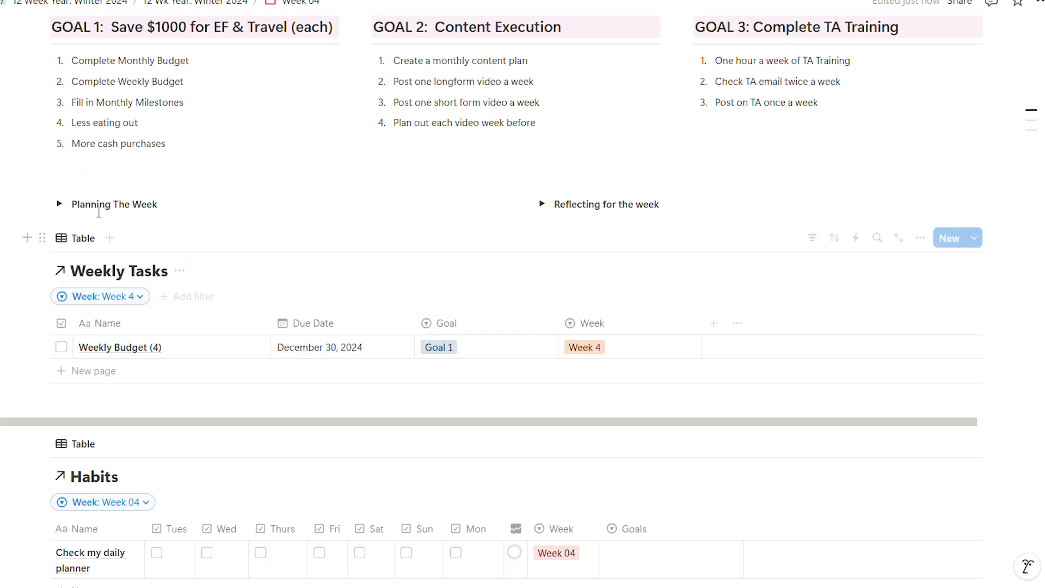
click(59, 205)
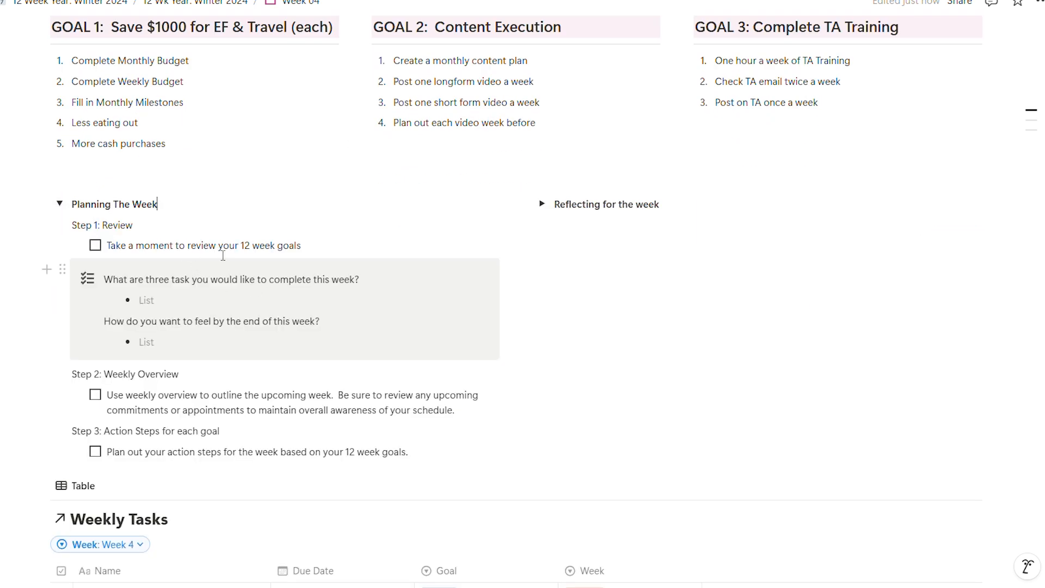
click(94, 246)
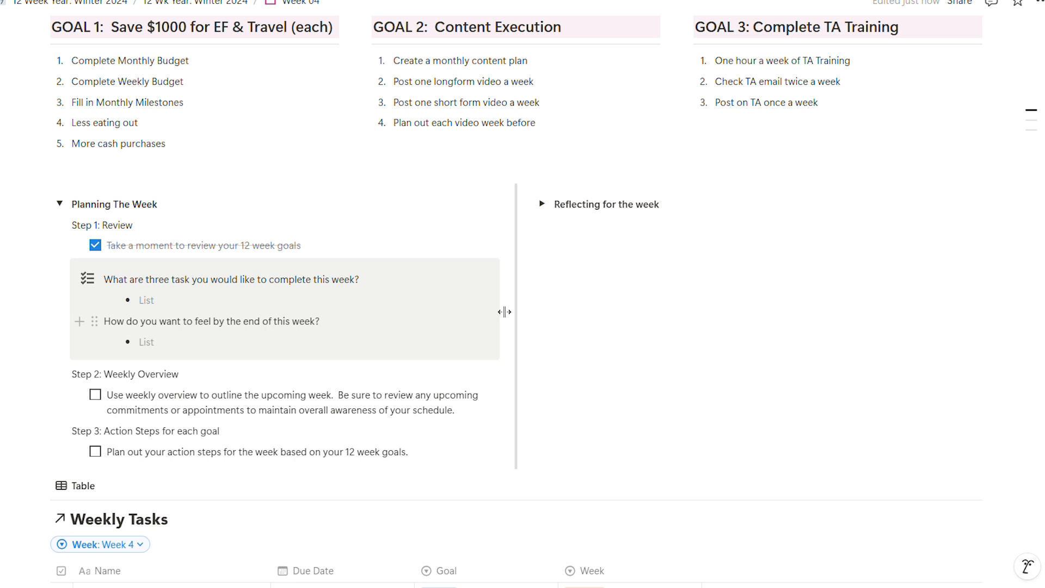
- List "Get cash out for the week" and "Make a January Content planner" as the first two tasks for this week
text(Get c)
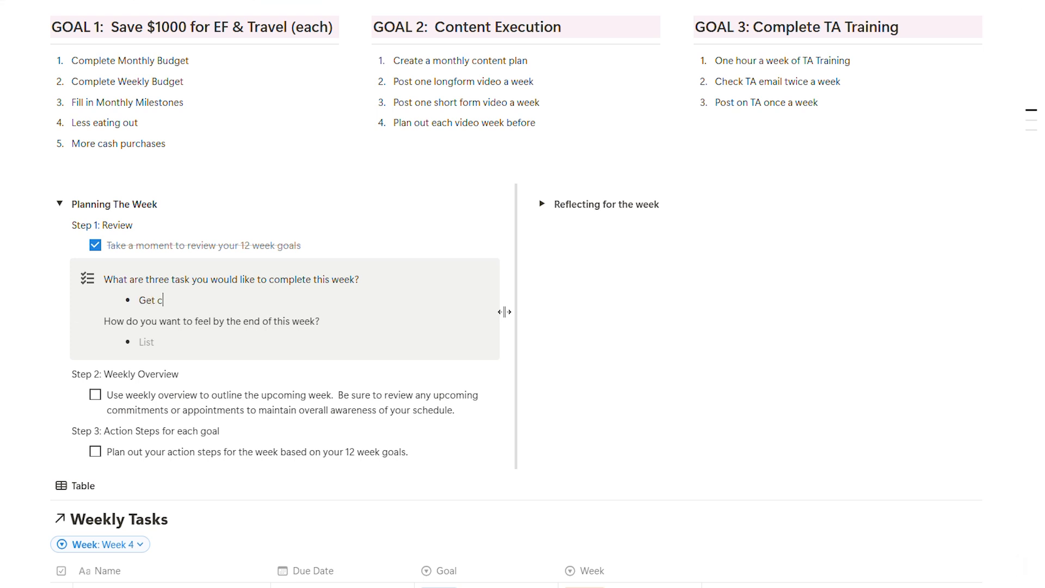
text(ash out for the week)
key(Return)
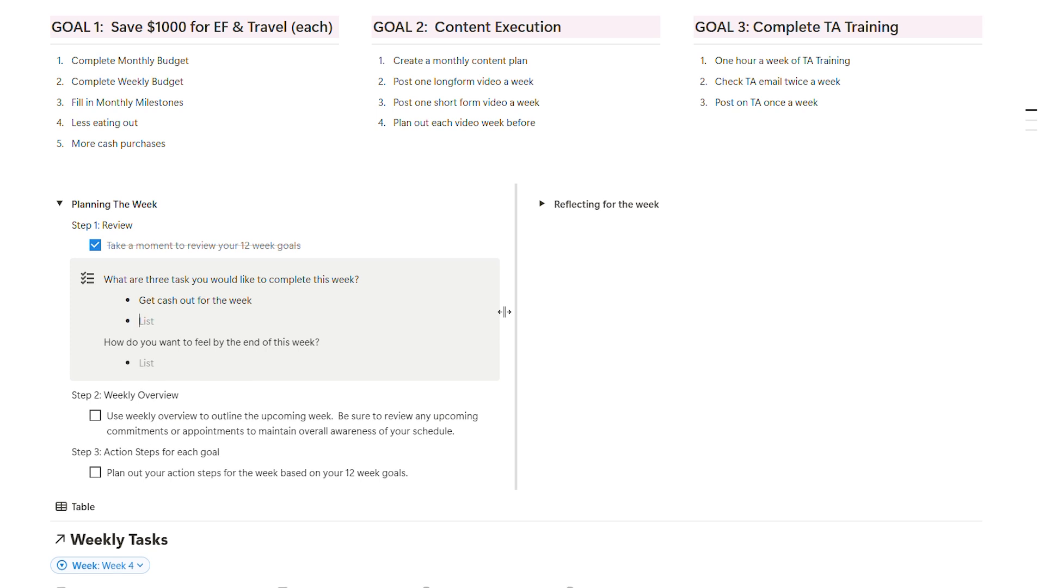
text(Make a January Content planner)
key(Return)
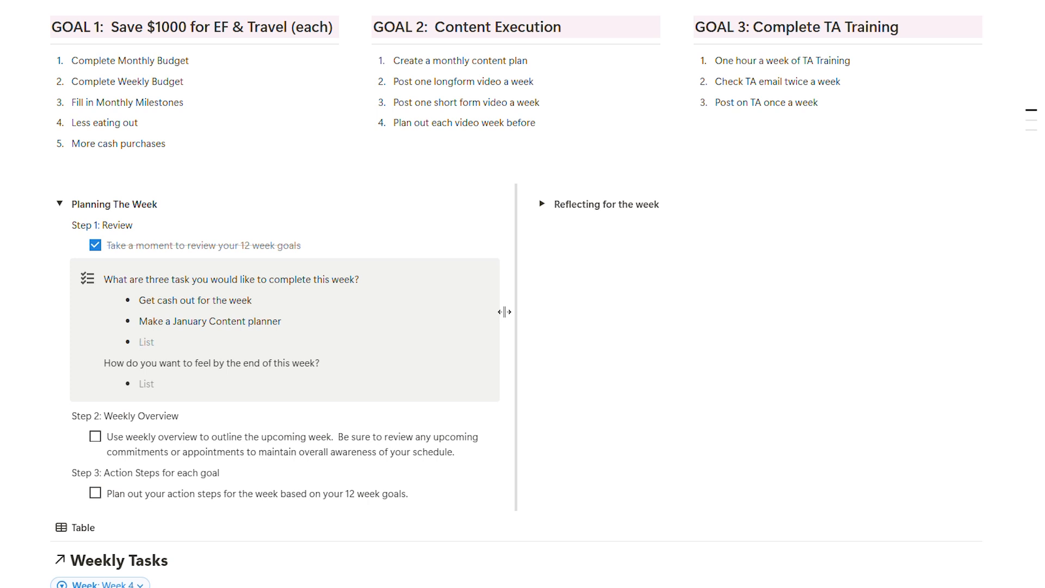
- Add "One hour of TA Training" as the third task for this week
text(ONe hour of TA Training)
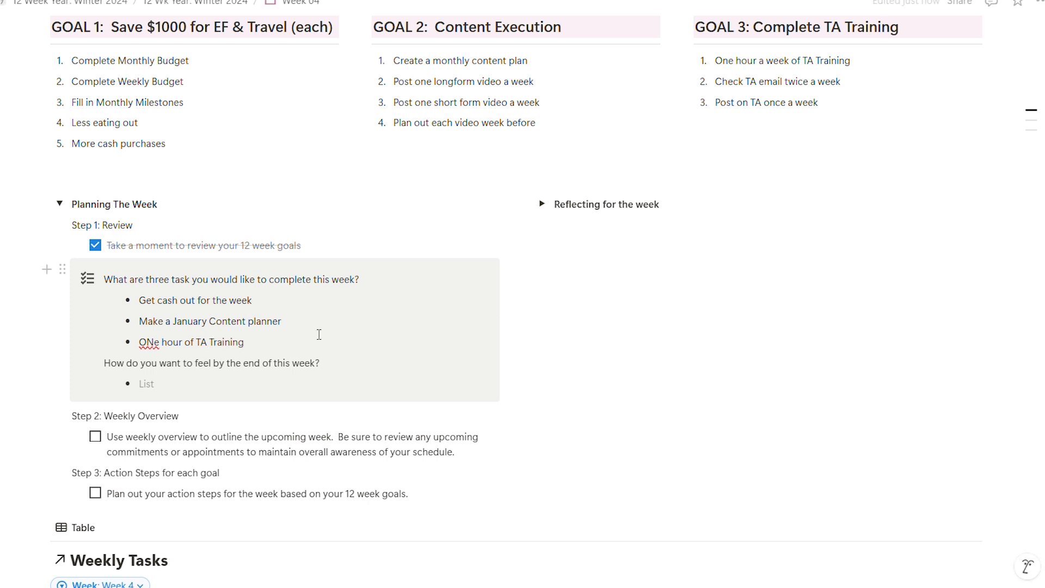
click(149, 342)
key(BackSpace)
text(n)
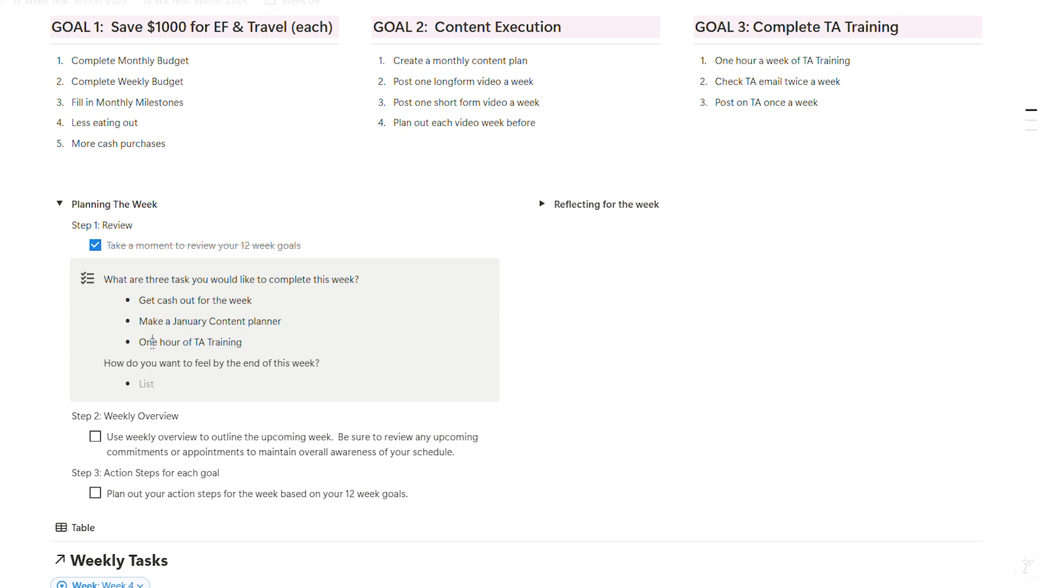
- Answer how to feel by the end of this week with "Accomplished and on task"
scroll(270, 341, down, 1)
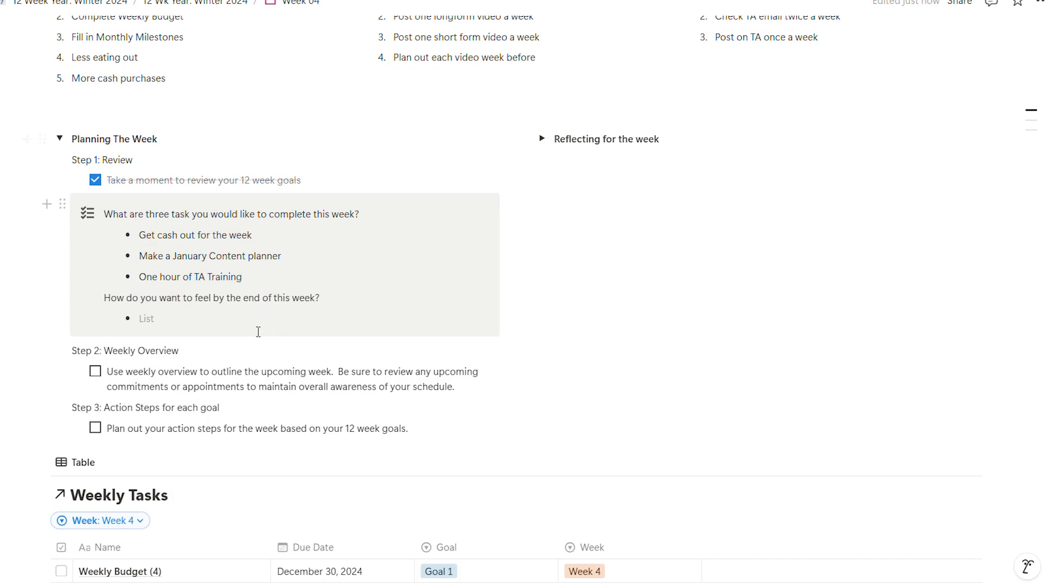
click(257, 328)
click(211, 319)
text(Accom)
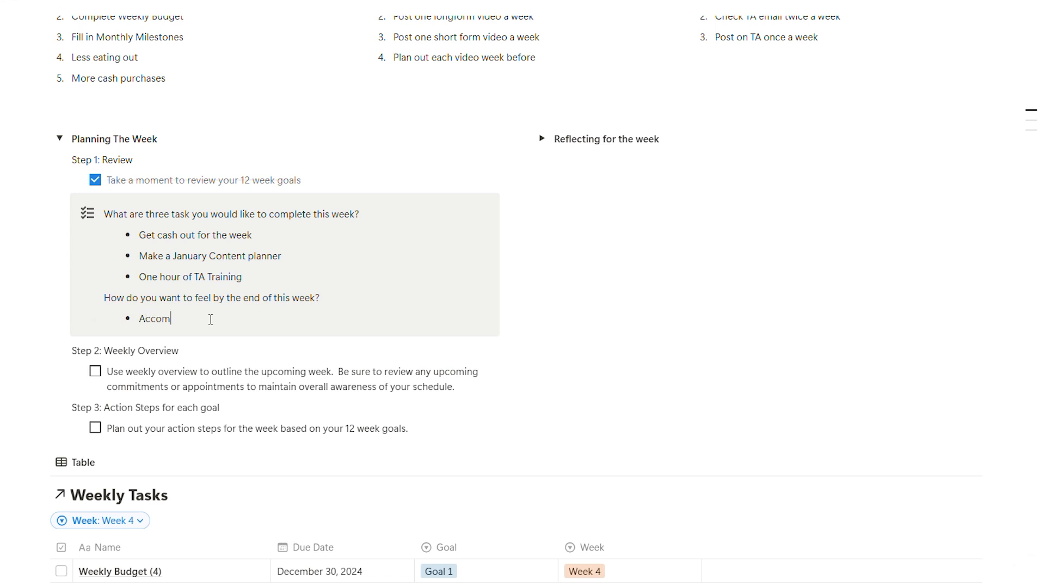
text(plished and on task)
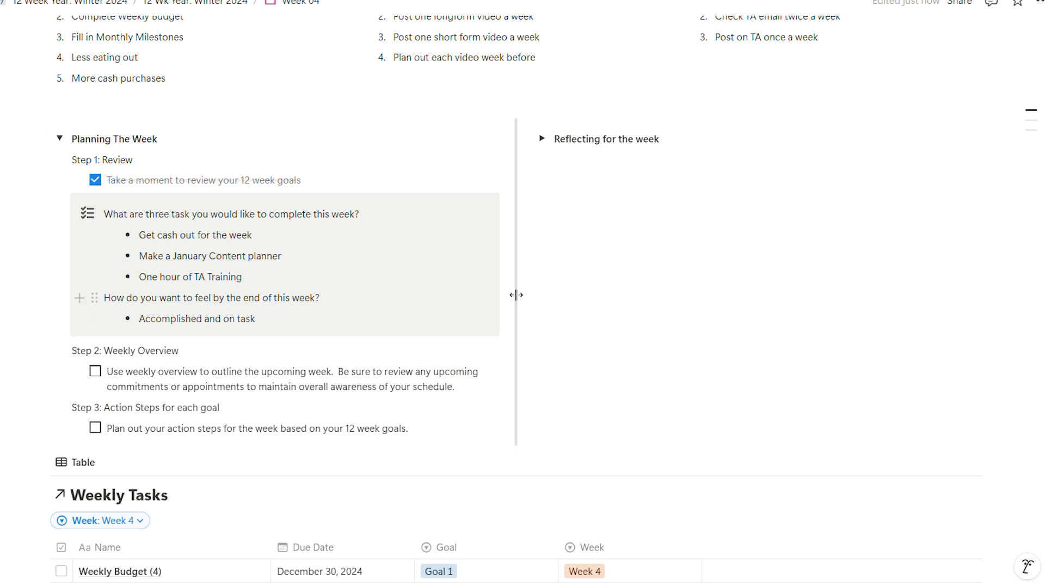
- Check off the weekly overview item under Step 2 of Planning The Week
scroll(515, 294, down, 1)
scroll(391, 308, down, 1)
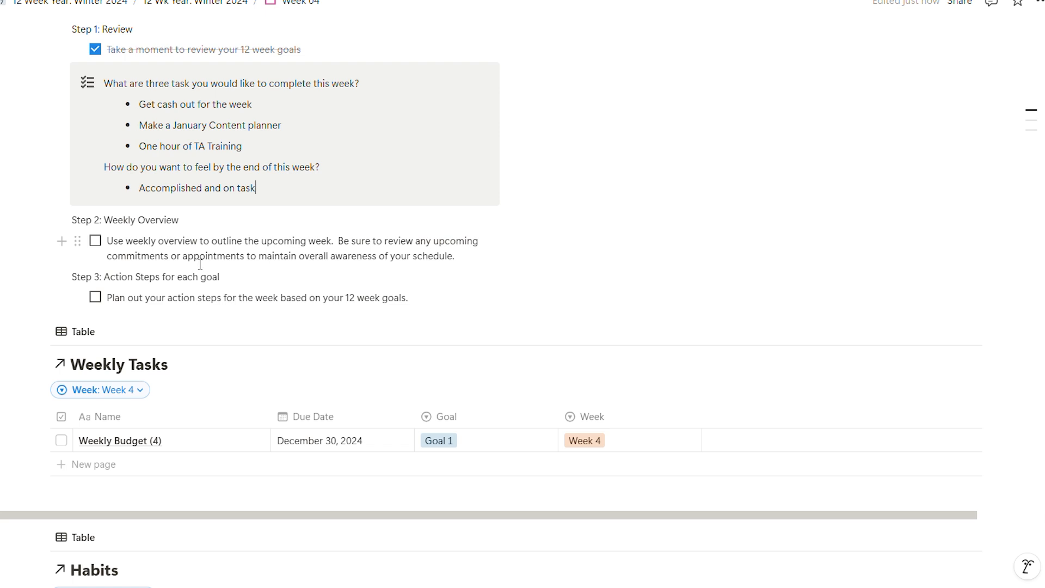
scroll(204, 265, down, 1)
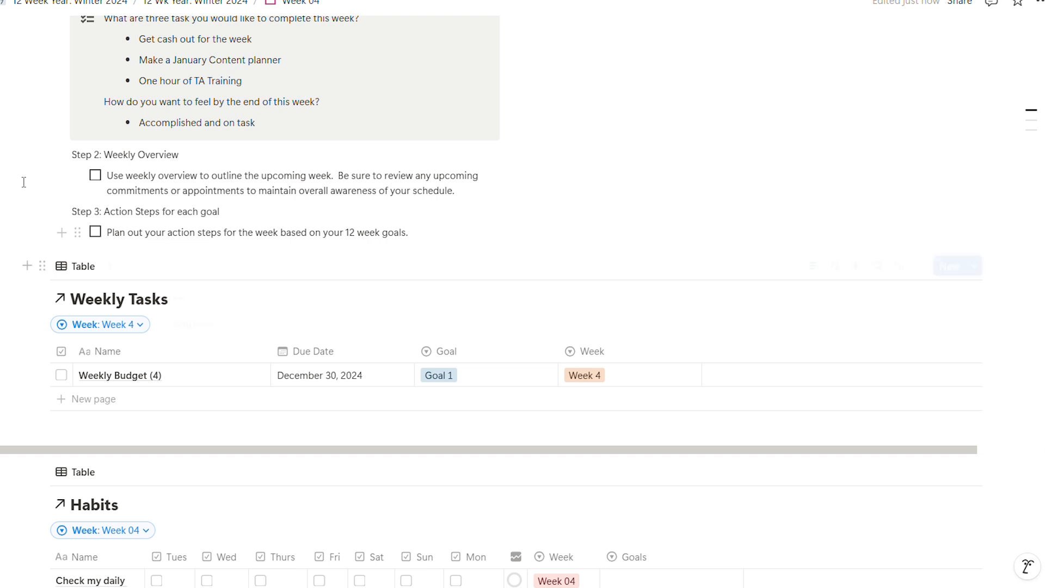
click(96, 175)
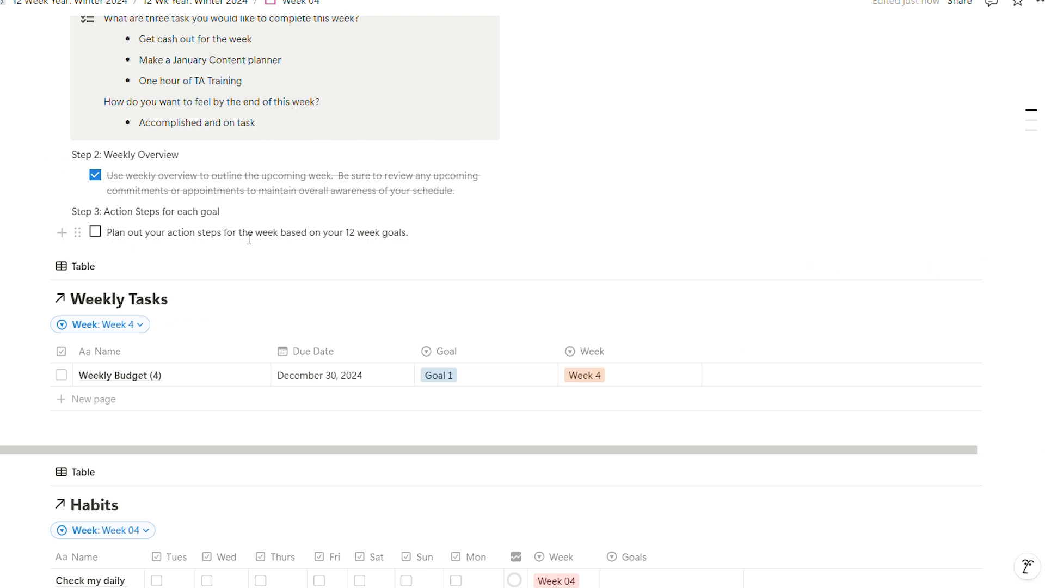
- View the This Week and Habits tables on the main 12 Week Year page and reopen the Week 04 page
scroll(299, 250, down, 3)
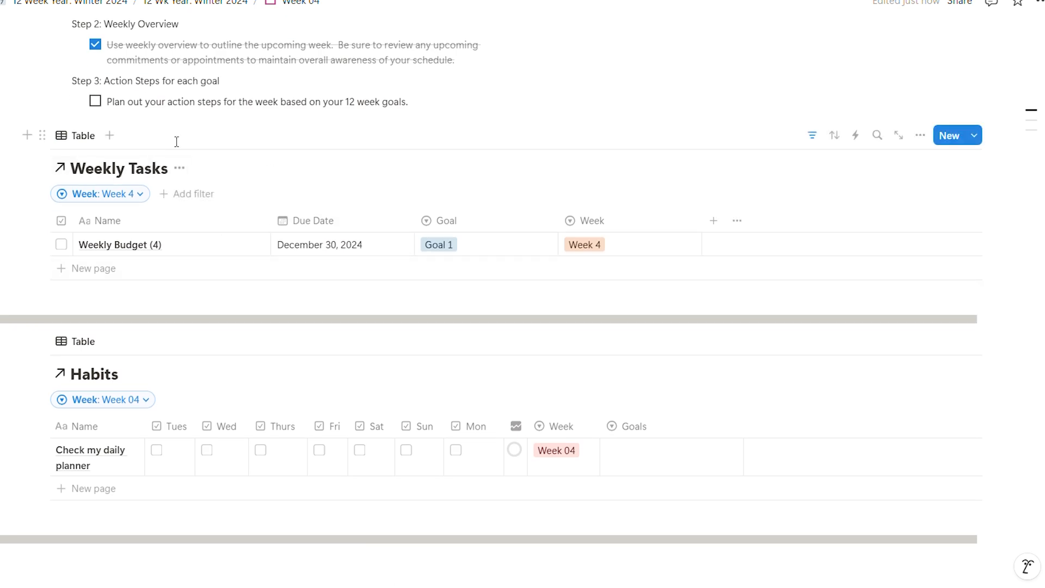
click(82, 5)
scroll(389, 343, down, 10)
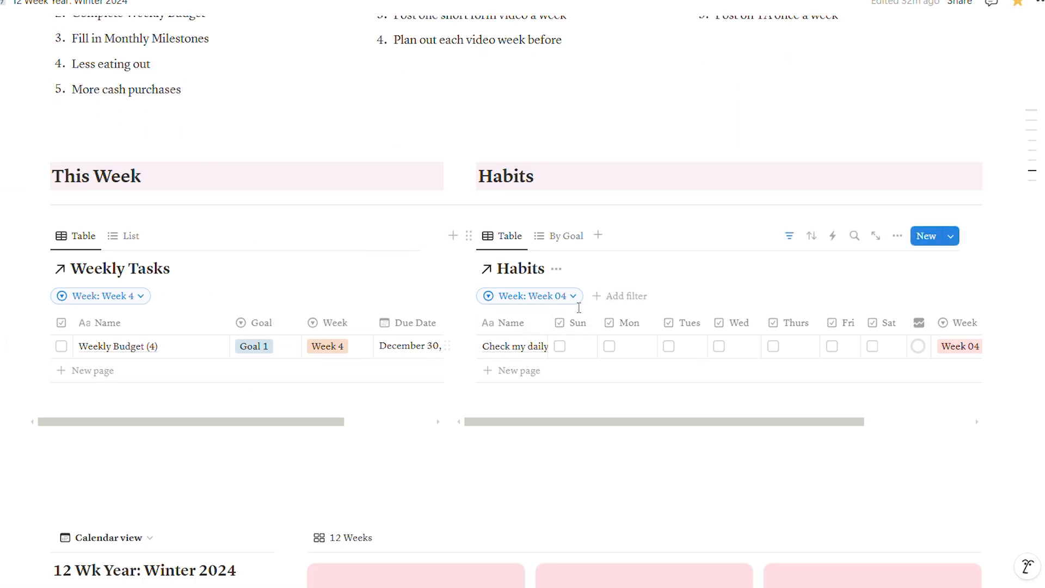
scroll(483, 355, down, 8)
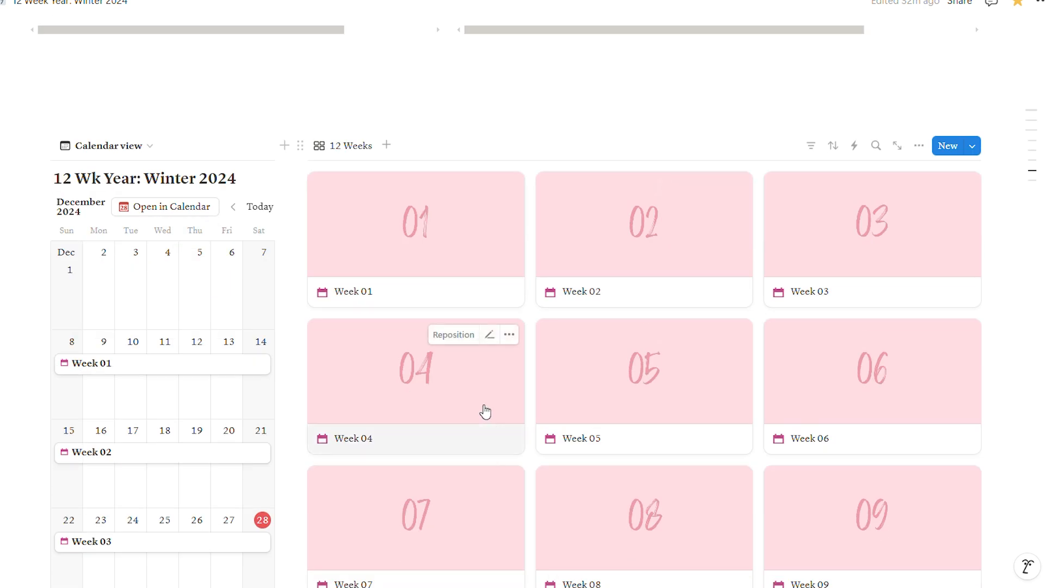
click(485, 412)
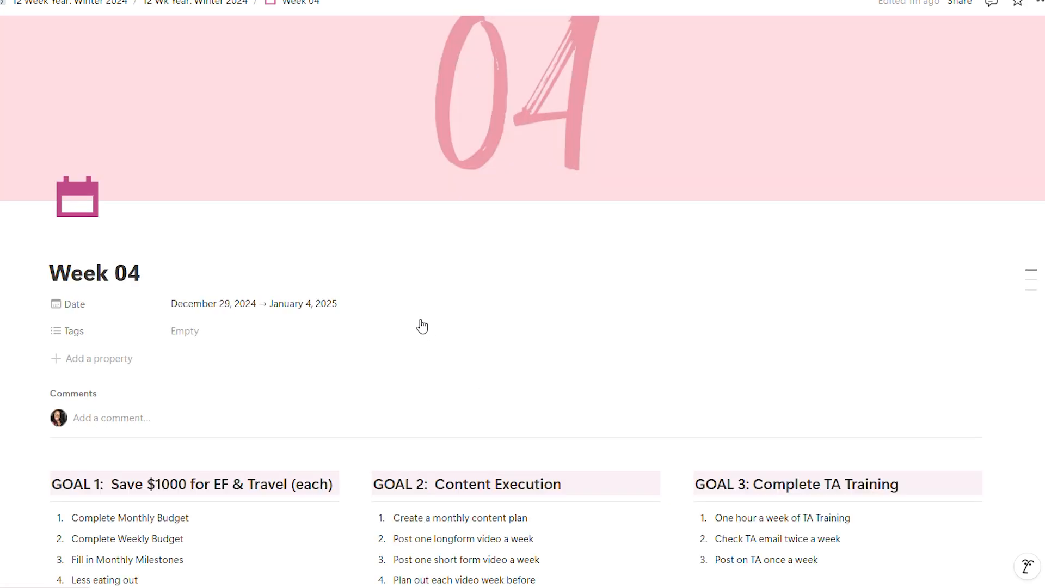
- Widen the Name column of the Week 04 page's Habits table so "Check my daily planner" fits on one line
scroll(436, 329, down, 10)
scroll(443, 329, down, 5)
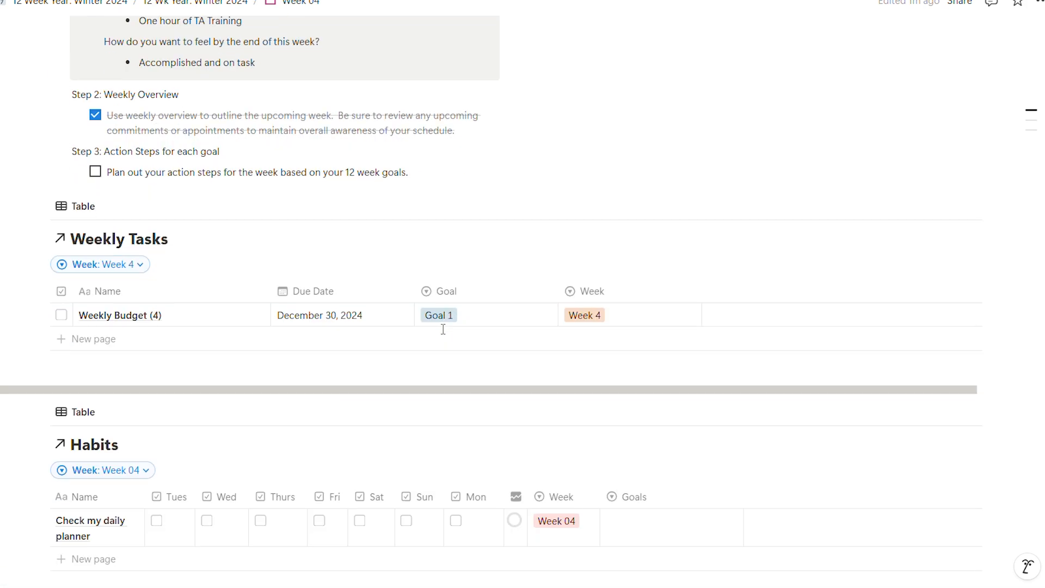
scroll(591, 298, down, 3)
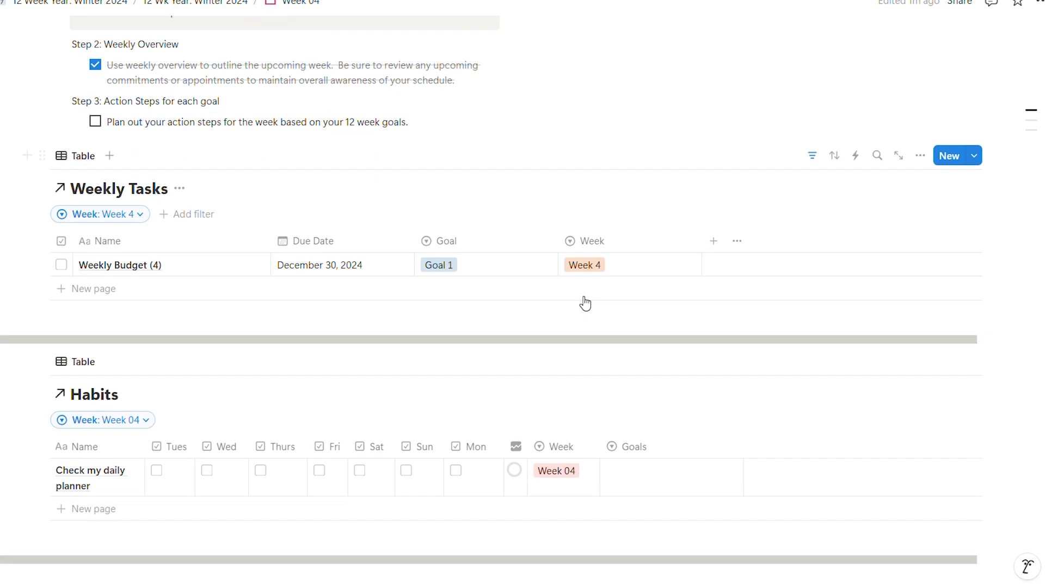
drag(145, 376, 197, 376)
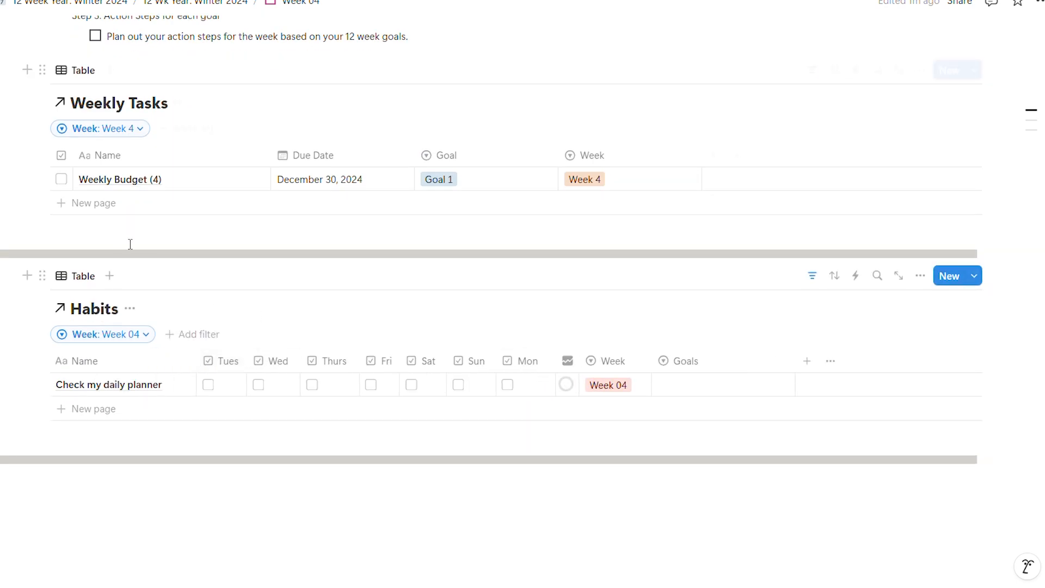
- Review the Week 04 page's 12-week goals, weekly planning answers, Weekly Tasks table and Habits table
scroll(163, 245, up, 3)
scroll(207, 287, up, 9)
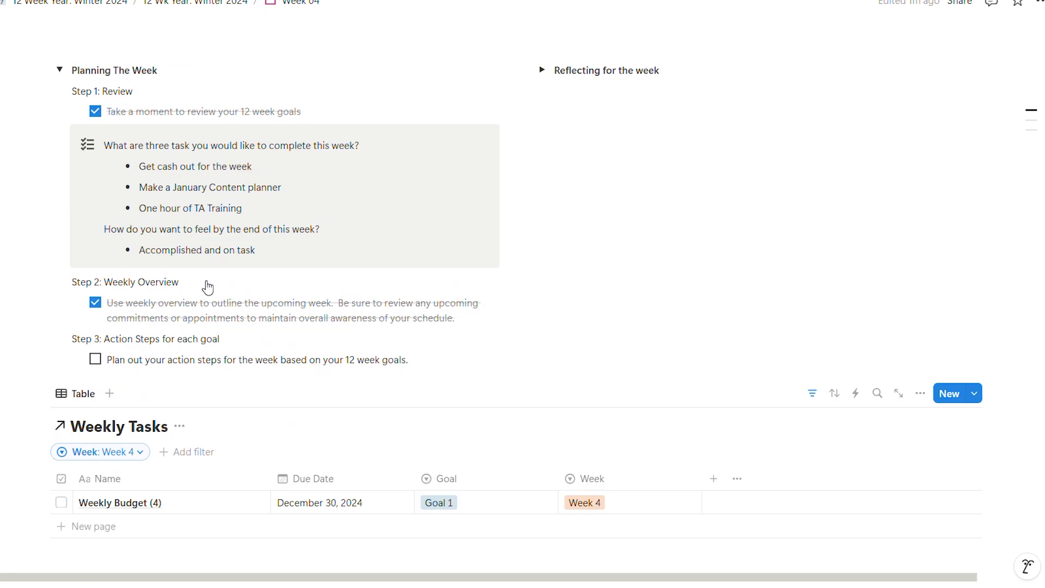
scroll(286, 211, down, 1)
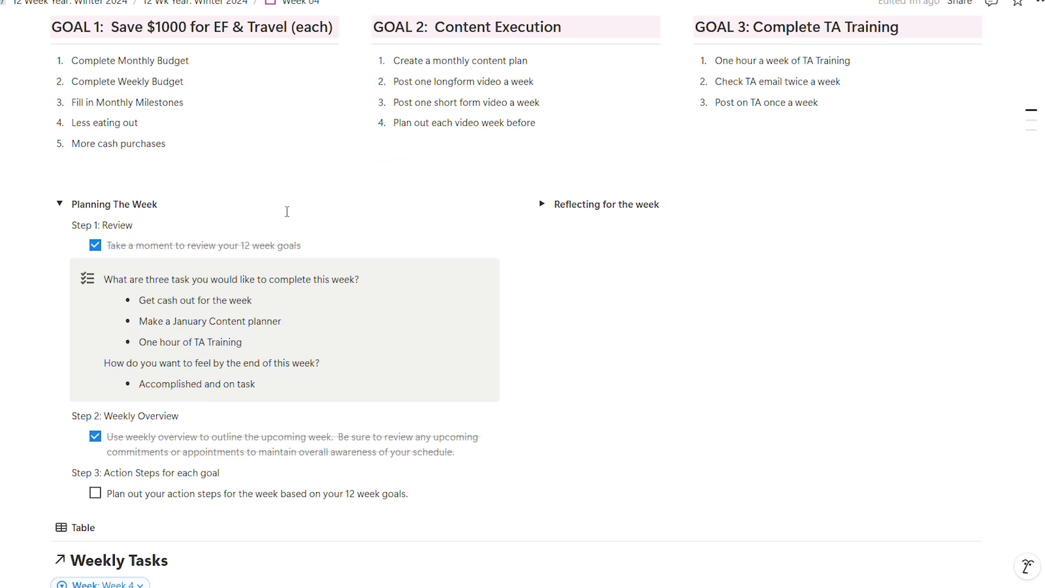
scroll(287, 212, down, 4)
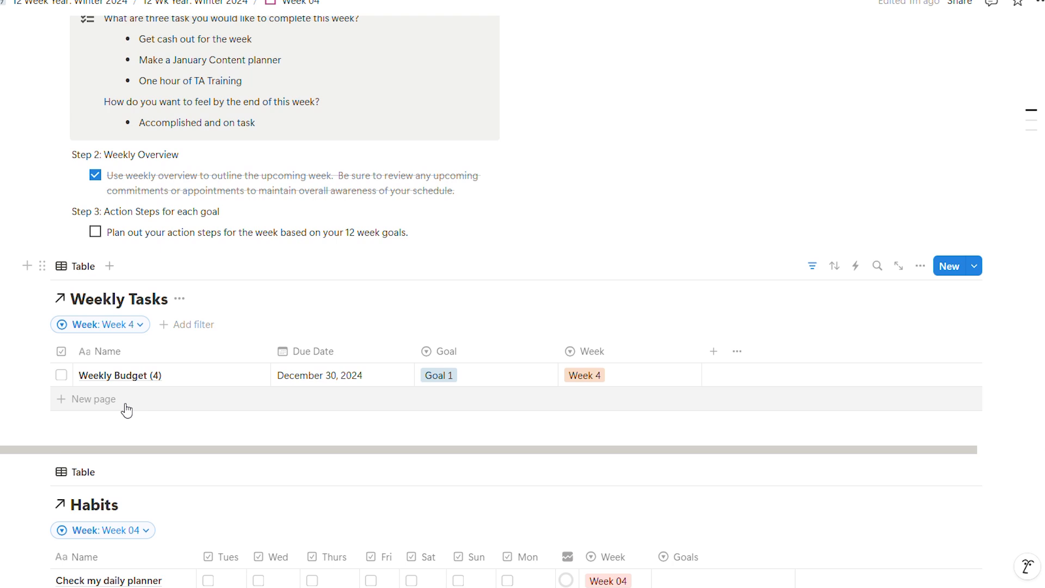
scroll(240, 257, down, 2)
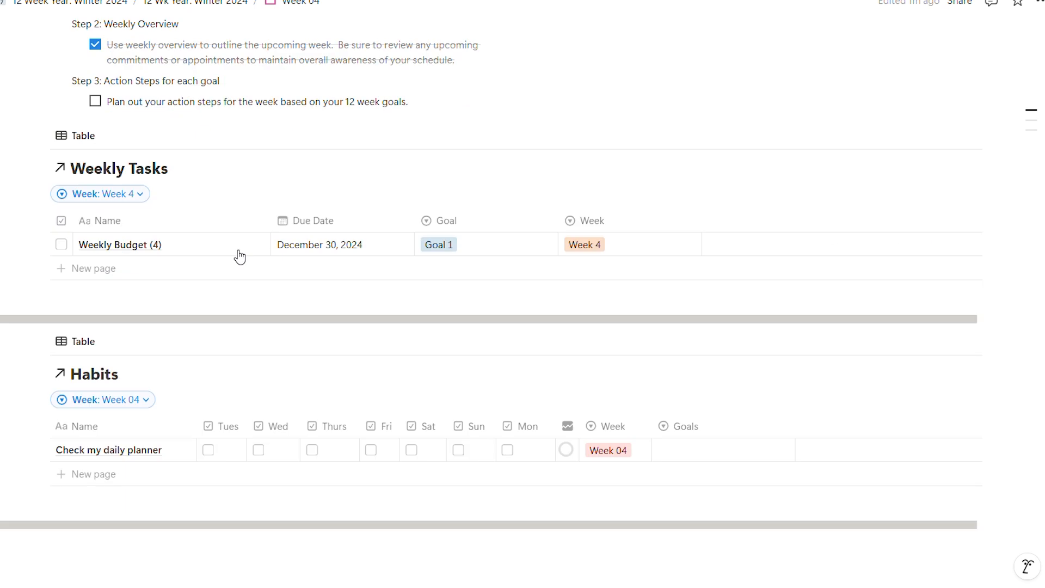
mouse_move(239, 250)
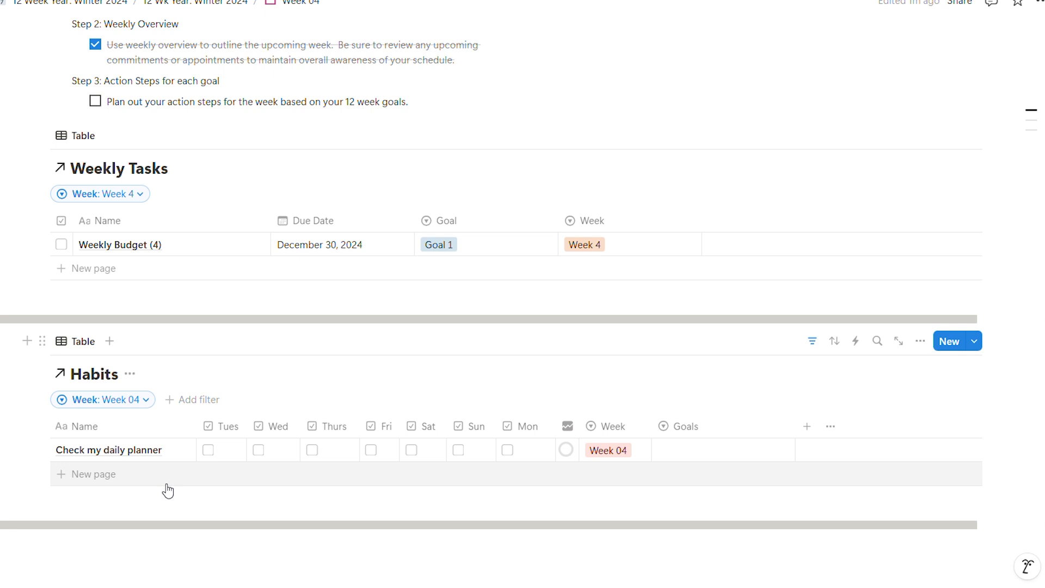
scroll(168, 490, up, 6)
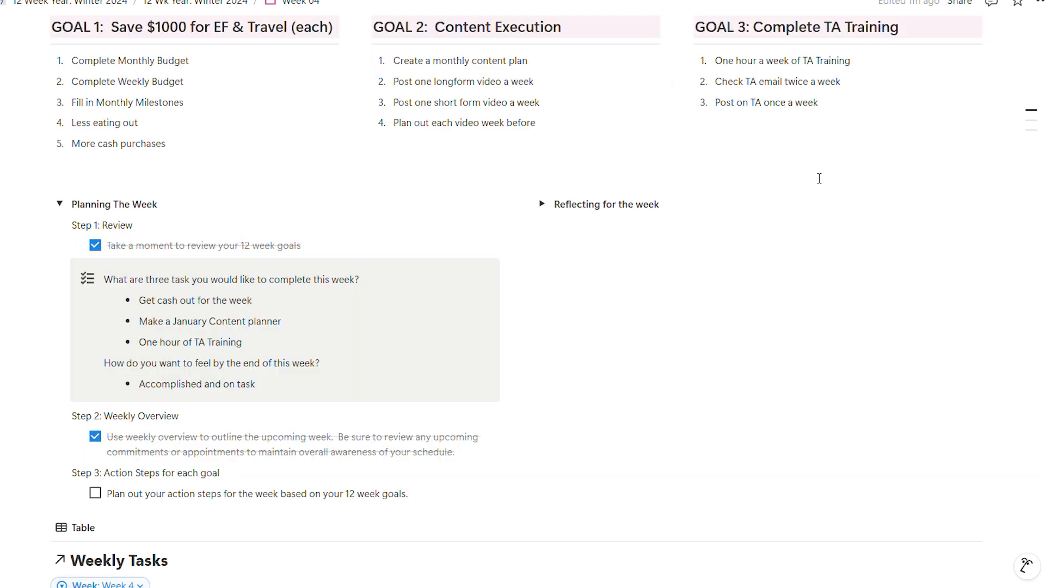
scroll(541, 258, down, 3)
scroll(540, 258, down, 2)
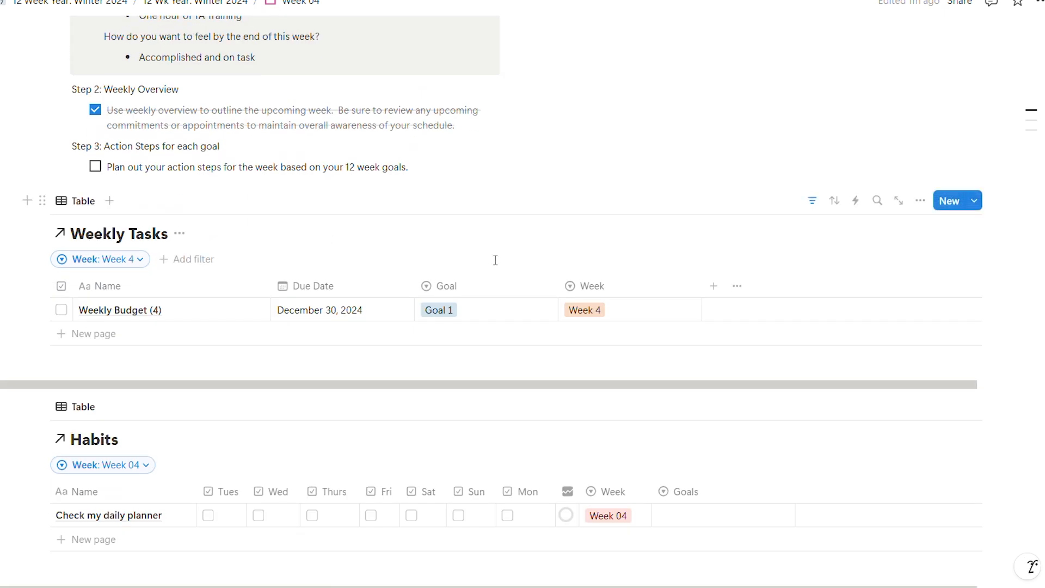
- Add a new entry named "On hour of TA learning" to the Week 04 page's Weekly Tasks table
click(95, 336)
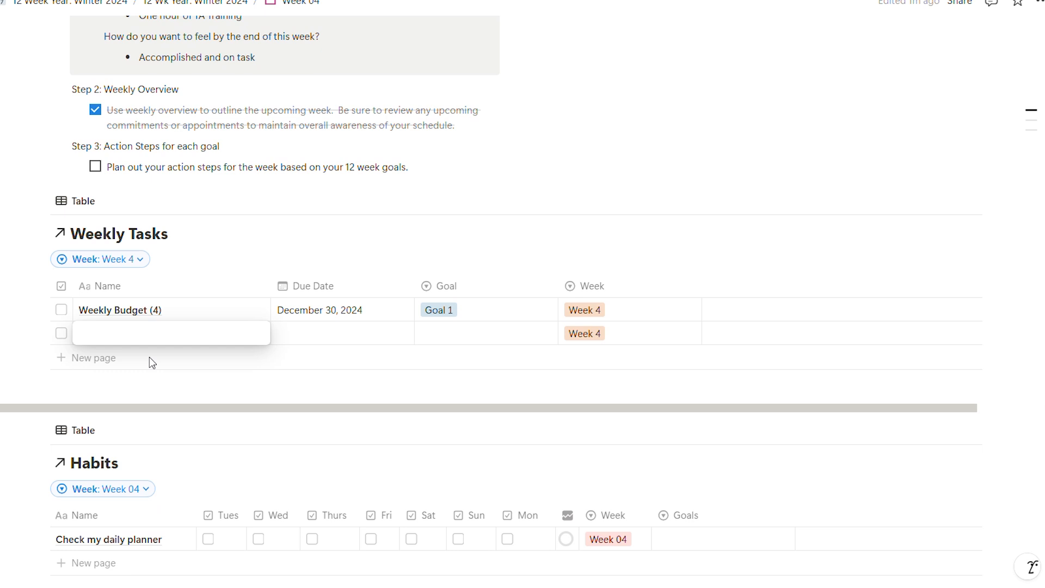
text(ON)
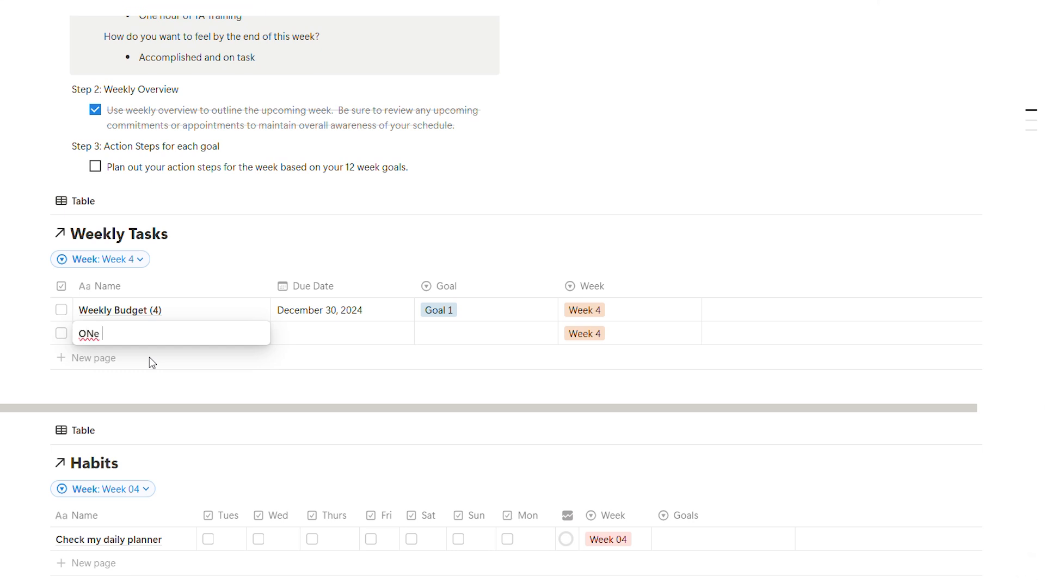
key(BackSpace)
text(n hour of TA larning)
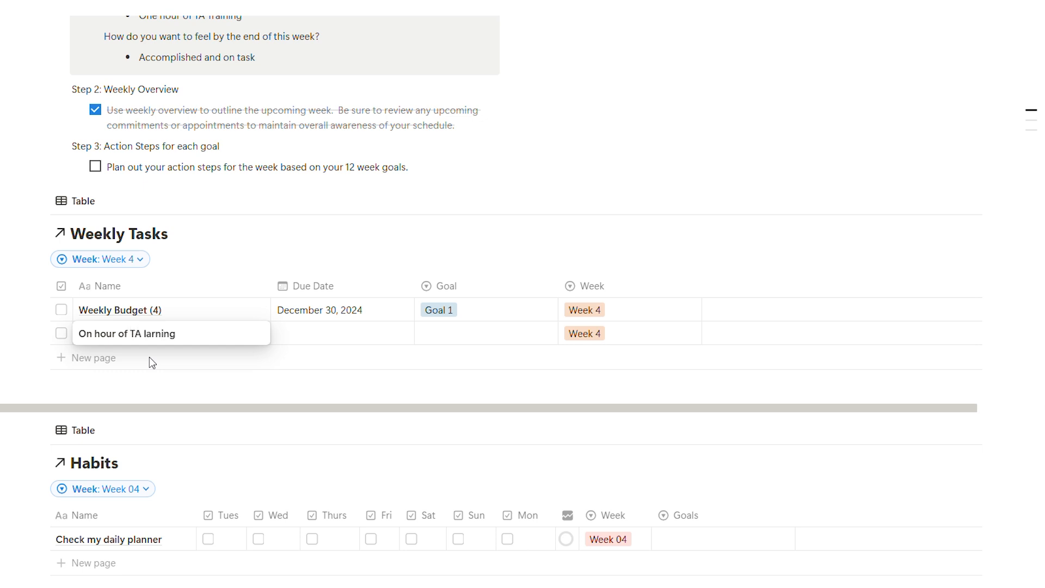
click(145, 334)
text(e)
key(Escape)
- Set the TA learning task's due date to January 4, 2025 and assign it to Goal 3
click(380, 341)
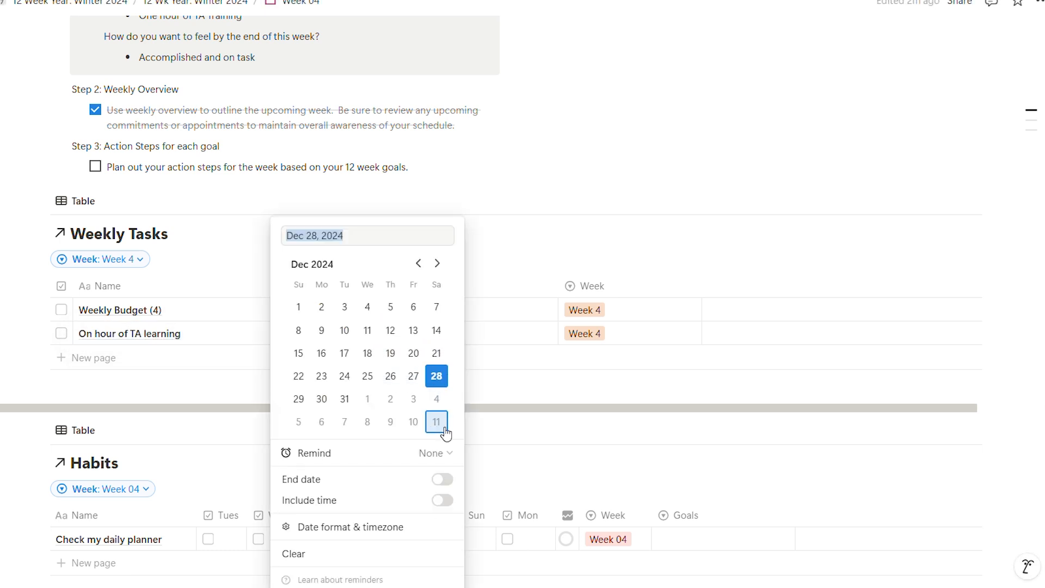
click(436, 398)
key(Escape)
click(494, 334)
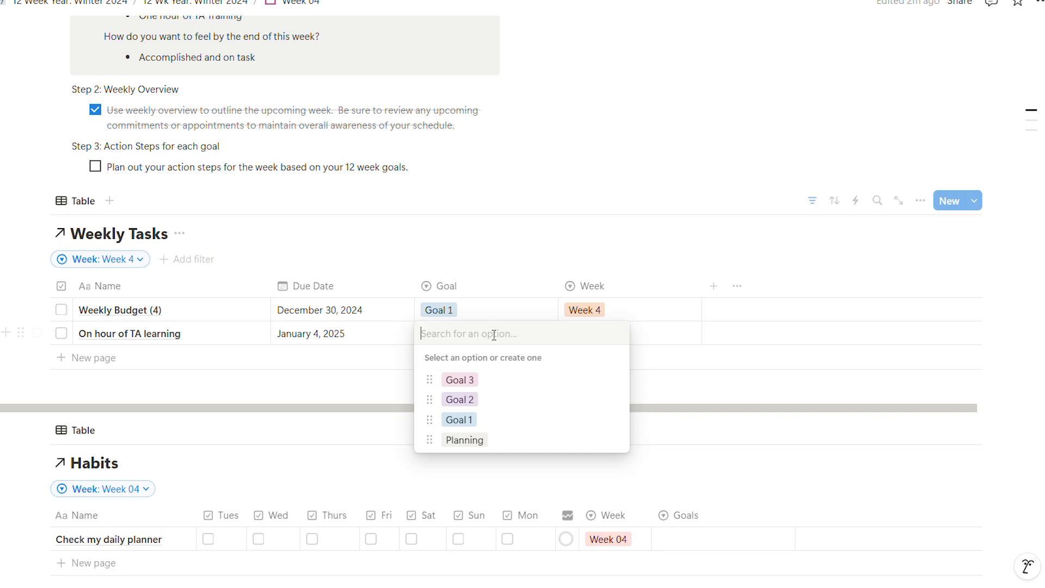
click(478, 380)
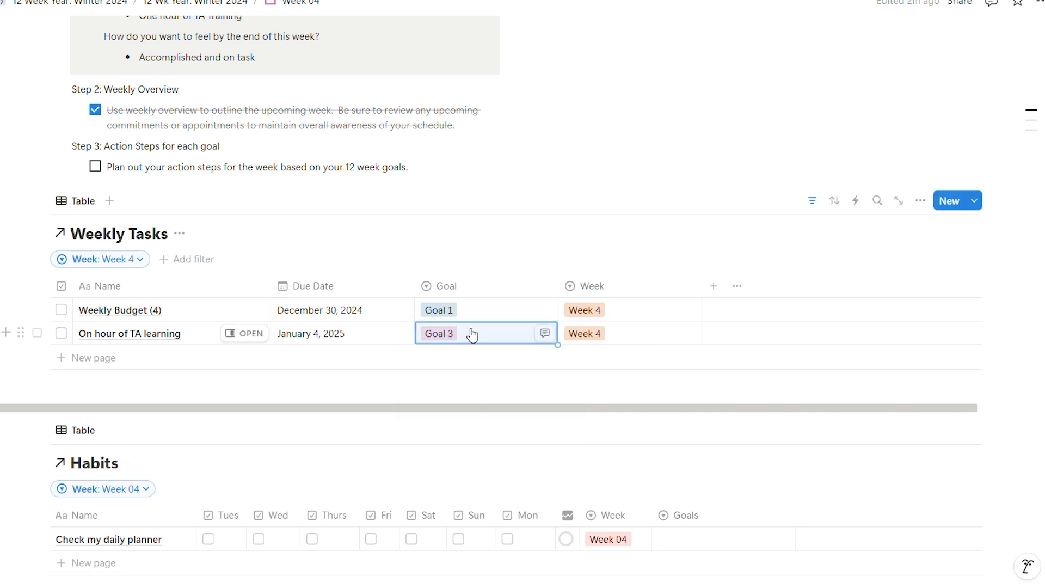
- Correct the TA learning task's name to "One hour of TA learning"
click(95, 332)
click(94, 332)
text(ev)
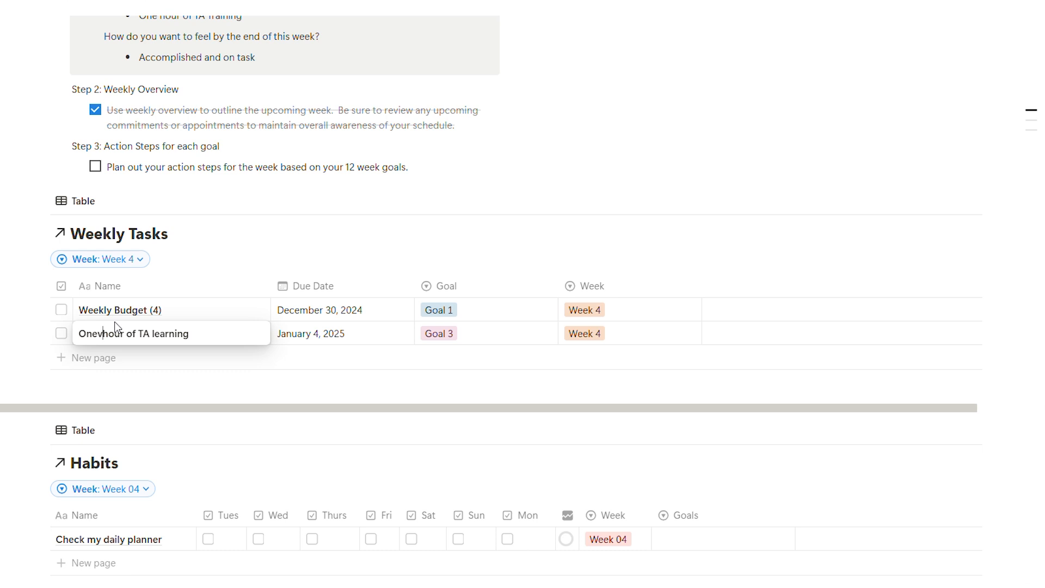
key(BackSpace)
key(Escape)
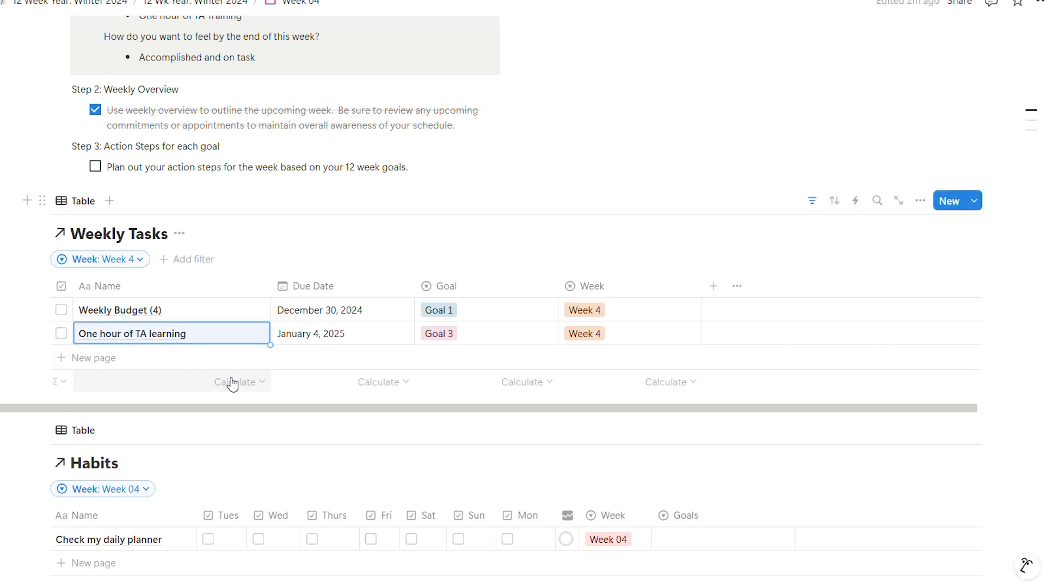
- Add a weekly task named "Clear out my TA Email Inbox" below the TA learning task
click(108, 360)
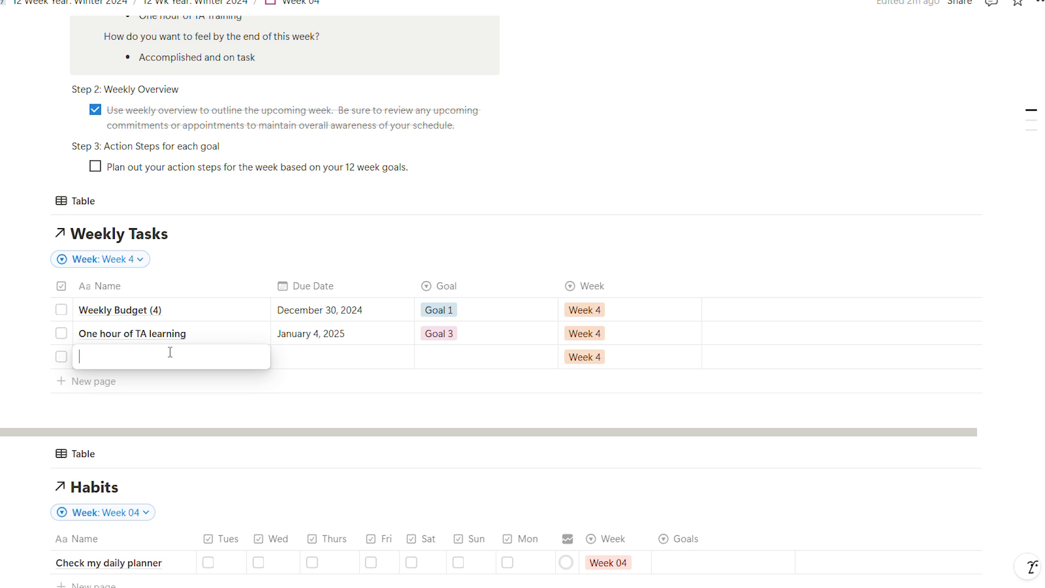
text(Clear out )
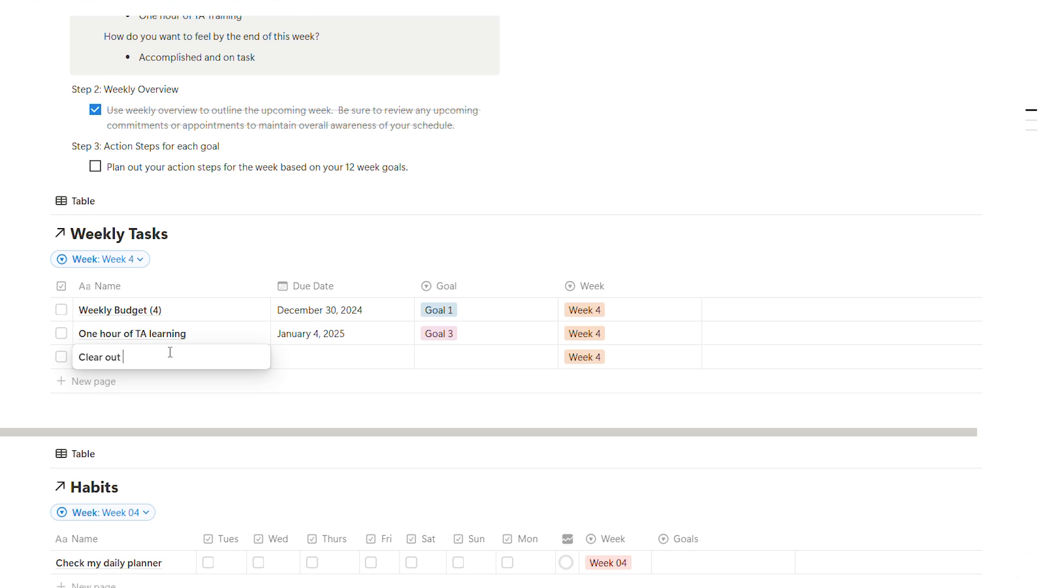
text(my TA Email Inbox)
- Give the TA Email Inbox task a due date of January 4, 2025 and the goal Goal 3
click(353, 360)
click(356, 366)
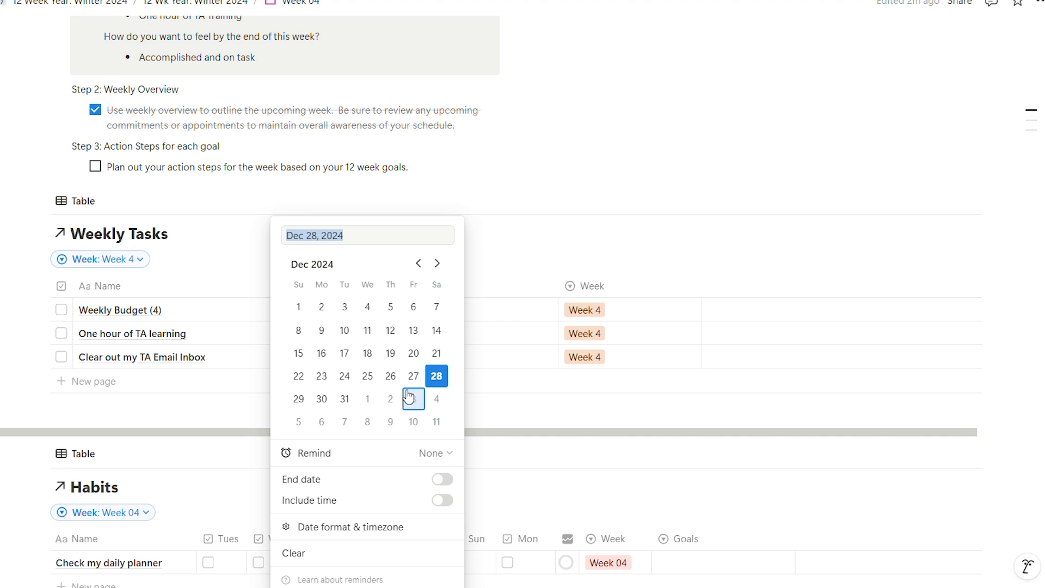
click(440, 399)
click(492, 368)
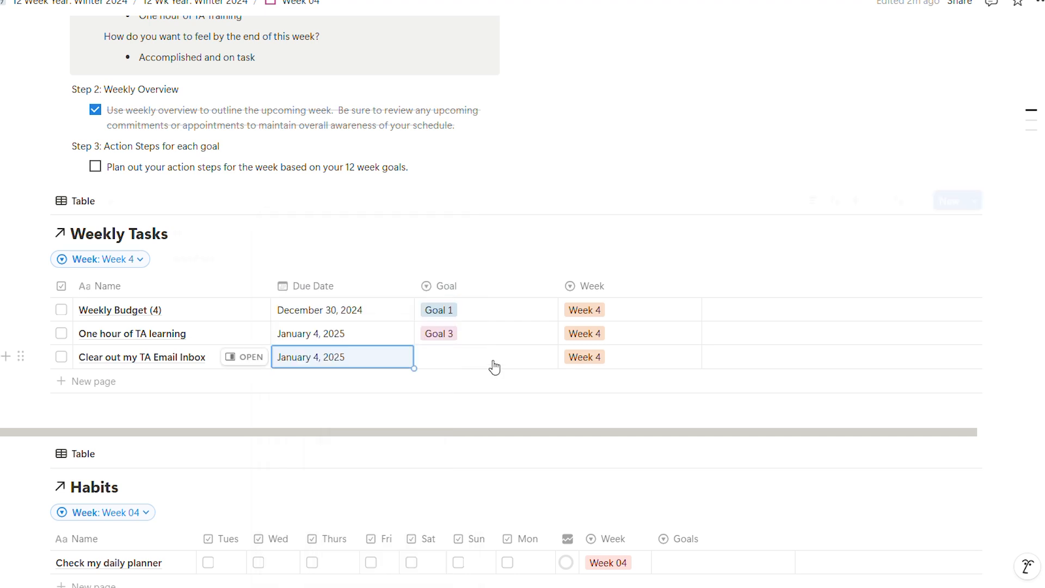
click(493, 358)
click(472, 405)
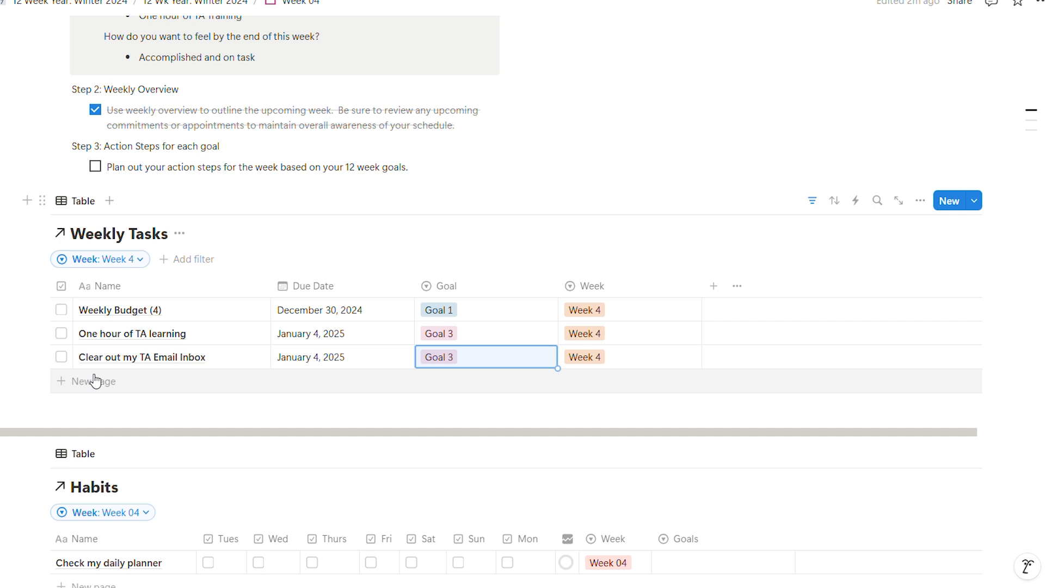
- Check the three tasks planned for the week and add a weekly task named "Post on TA IG"
scroll(149, 359, up, 6)
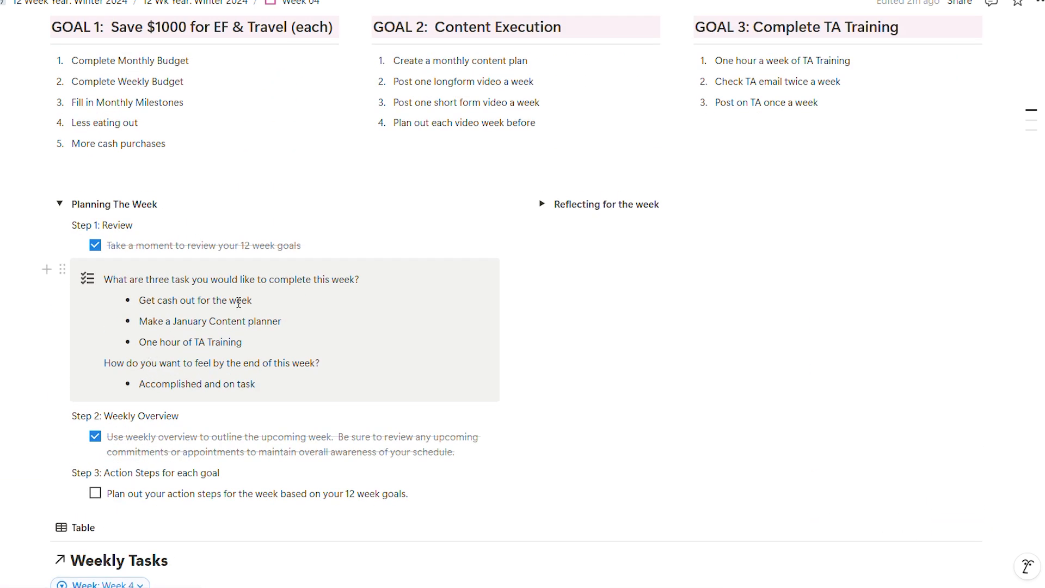
scroll(264, 289, down, 5)
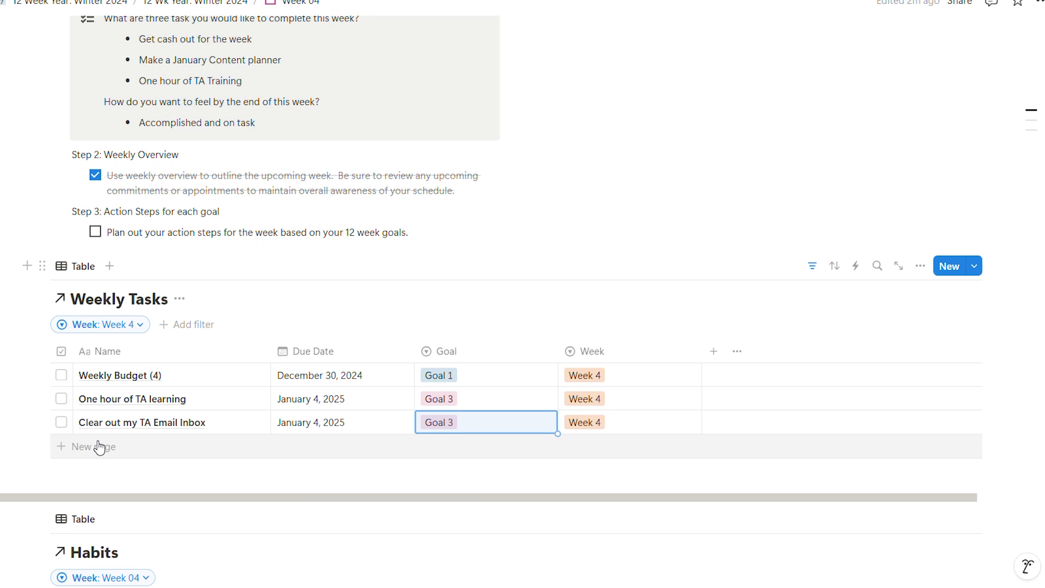
scroll(105, 392, down, 1)
click(157, 387)
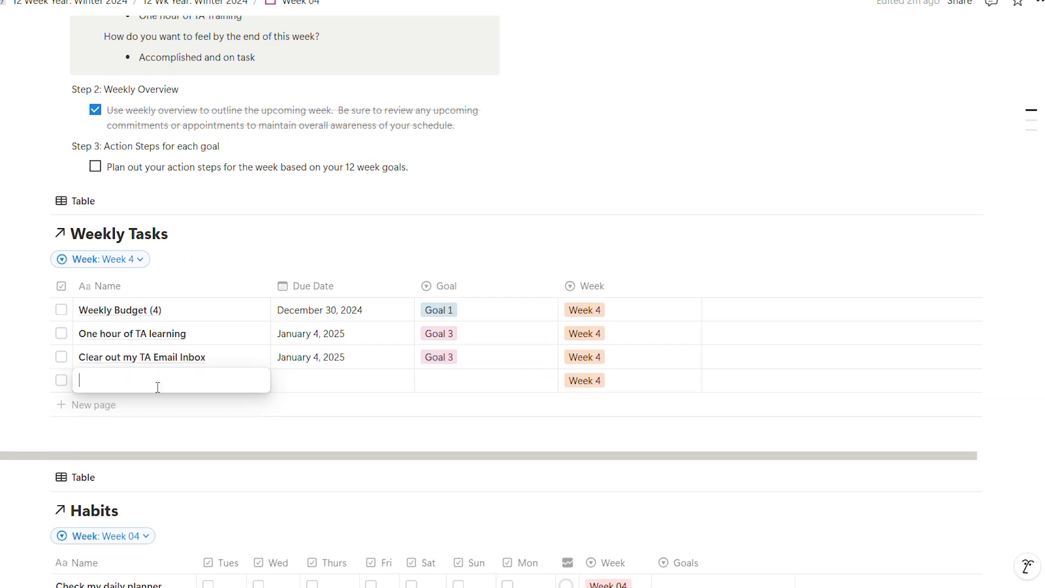
text(Post)
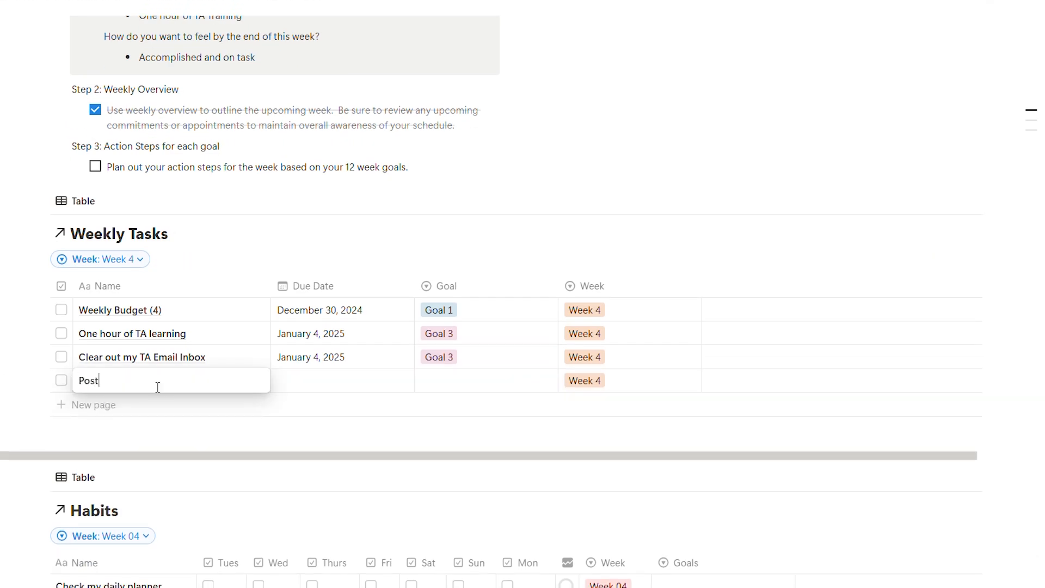
text( on TA IG)
- Set "Post on TA IG" due on January 4, 2025 and link it to Goal 3
click(362, 387)
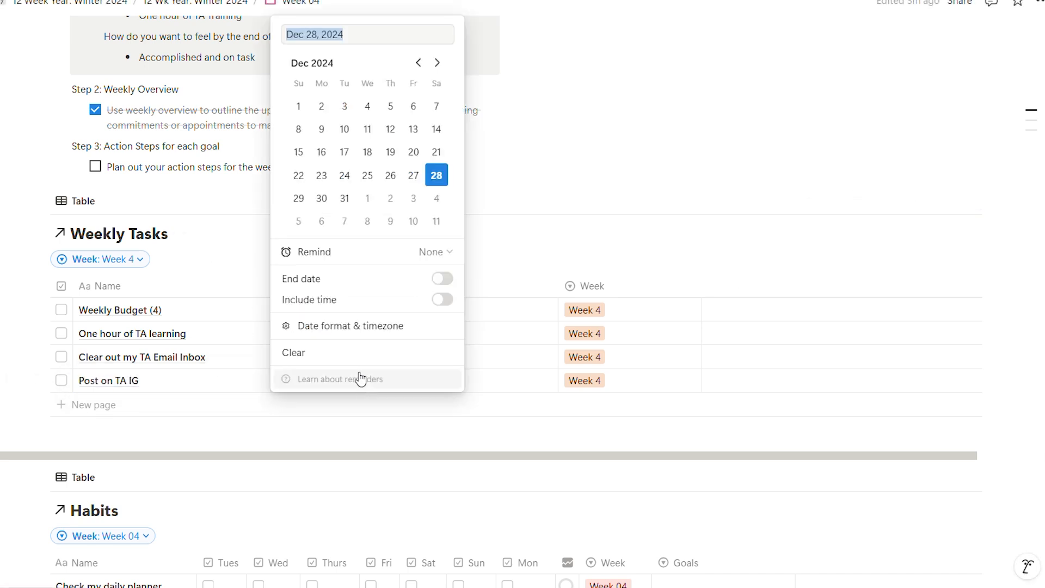
click(436, 198)
click(502, 388)
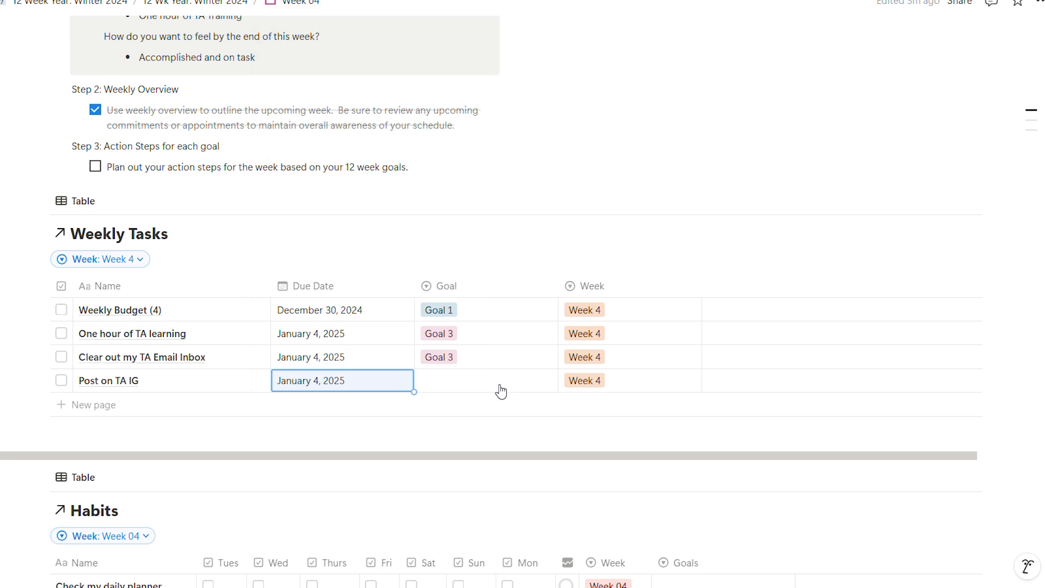
click(496, 385)
click(464, 426)
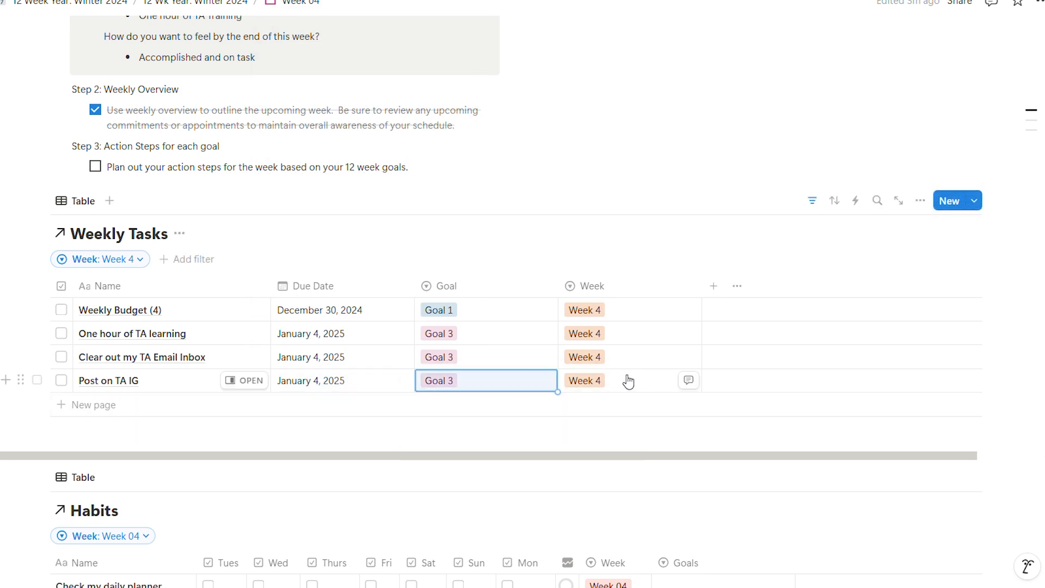
- Add a habit named "Take time to scroll for travel inspo" to the Week 04 page's Habits table
scroll(179, 314, down, 1)
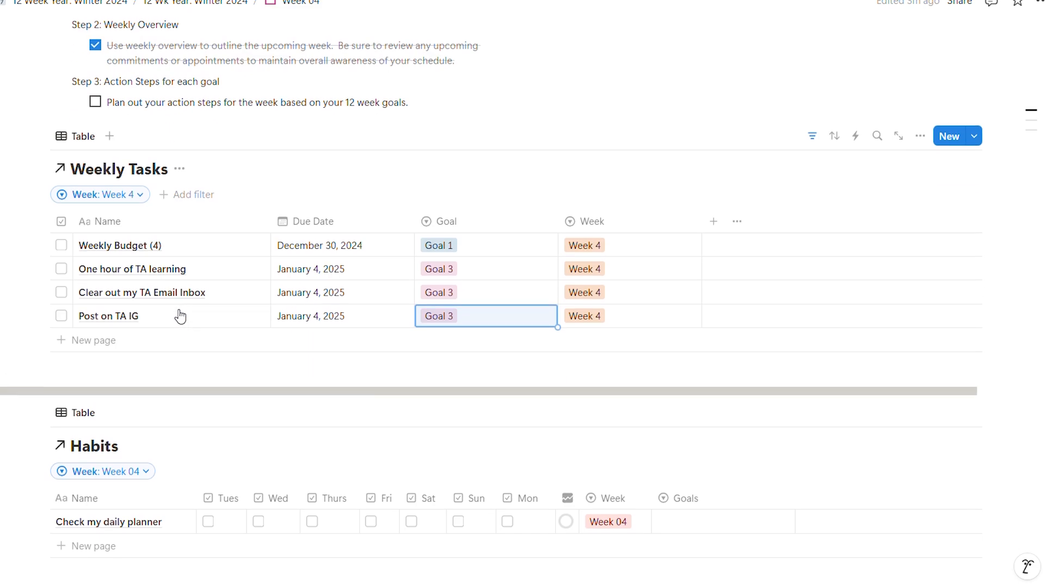
scroll(178, 313, down, 1)
click(97, 482)
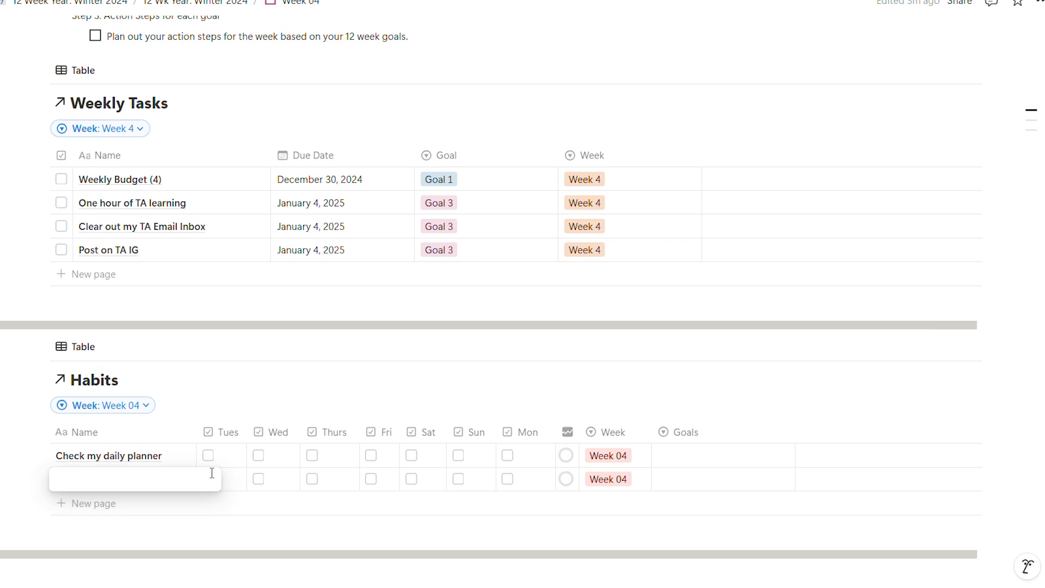
text(Take time)
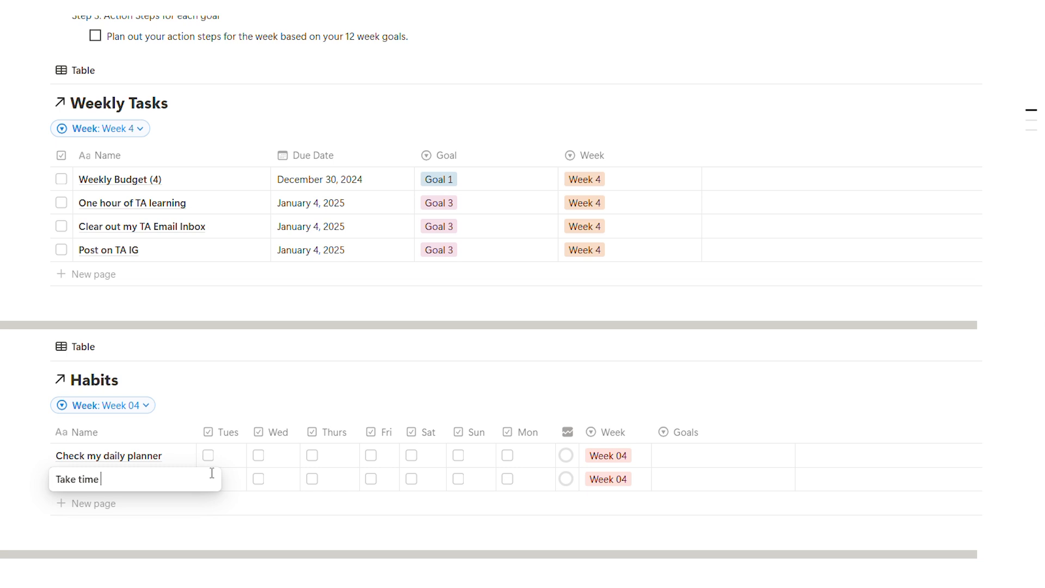
text( to scrool)
text( fo)
key(BackSpace)
key(BackSpace)
key(BackSpace)
key(BackSpace)
text(for inspo)
key(BackSpace)
key(BackSpace)
key(BackSpace)
key(BackSpace)
key(BackSpace)
text(travel ins)
text(p)
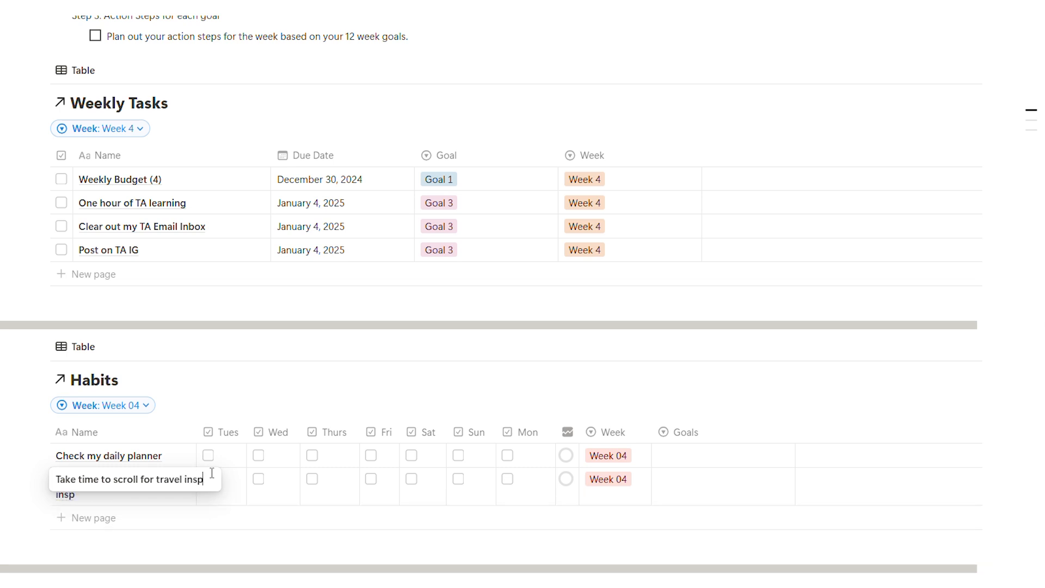
text(o)
key(Escape)
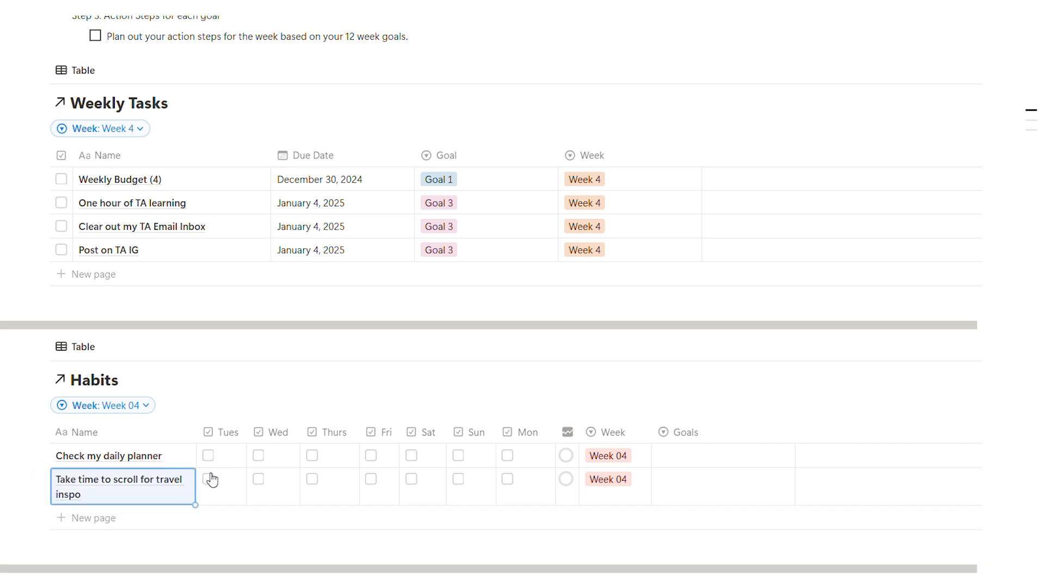
- Widen the Habits table's Name column to fit the travel habit on one line and move Sun and Mon before Tues
drag(194, 430, 230, 430)
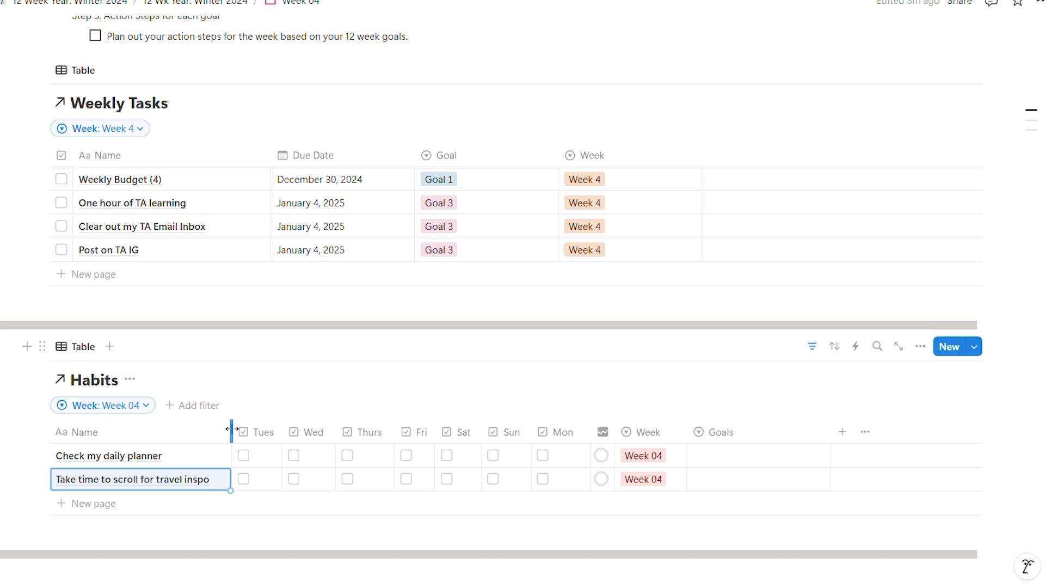
drag(511, 432, 253, 434)
drag(572, 445, 325, 434)
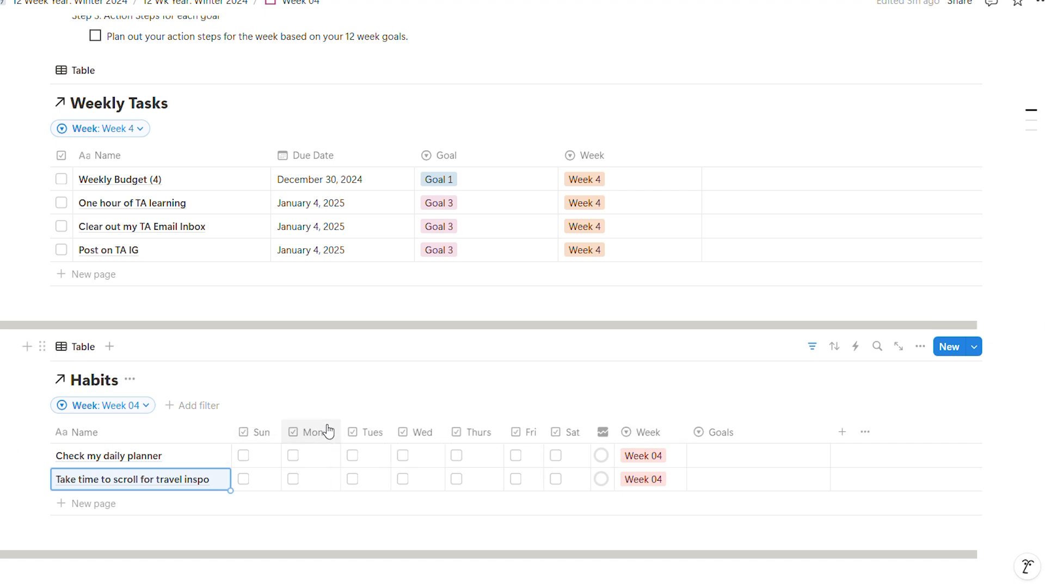
- Link the habit "Take time to scroll for travel inspo" to Goal 3
click(747, 482)
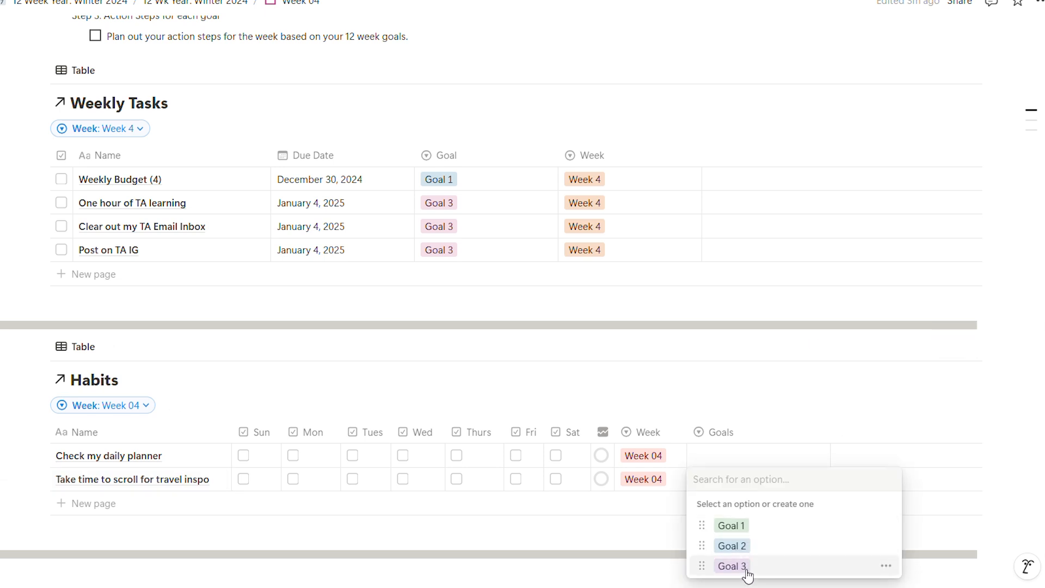
click(744, 567)
click(746, 477)
click(746, 541)
click(746, 485)
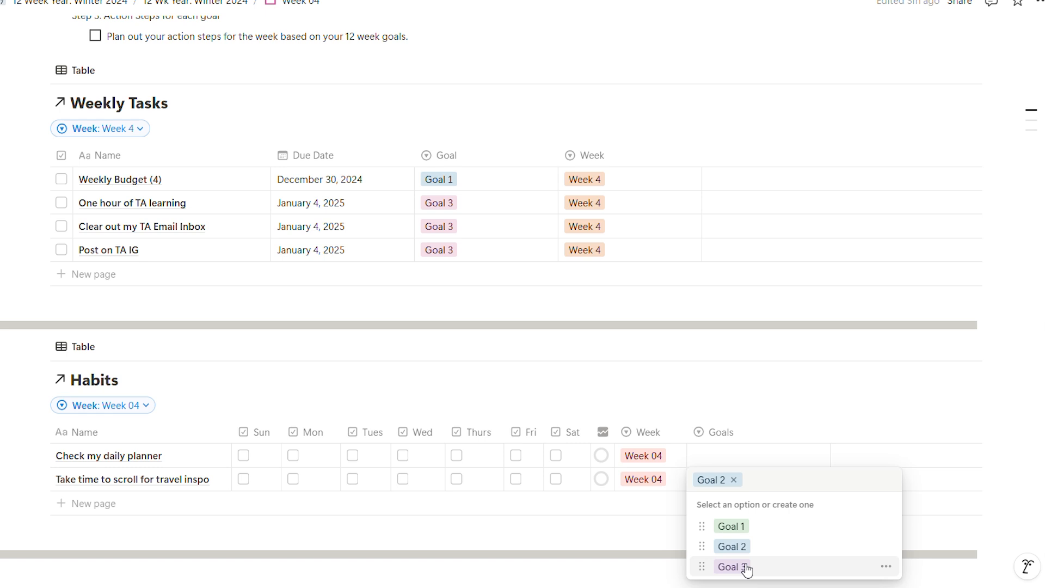
click(745, 567)
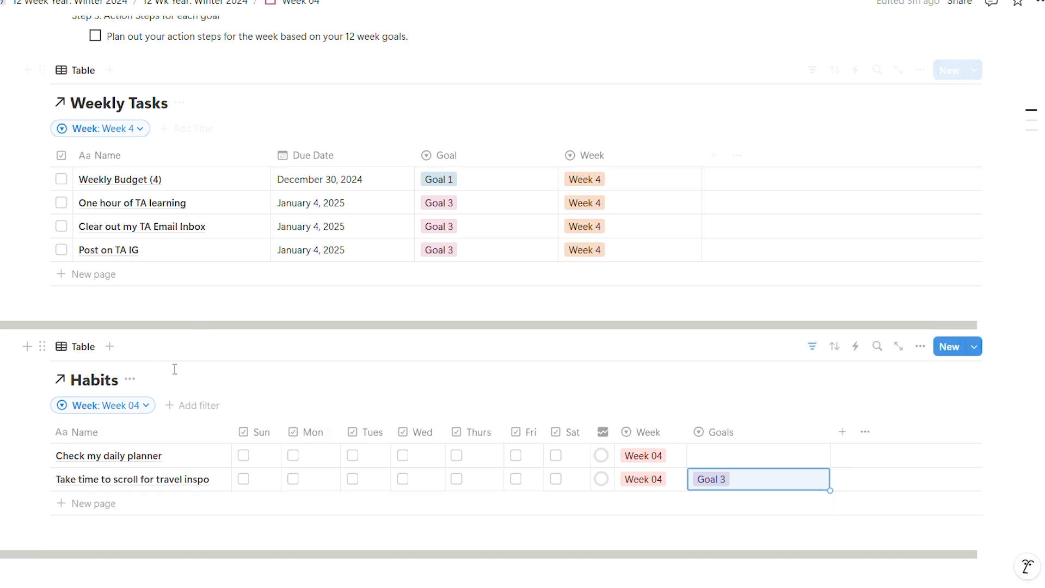
- Check the goals' action steps and add a weekly task named "January Content Calendar"
scroll(178, 368, up, 5)
scroll(175, 375, up, 4)
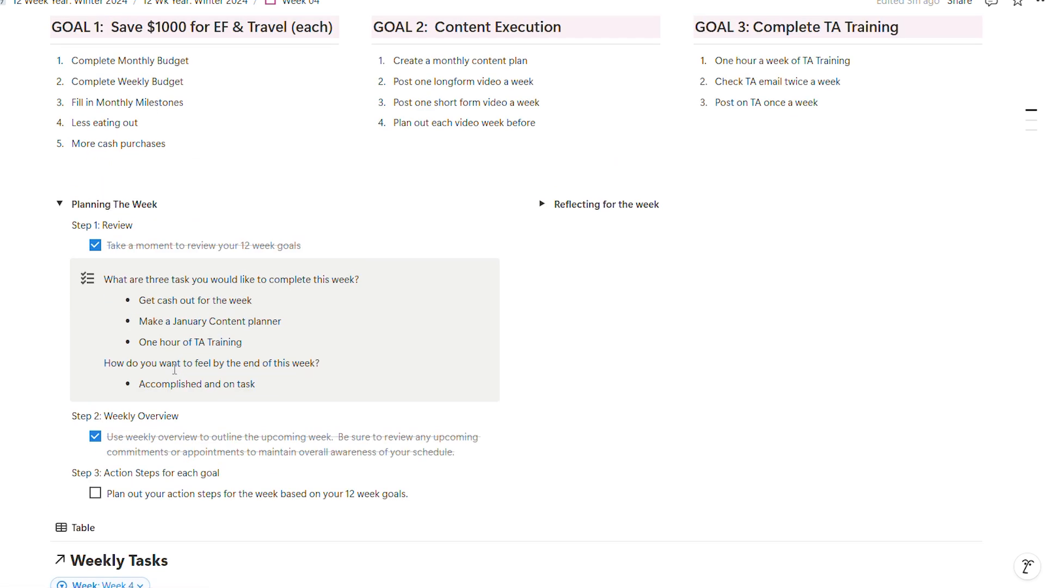
scroll(174, 370, down, 1)
scroll(174, 369, down, 7)
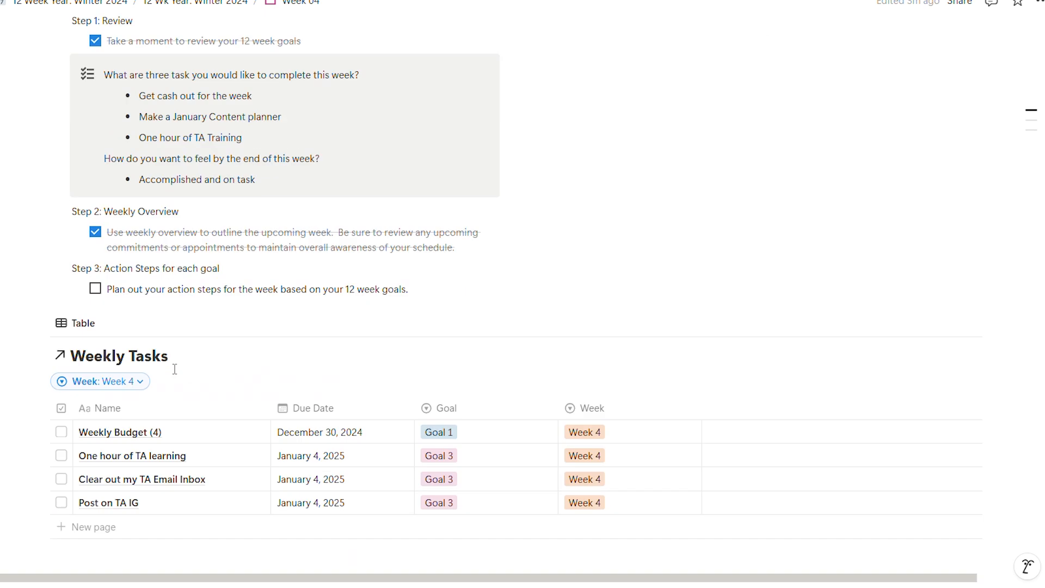
click(103, 275)
text(PLan)
key(BackSpace)
key(BackSpace)
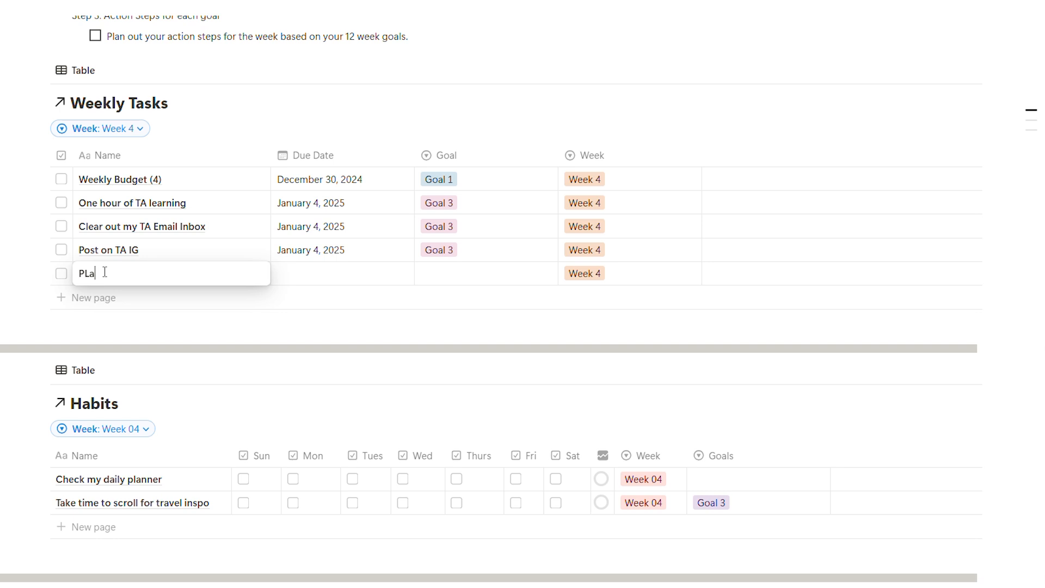
text(on)
key(BackSpace)
key(BackSpace)
key(BackSpace)
key(BackSpace)
key(BackSpace)
key(BackSpace)
text(January COten)
key(BackSpace)
key(BackSpace)
text(tent Calendar)
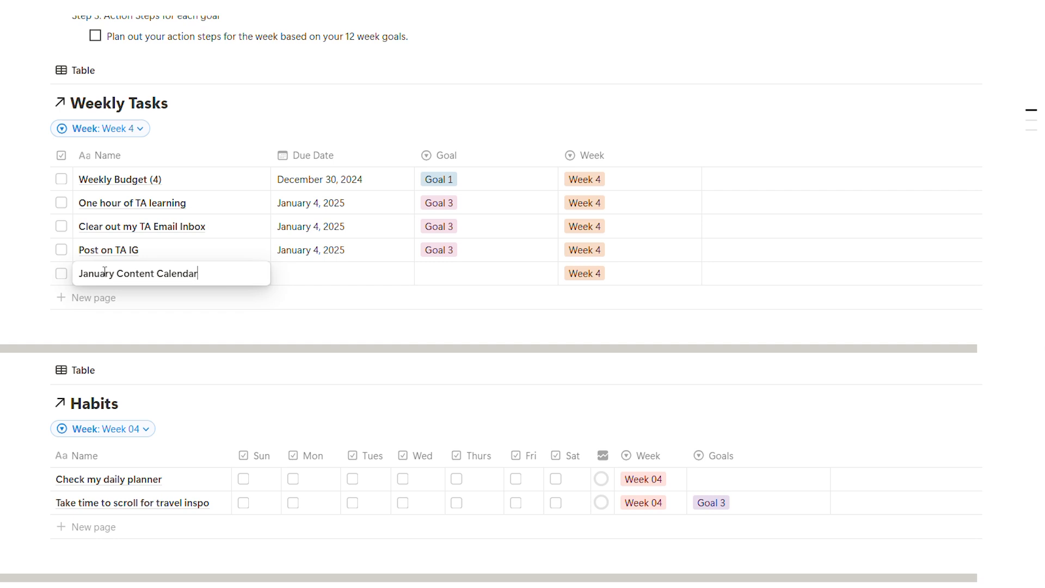
- Set "January Content Calendar" due on January 1, 2025 and link it to Goal 2
click(363, 279)
click(404, 283)
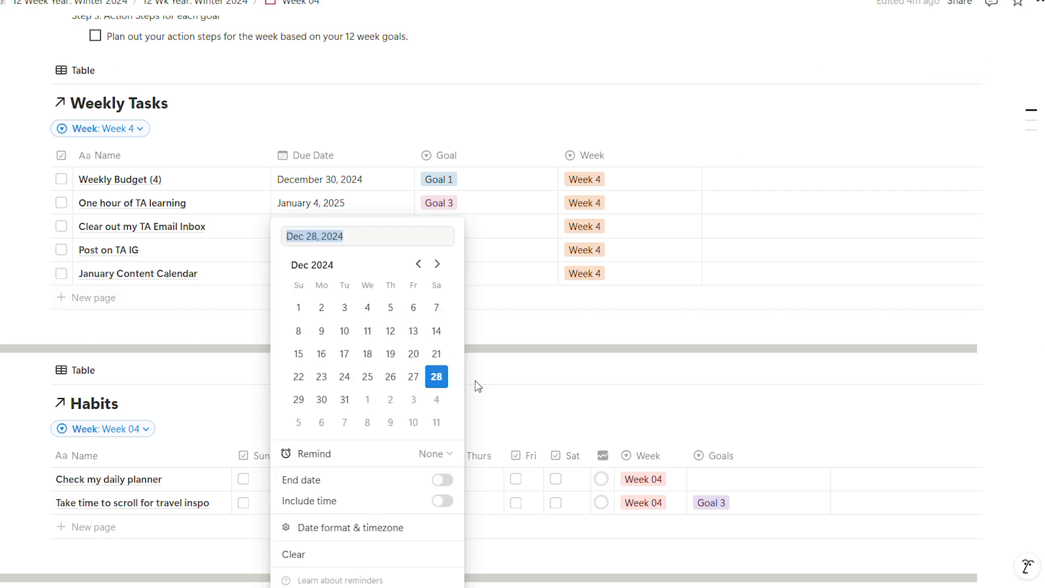
click(367, 398)
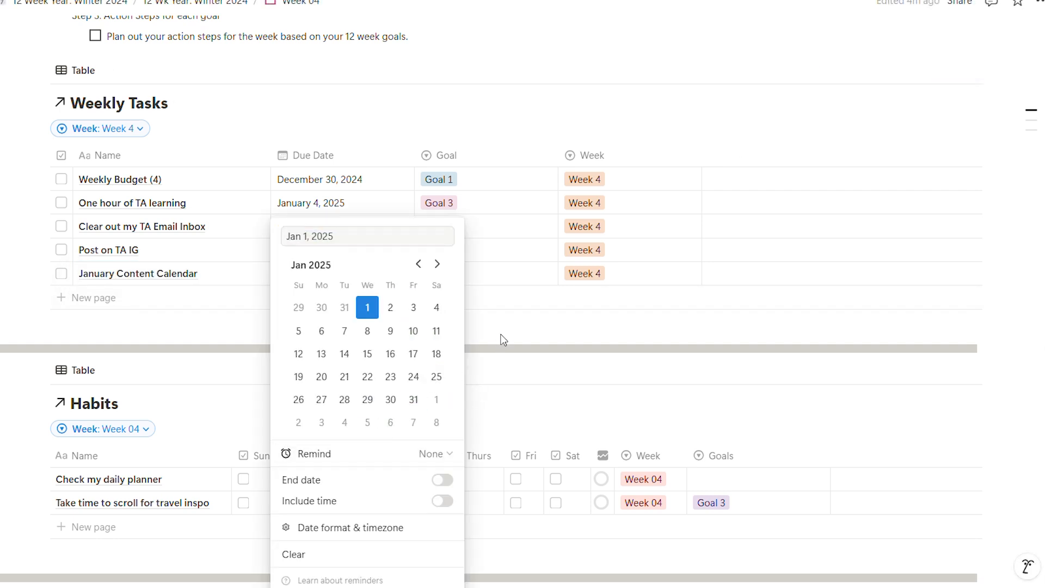
click(500, 347)
click(488, 281)
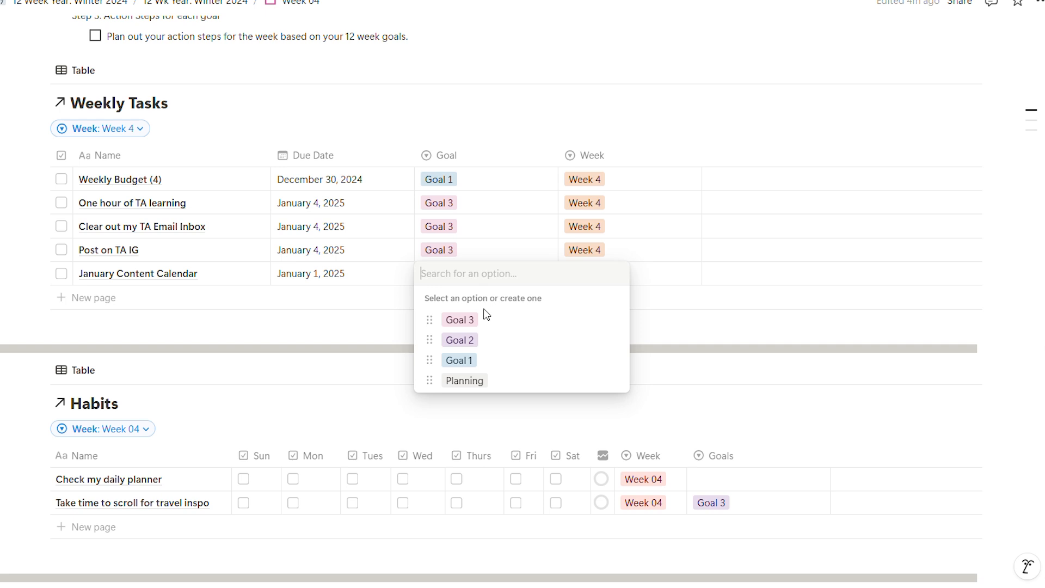
click(474, 342)
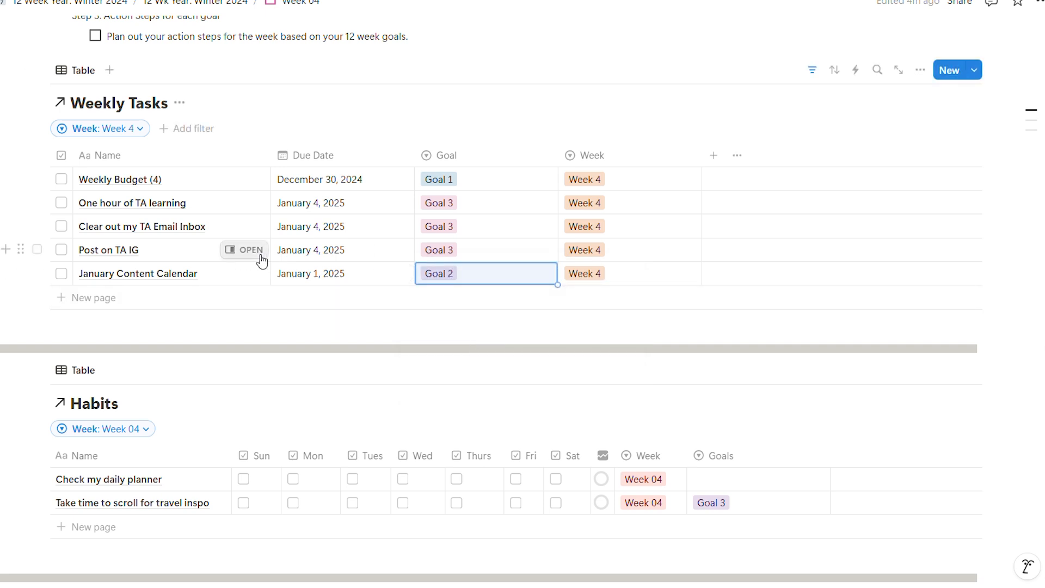
- Add a habit named "Check YT analytics" for Week 04 and link it to Goal 2
click(93, 527)
text(Check YT analytics)
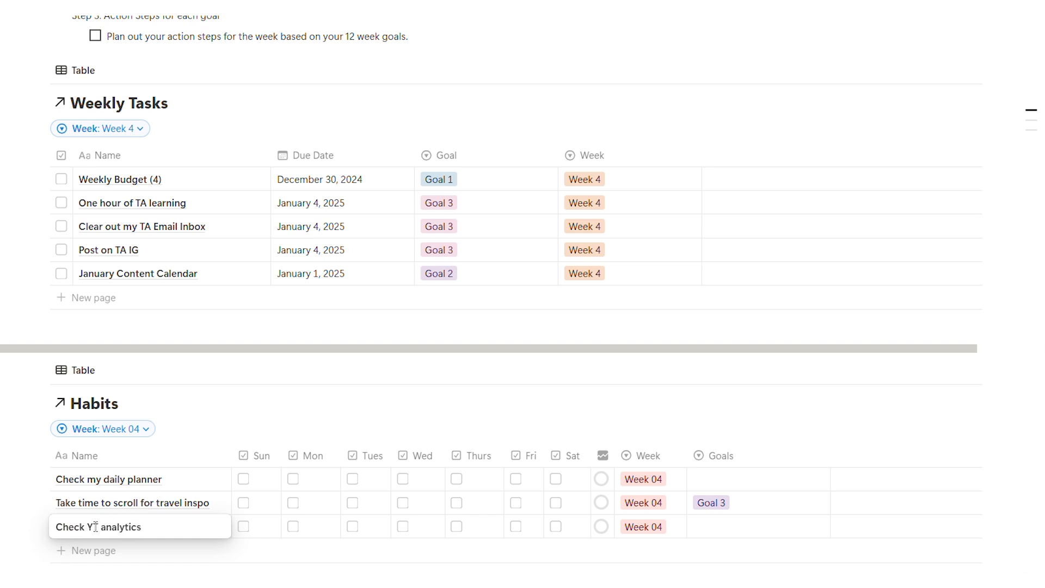
click(740, 520)
click(741, 526)
click(753, 480)
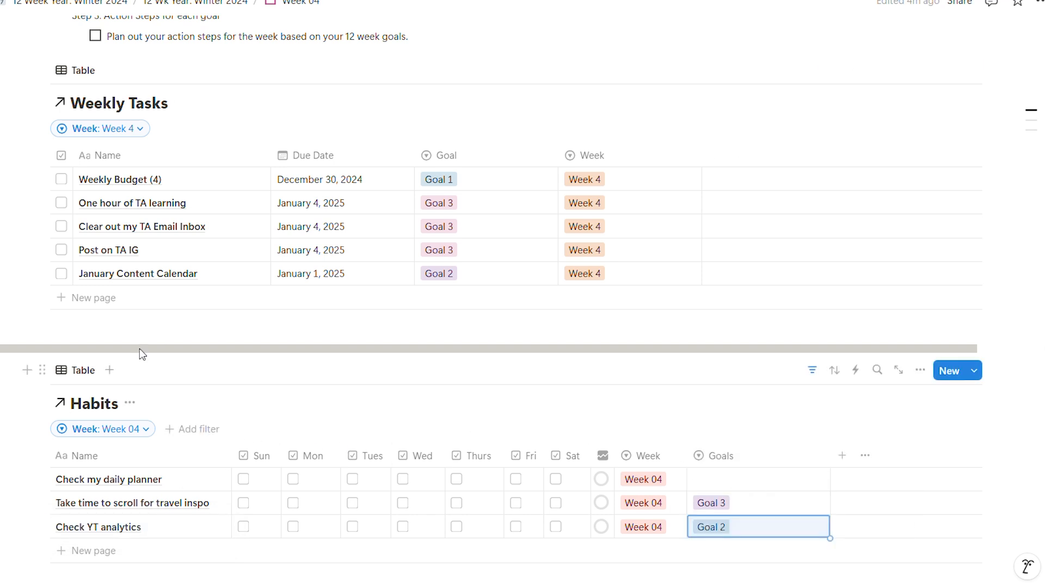
- Add a weekly task named "Fill in Analytics Tracker", correcting the misspelled word in its name
click(109, 297)
text(Fill in Anaytics Tracker)
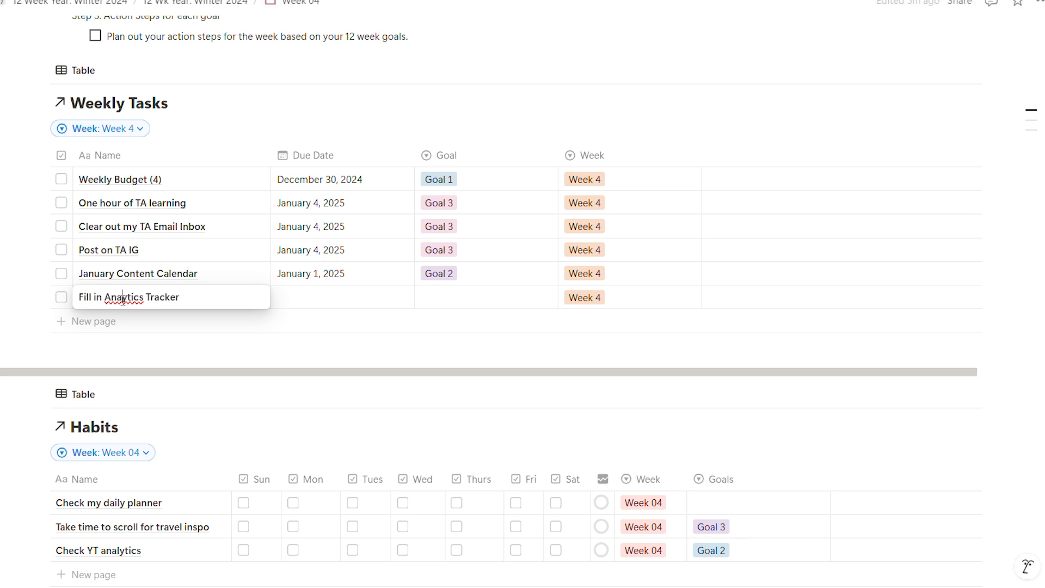
right_click(119, 297)
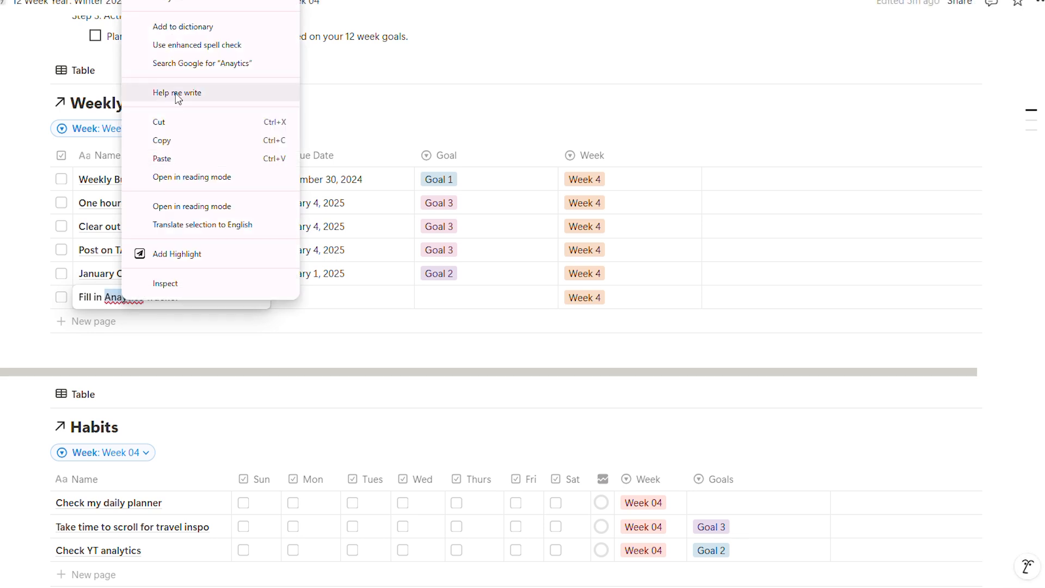
click(186, 9)
click(338, 306)
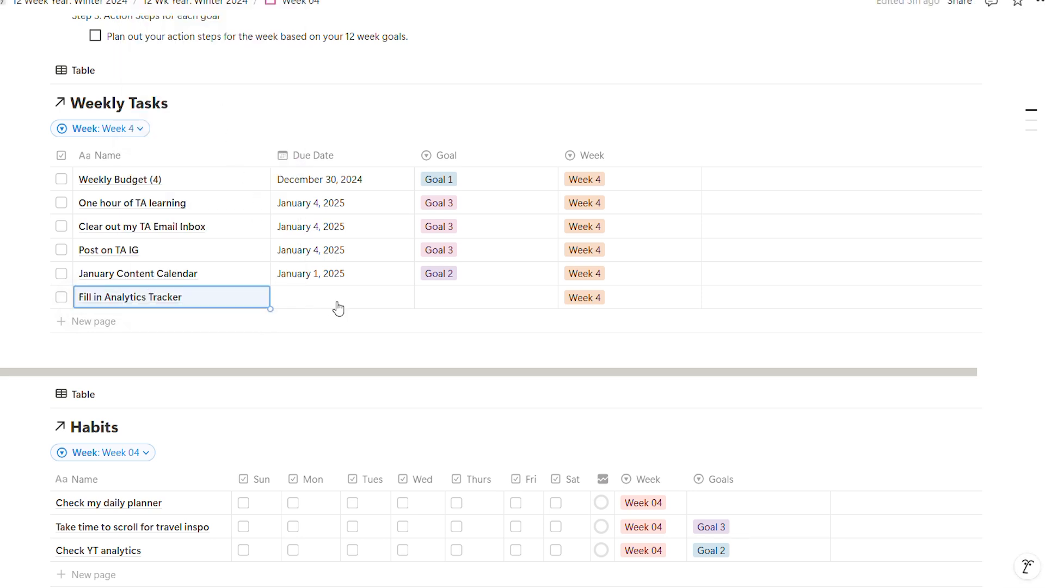
- Set "Fill in Analytics Tracker" due on January 4, 2025 and link it to Goal 2
click(338, 306)
click(436, 399)
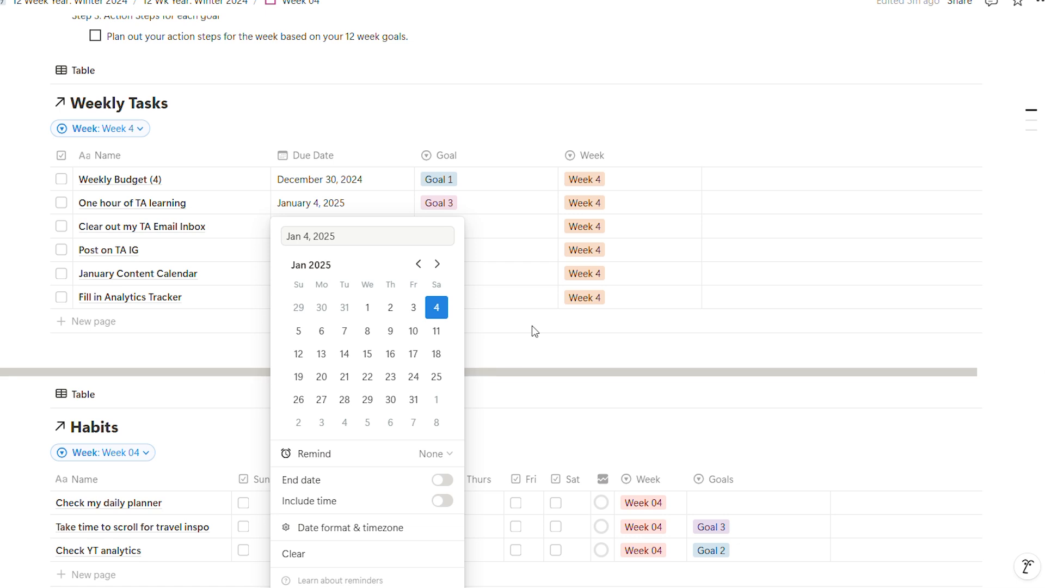
click(510, 313)
click(494, 303)
click(476, 363)
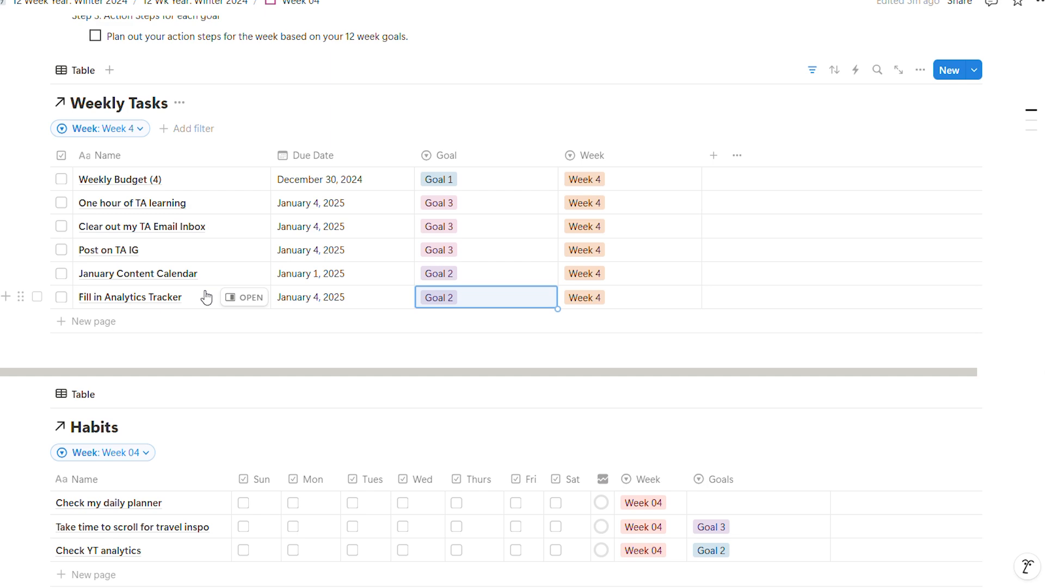
- Check Goal 2's action steps and add a weekly task named "Post LF video"
scroll(205, 297, up, 7)
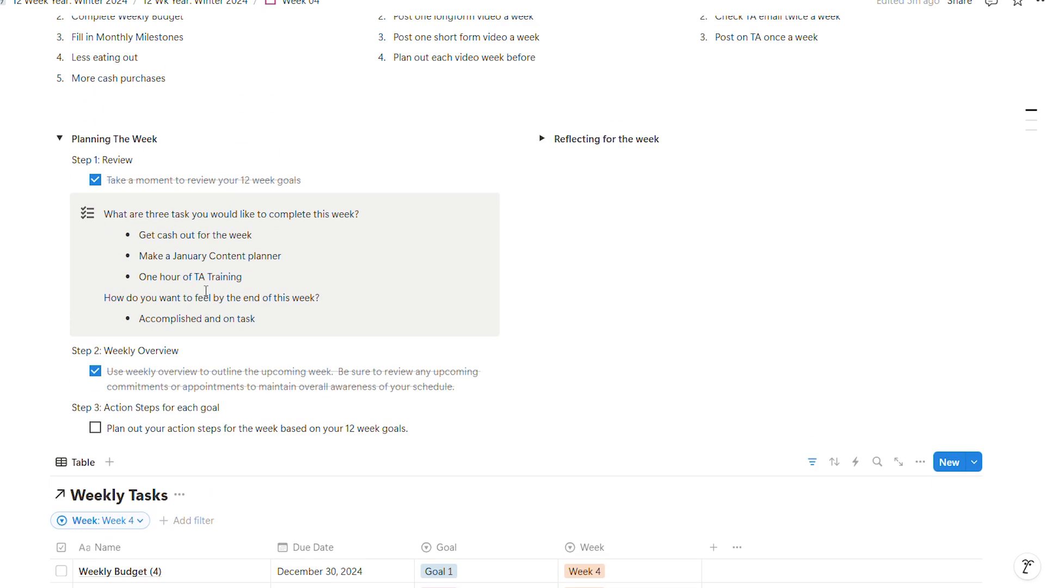
scroll(206, 290, up, 1)
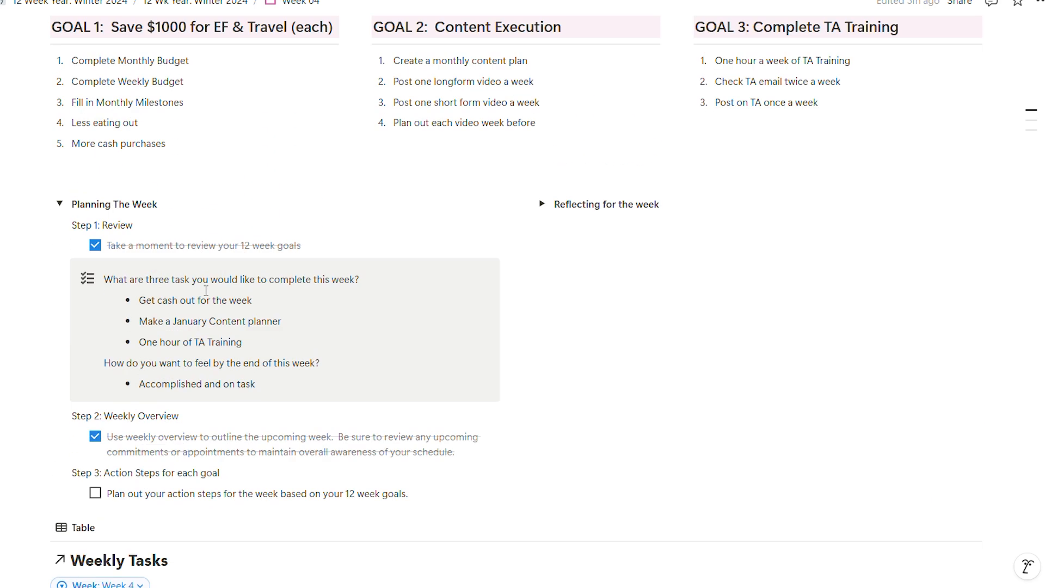
scroll(206, 290, down, 6)
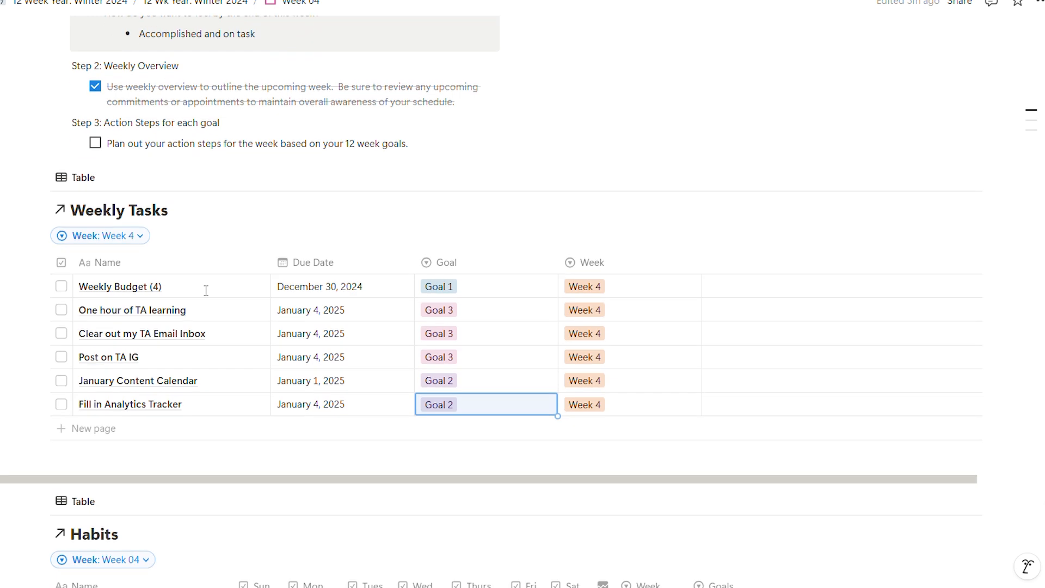
click(94, 384)
text(Post LF video)
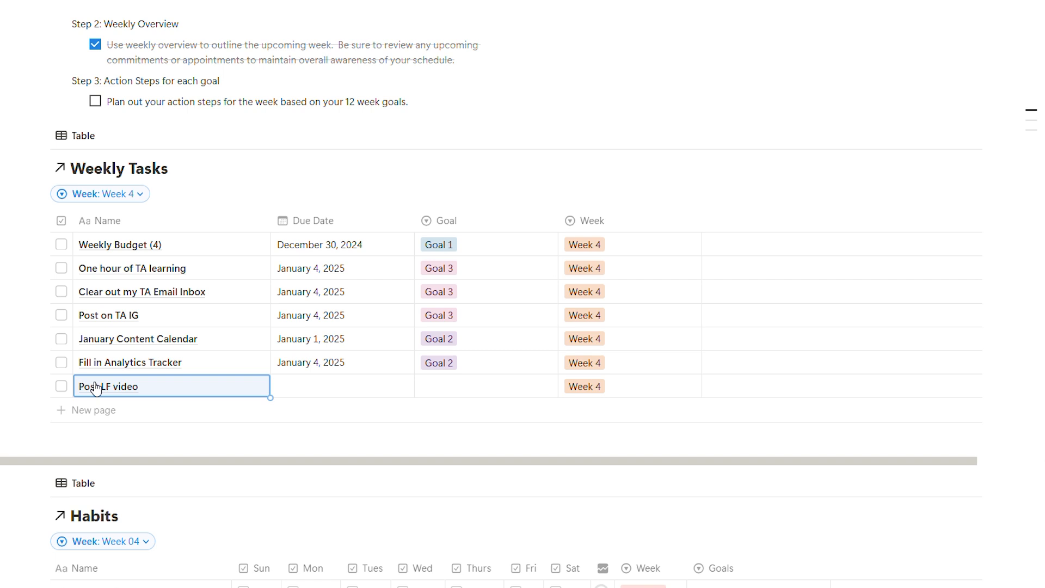
- Add a weekly task named "Post Shortform" below the "Post LF video" task
click(110, 414)
text(Post)
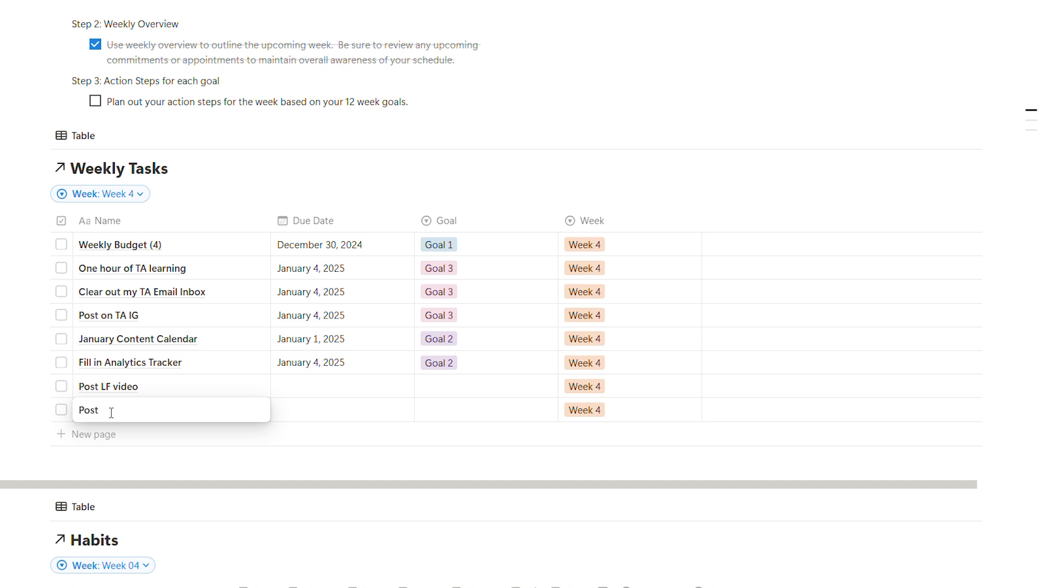
text(Shortform)
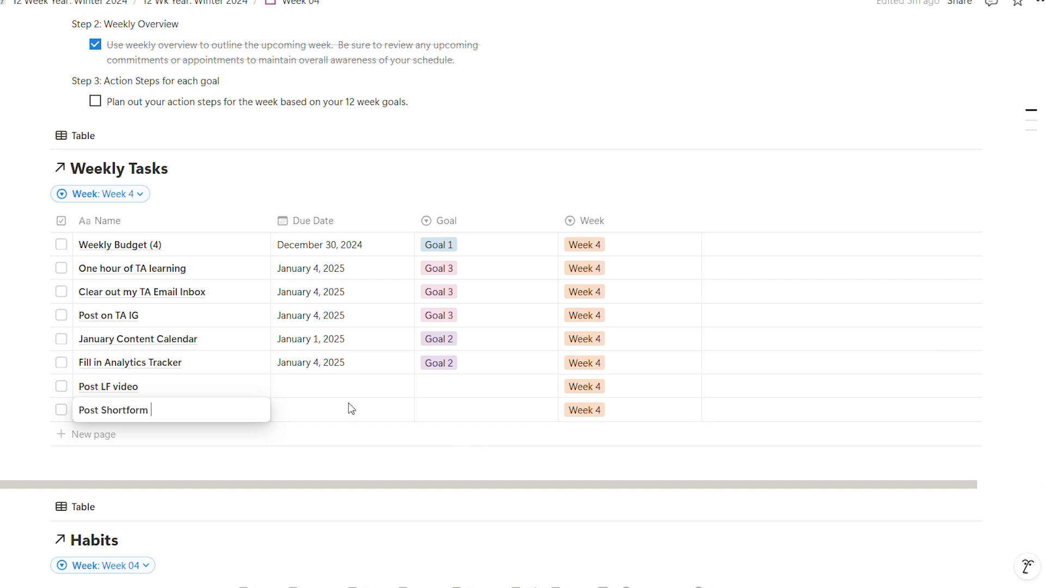
key(Escape)
- Set "Post Shortform" due on January 2, 2025 and link it to Goal 2
click(359, 422)
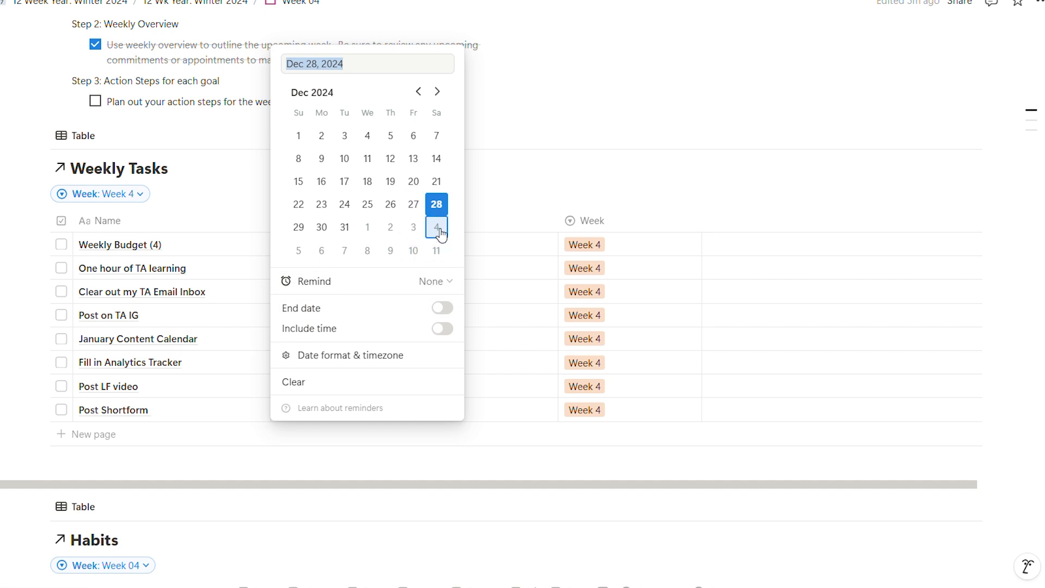
click(391, 227)
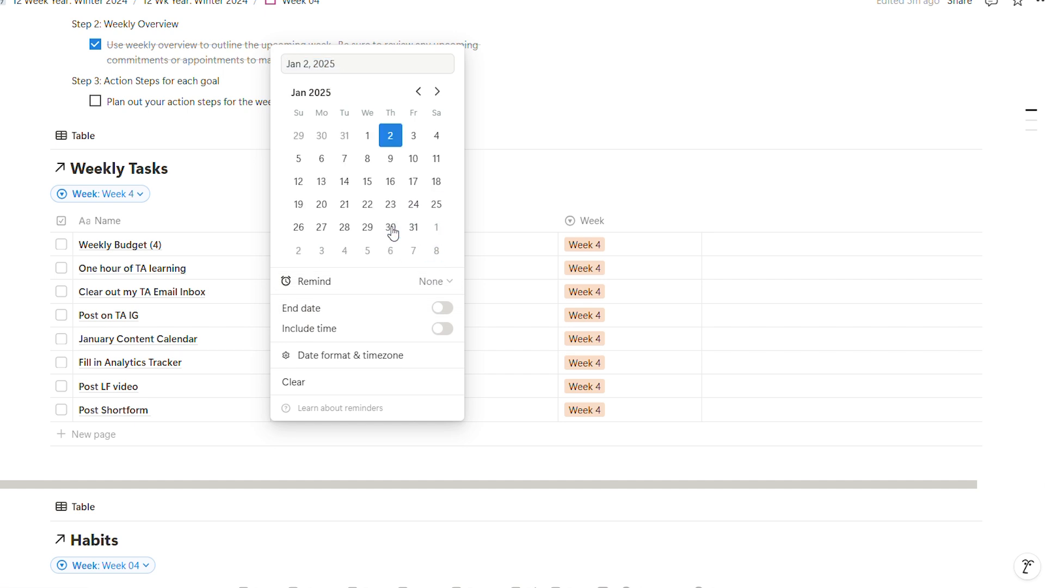
key(Escape)
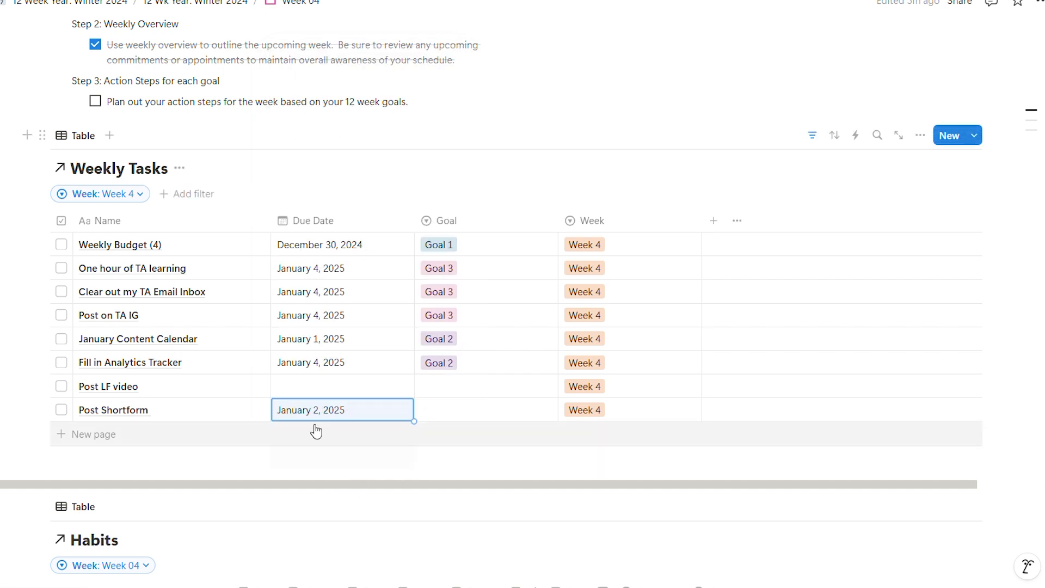
click(484, 410)
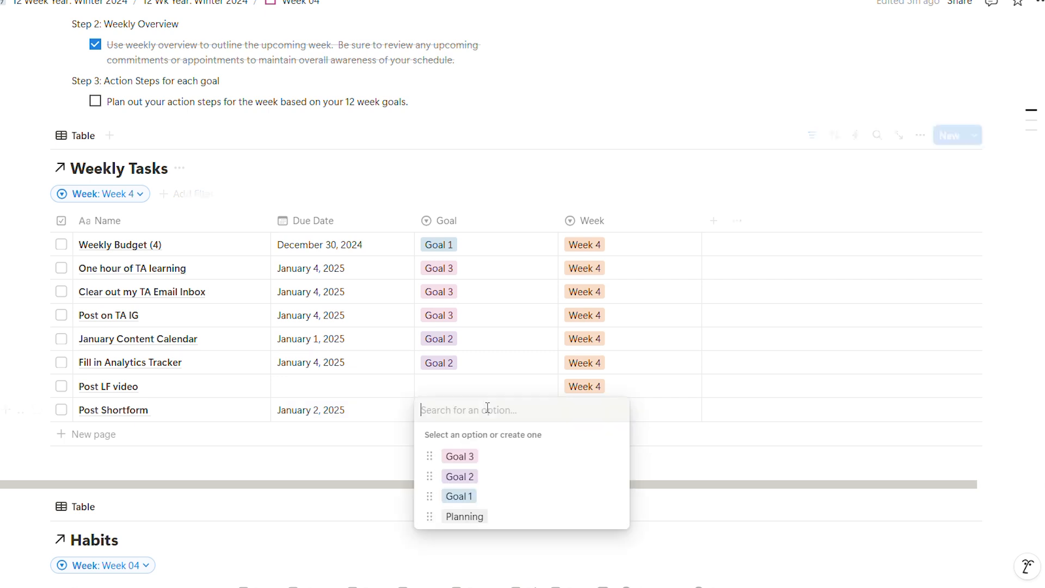
click(487, 477)
- Link "Post LF video" to Goal 2 and set its due date to January 4, 2025
click(475, 370)
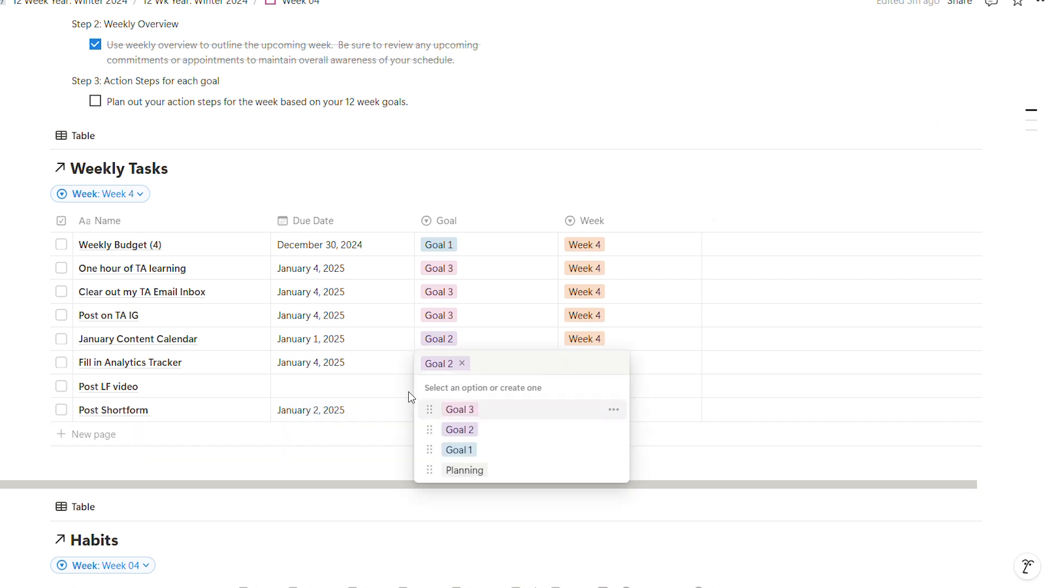
key(Escape)
click(471, 387)
click(459, 452)
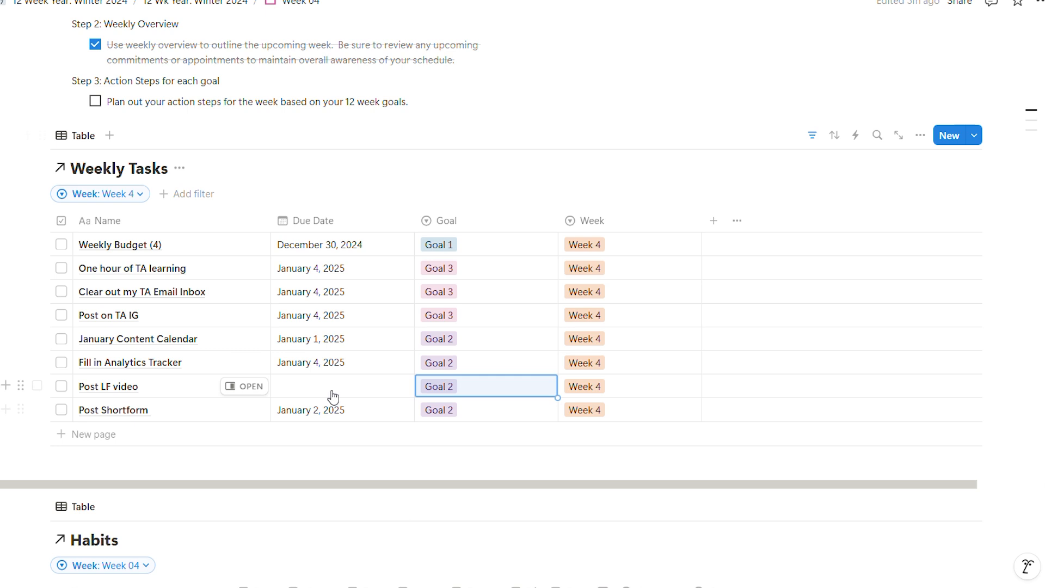
click(333, 387)
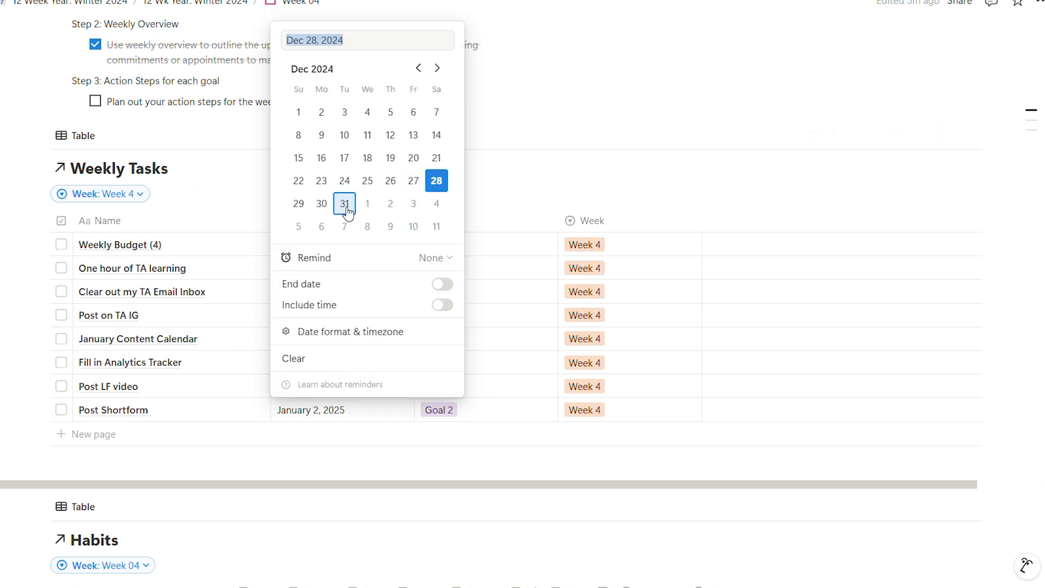
click(436, 203)
key(Escape)
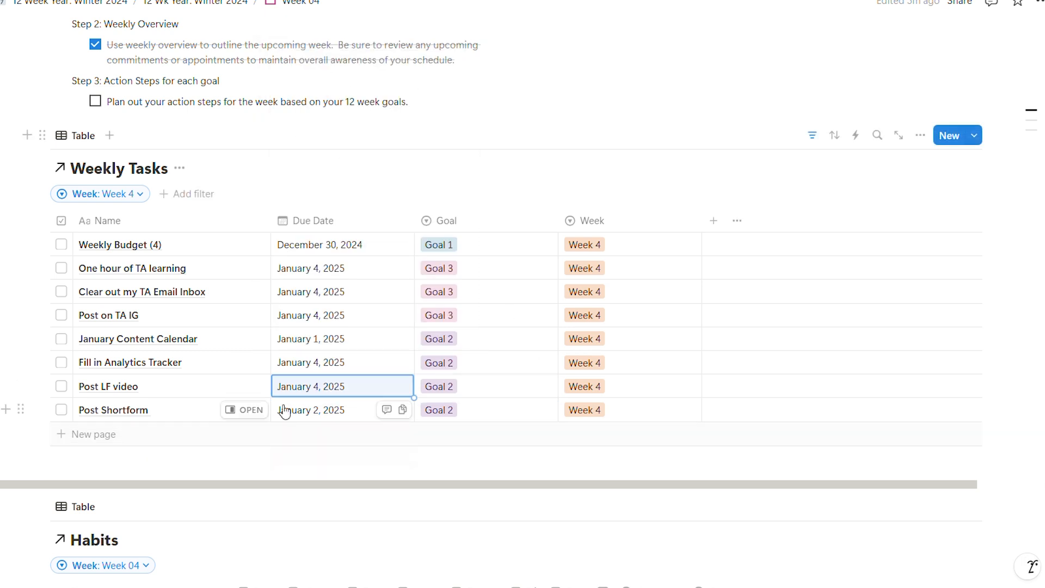
- Add a habit named "Brain Dump Video Ideas" to the Week 04 Habits table
scroll(321, 446, up, 3)
scroll(324, 446, up, 6)
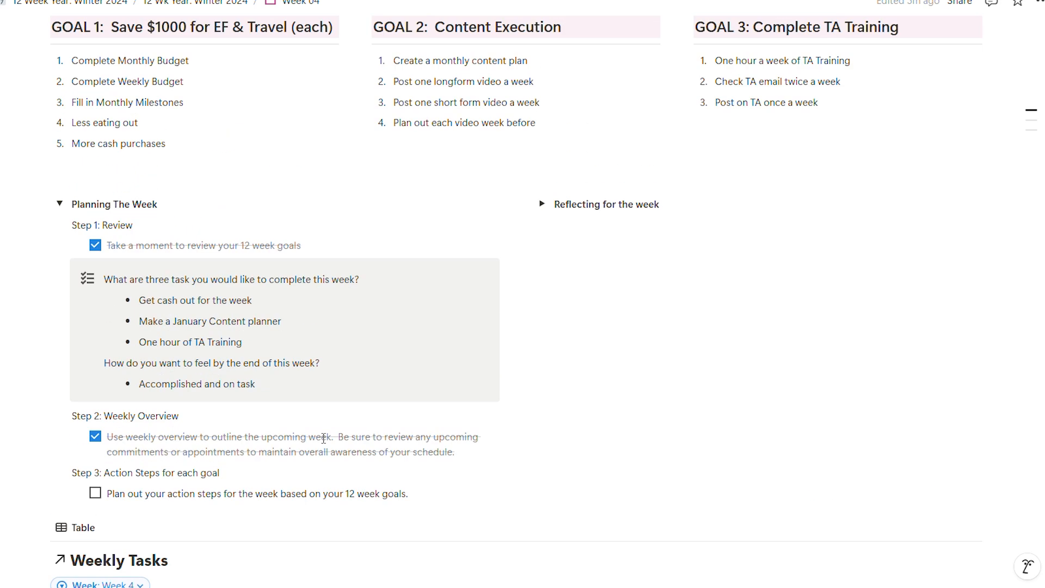
scroll(323, 438, down, 12)
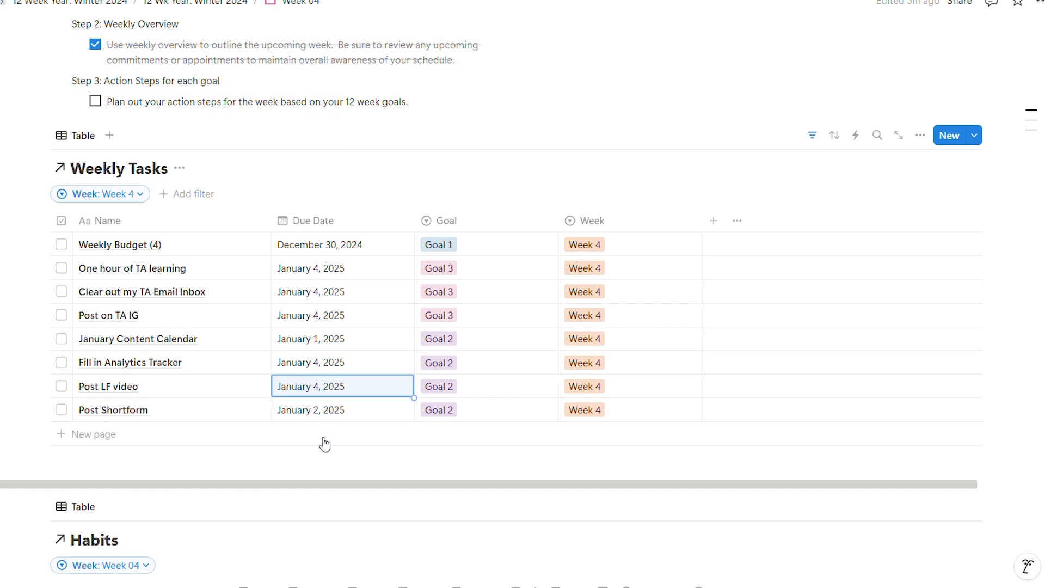
scroll(324, 441, down, 2)
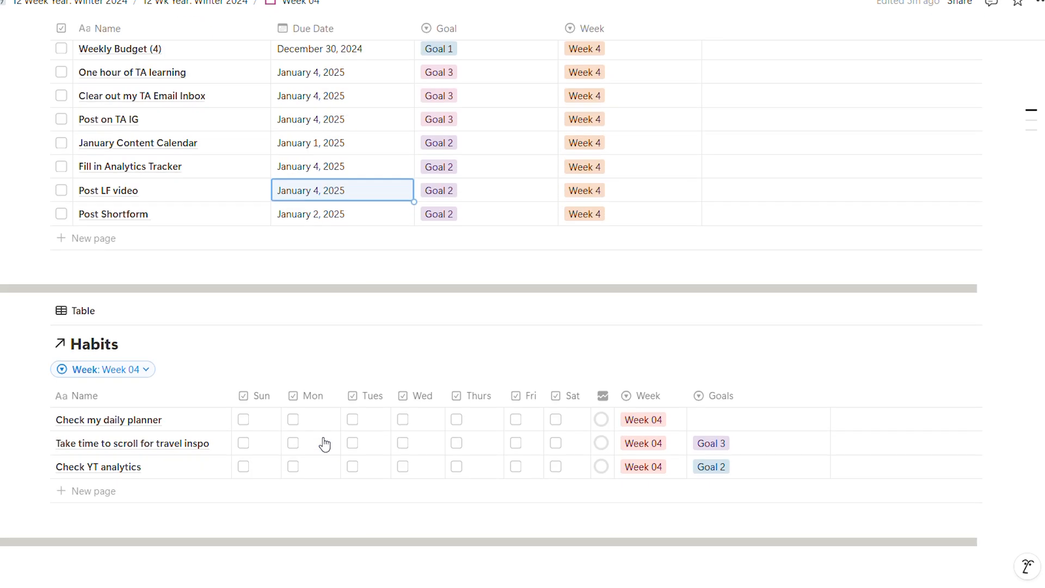
click(88, 493)
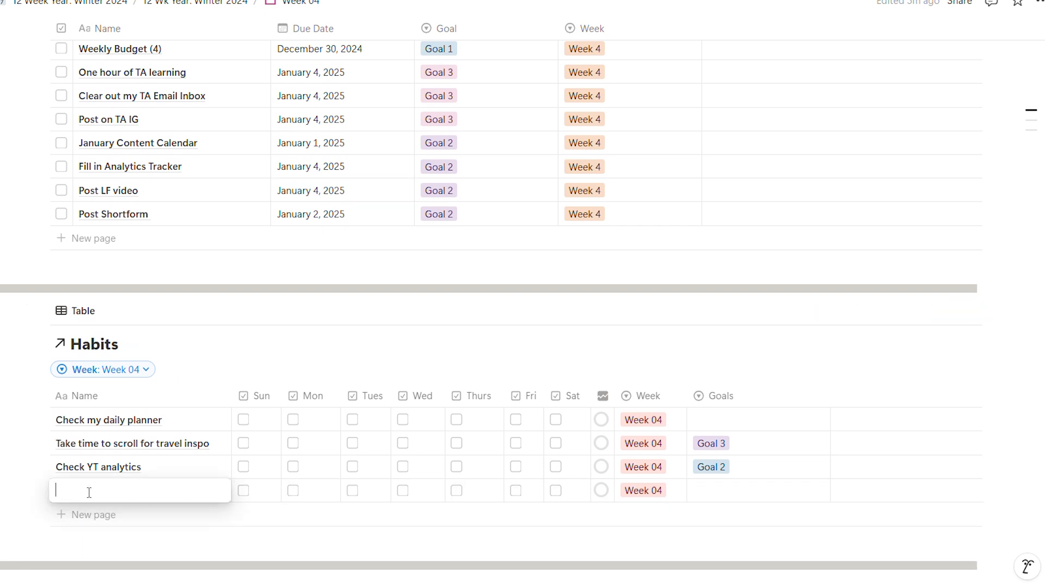
text(Brain Dup)
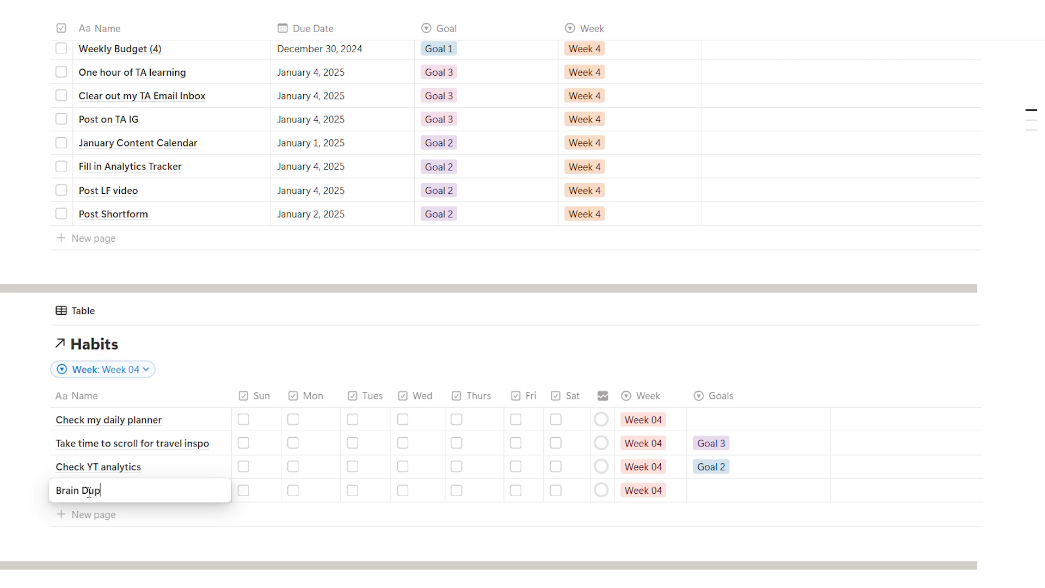
key(BackSpace)
text(mp Video Ideas)
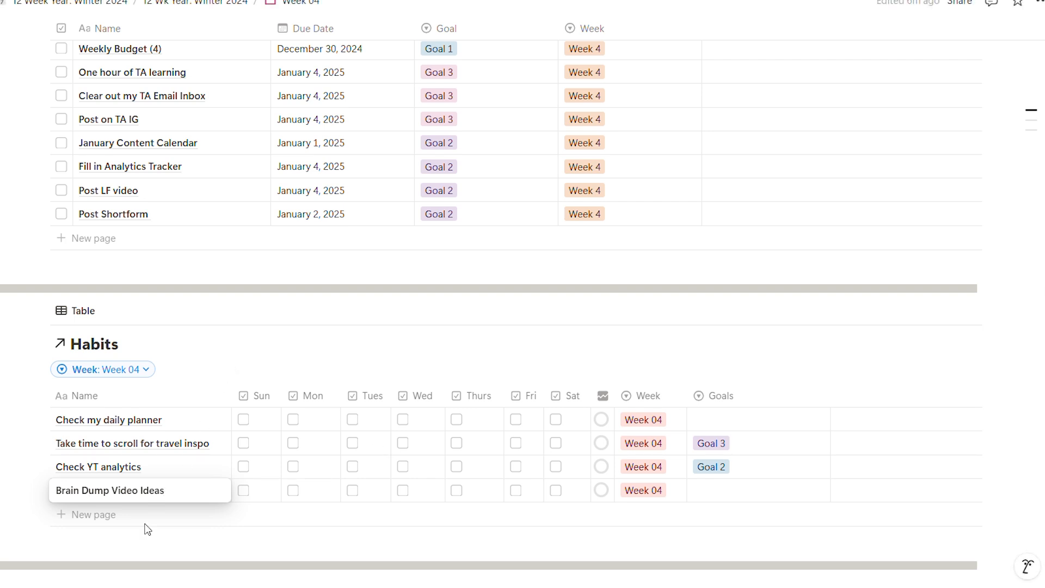
key(Return)
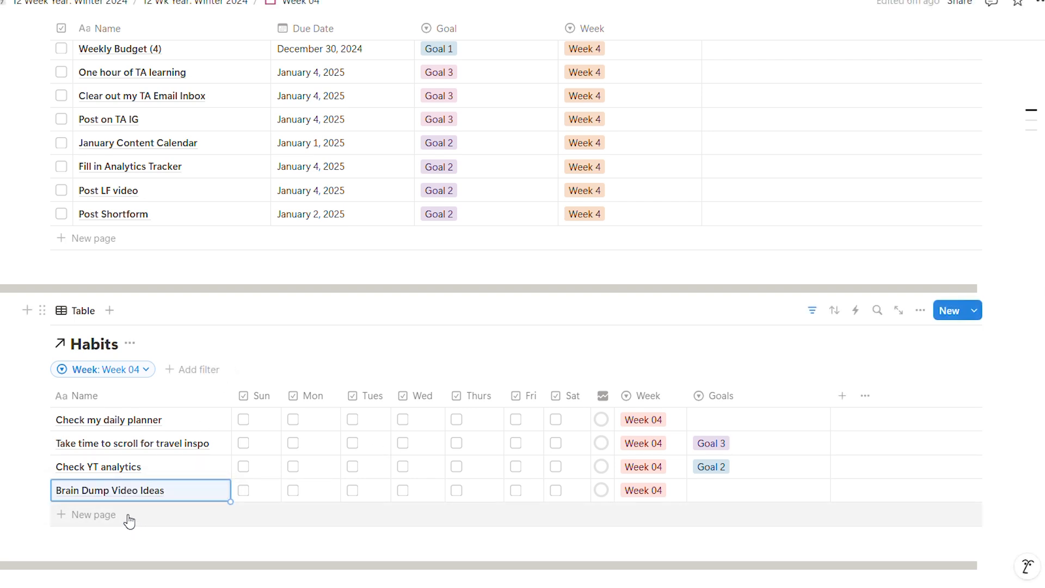
- Add a habit named "Check bank balance" below "Brain Dump Video Ideas"
click(129, 521)
text(CHec)
key(BackSpace)
key(BackSpace)
key(BackSpace)
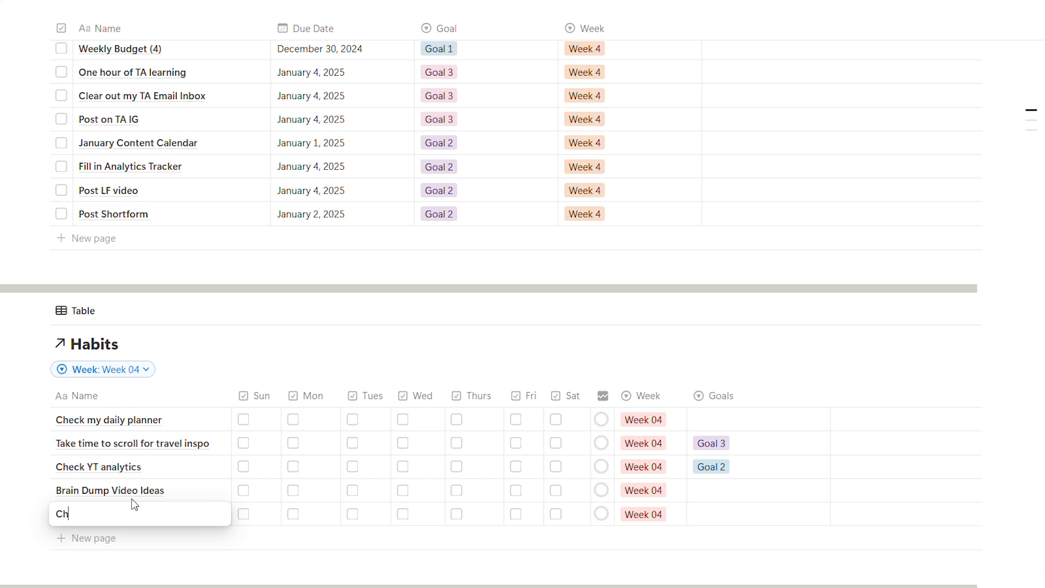
text(heck bank balance)
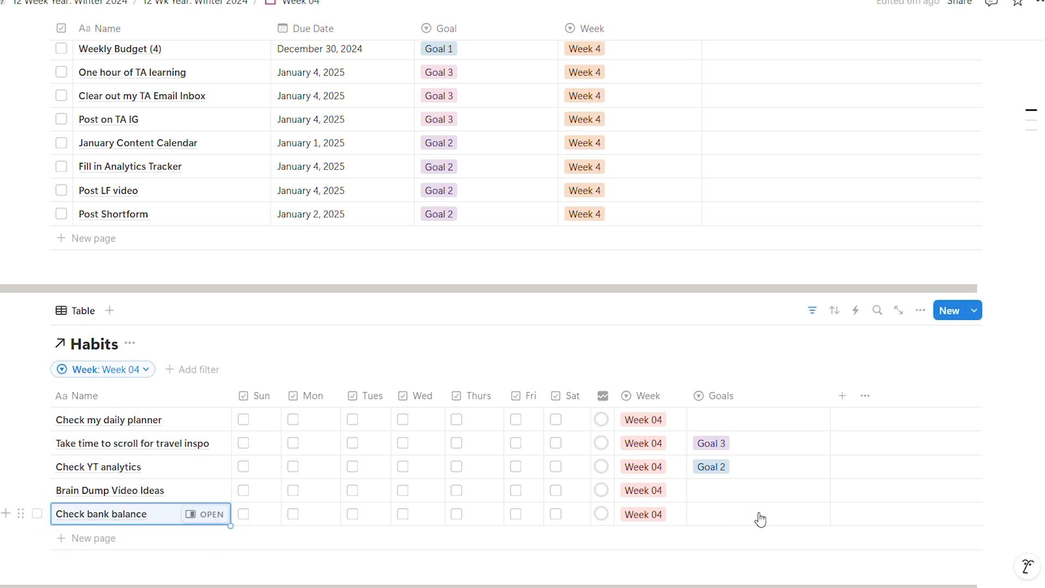
- Link the "Check bank balance" habit to Goal 1 and the "Brain Dump Video Ideas" habit to Goal 2
click(758, 515)
click(775, 460)
click(730, 495)
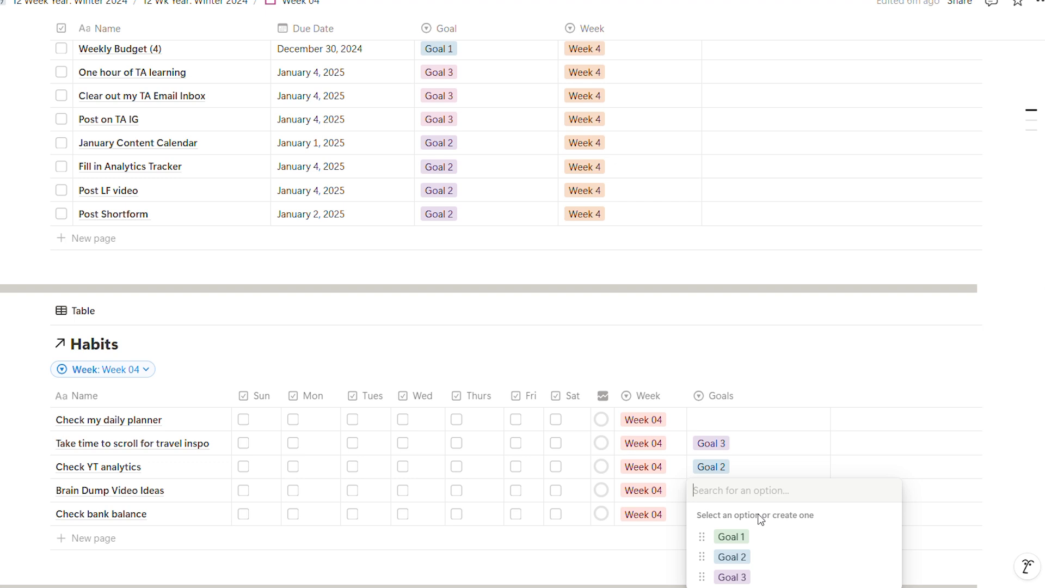
click(756, 555)
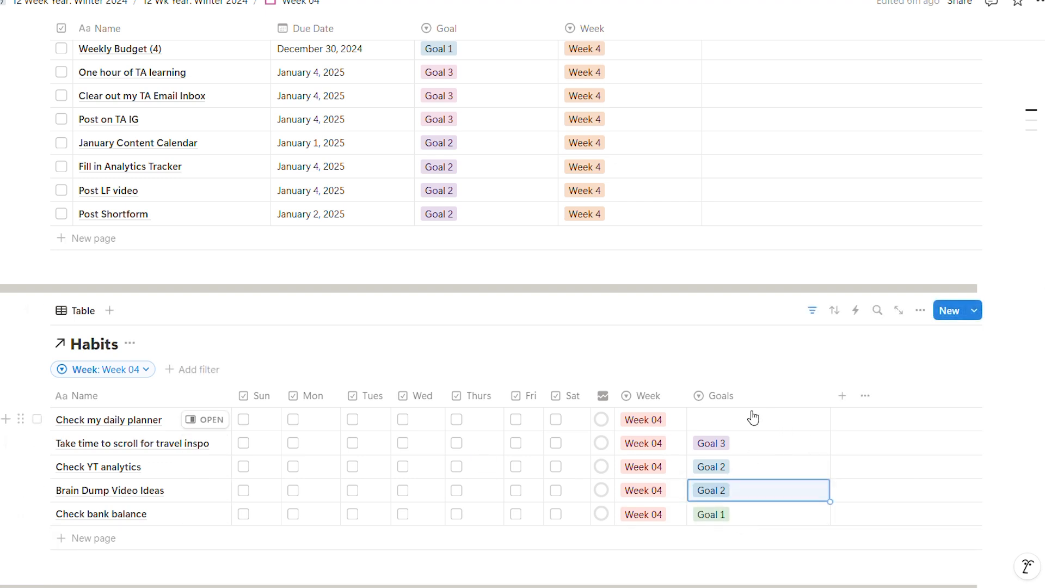
- Add a weekly task named "Transfer funds to savings" below "Post Shortform"
scroll(761, 413, down, 2)
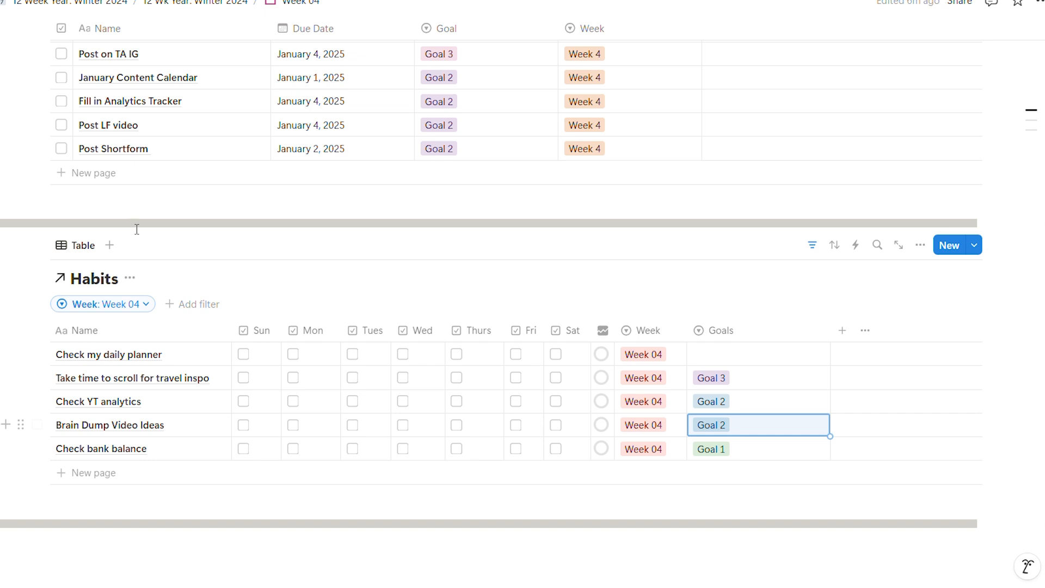
click(68, 172)
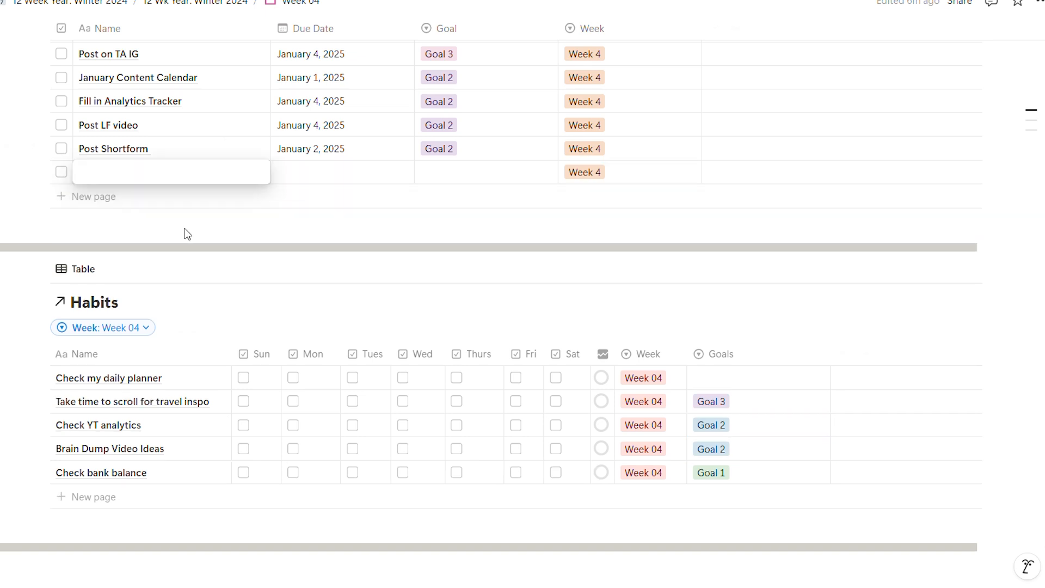
text(Transf)
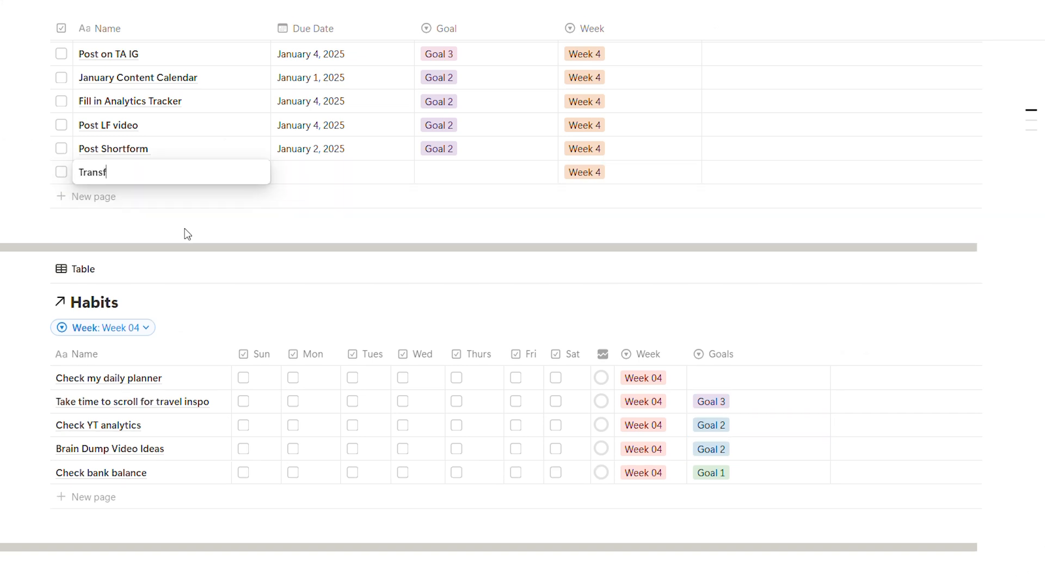
text(er funs)
key(BackSpace)
key(BackSpace)
text(ds to savings)
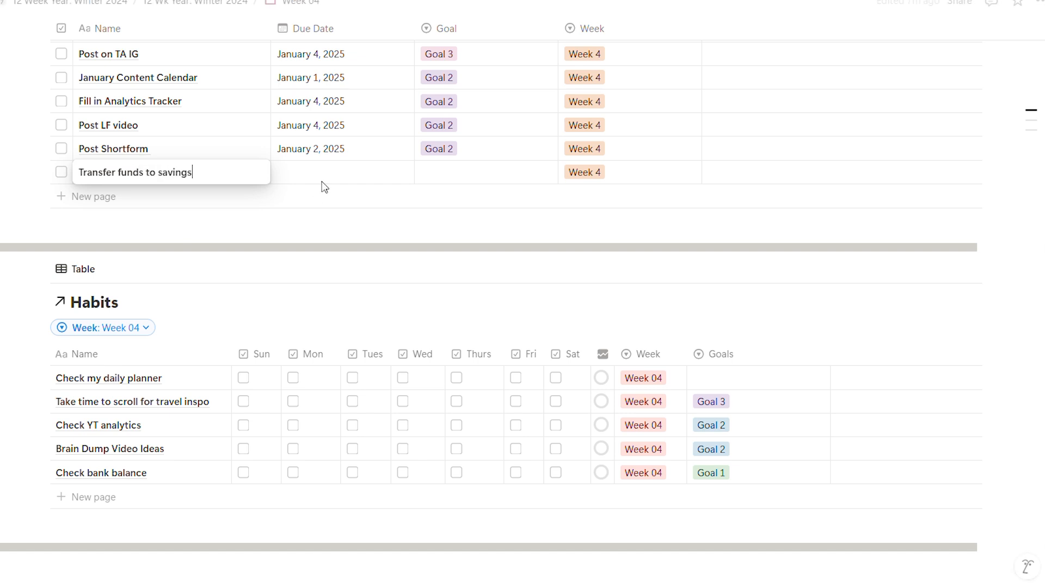
- Set "Transfer funds to savings" due on December 31, 2024 and link it to Goal 1
click(353, 180)
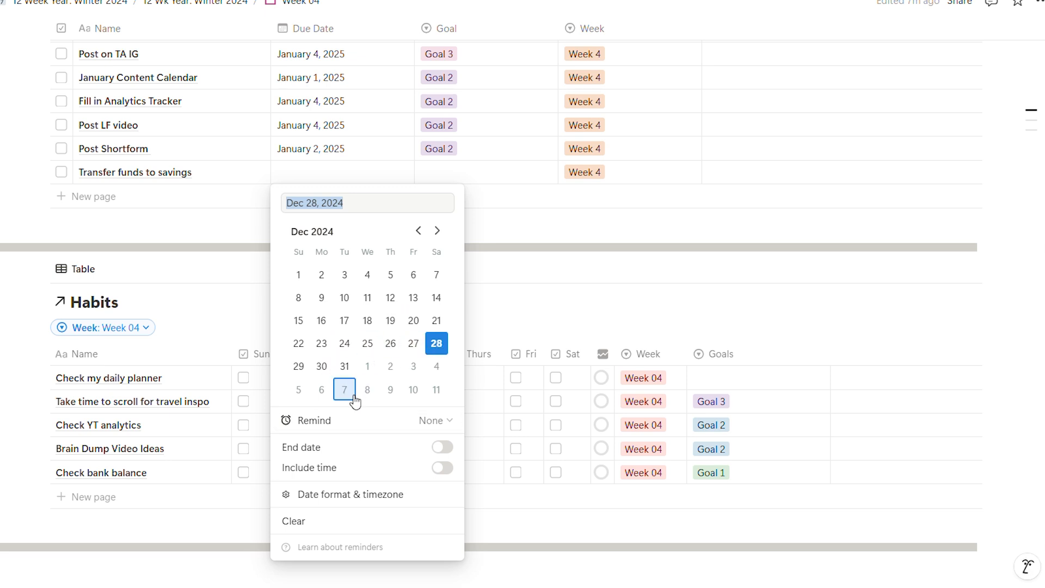
click(345, 366)
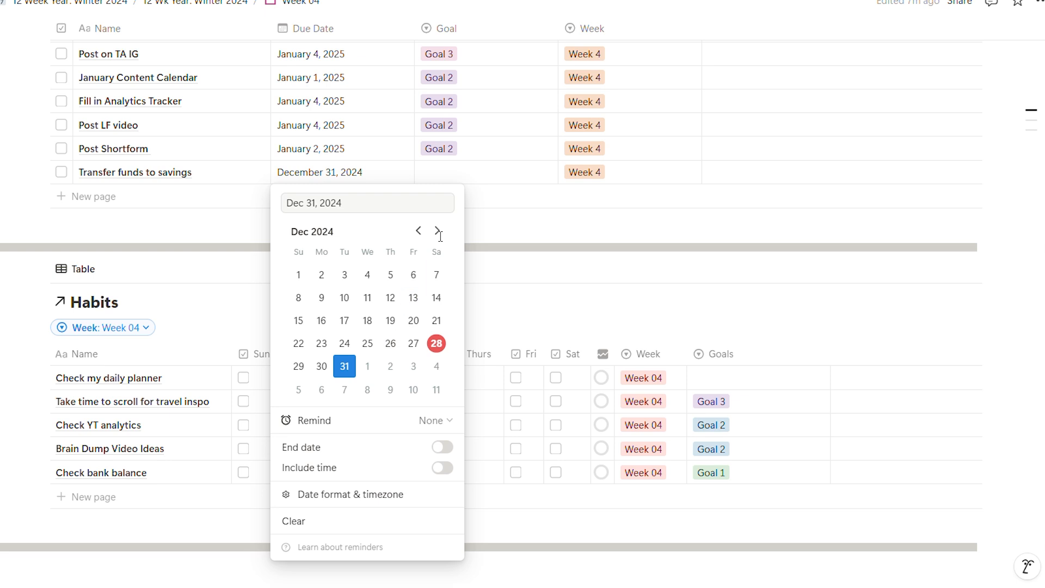
click(504, 186)
click(505, 181)
click(501, 259)
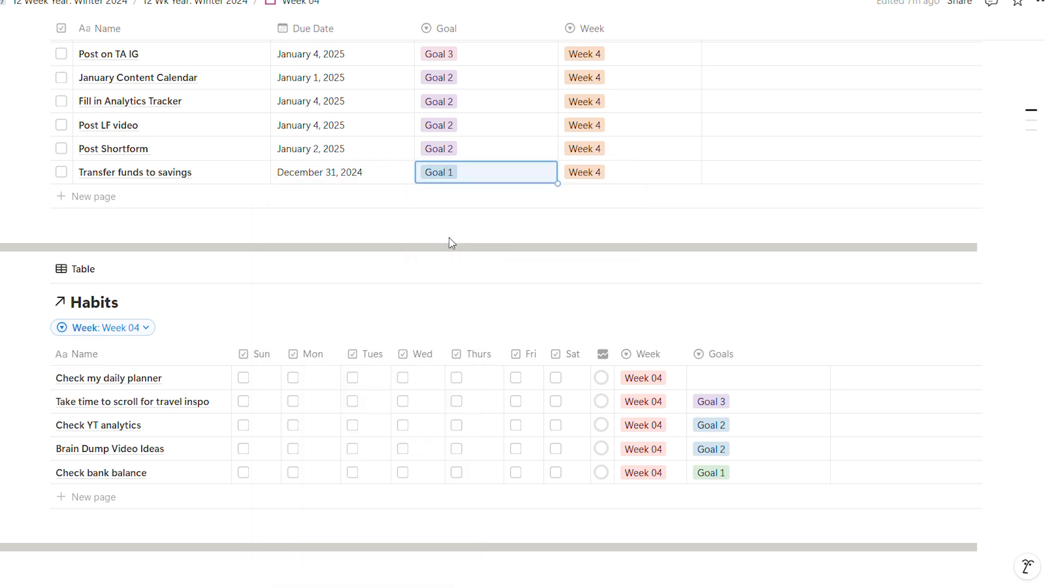
- Add a weekly task named "Set Money milestones for Jan", correcting the spelling of "milestones"
click(130, 197)
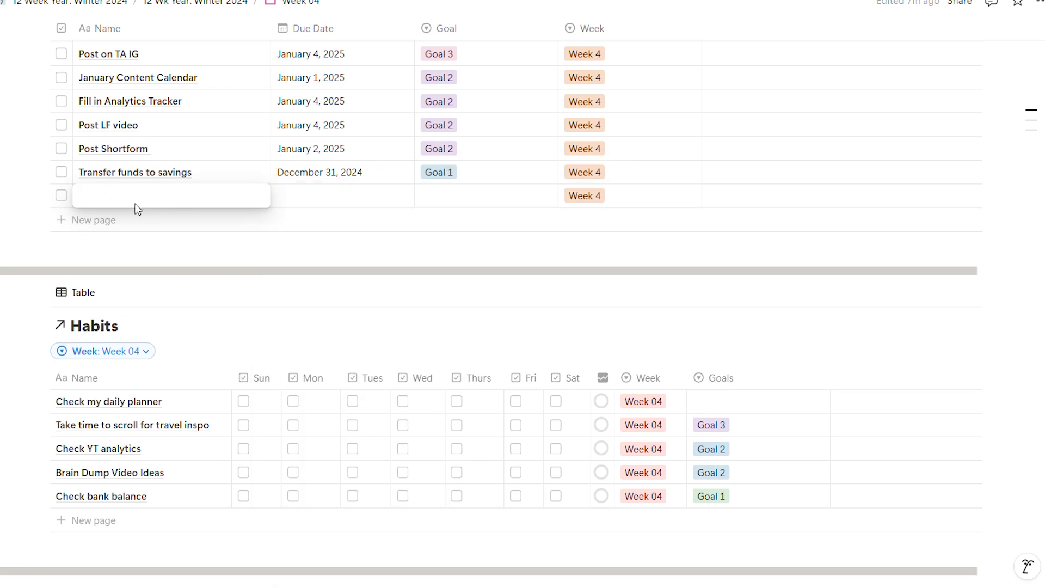
text(Set Money milsetones for Jan)
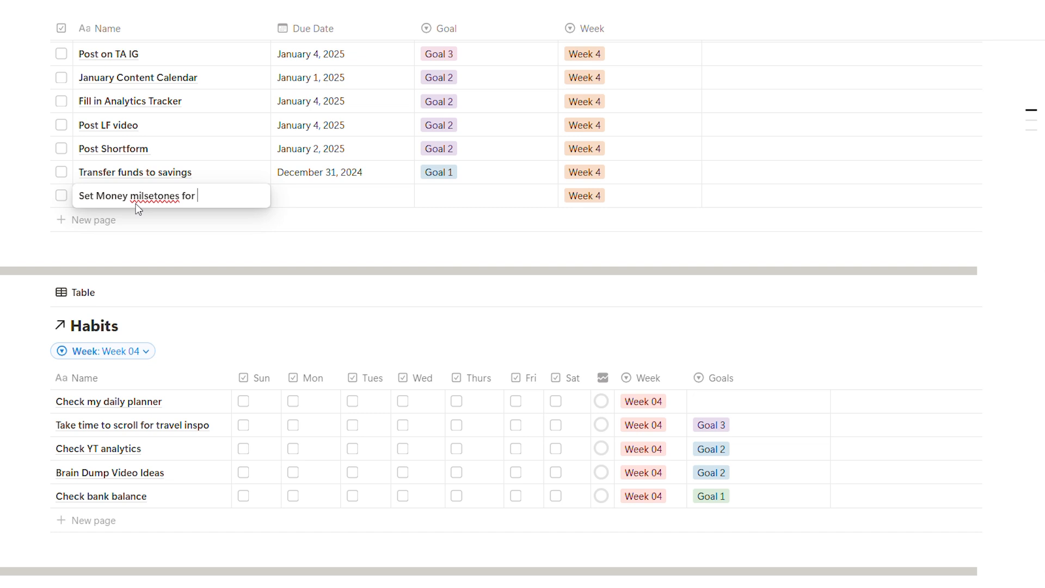
right_click(170, 196)
click(260, 215)
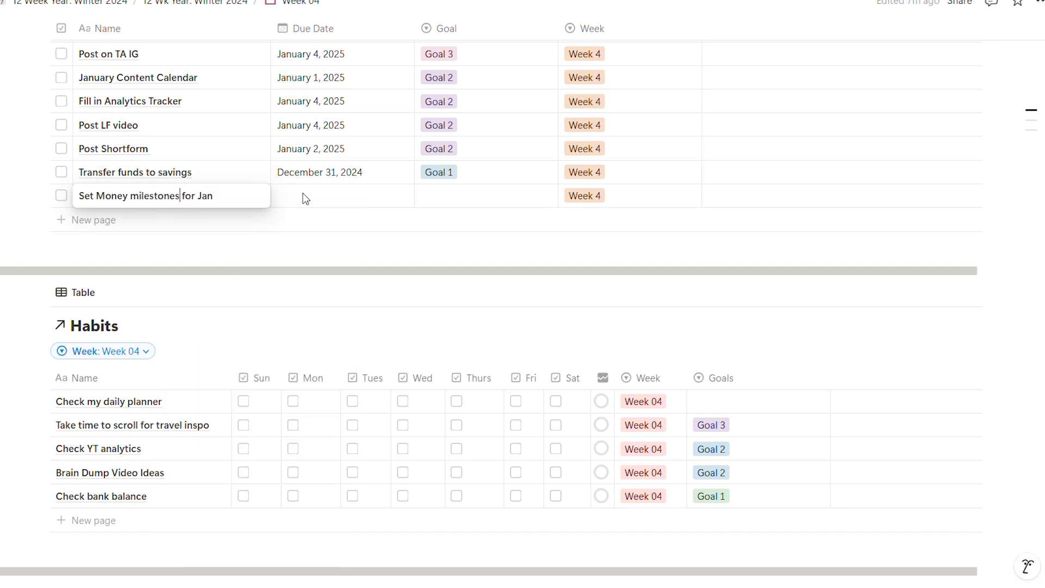
- Set "Set Money milestones for Jan" due on December 31, 2024 and link it to Goal 1
click(312, 196)
click(346, 390)
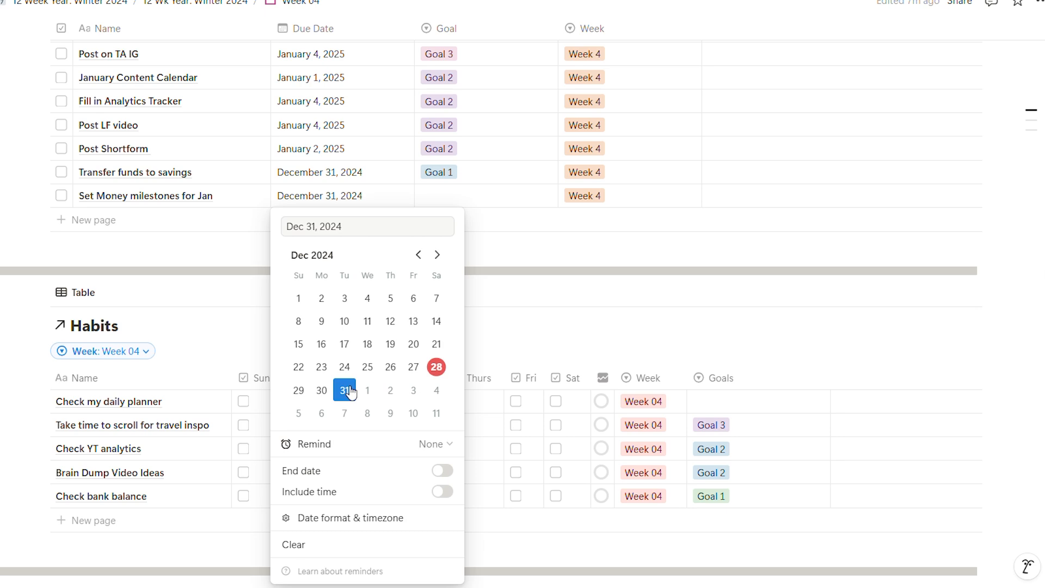
click(507, 196)
click(504, 194)
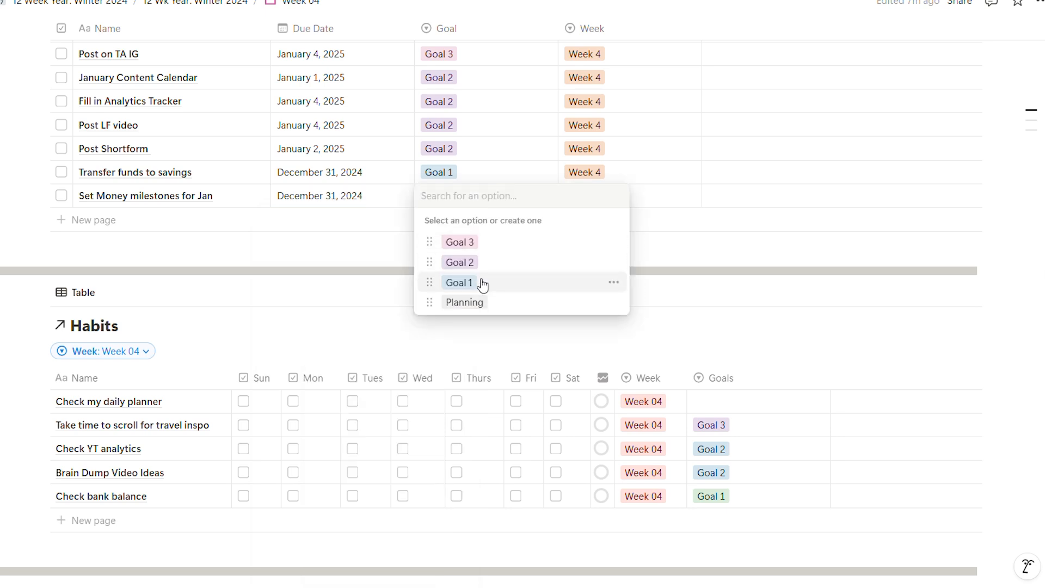
click(482, 282)
- Check the week's three planned tasks and add a weekly task named "Get cash"
scroll(234, 316, up, 10)
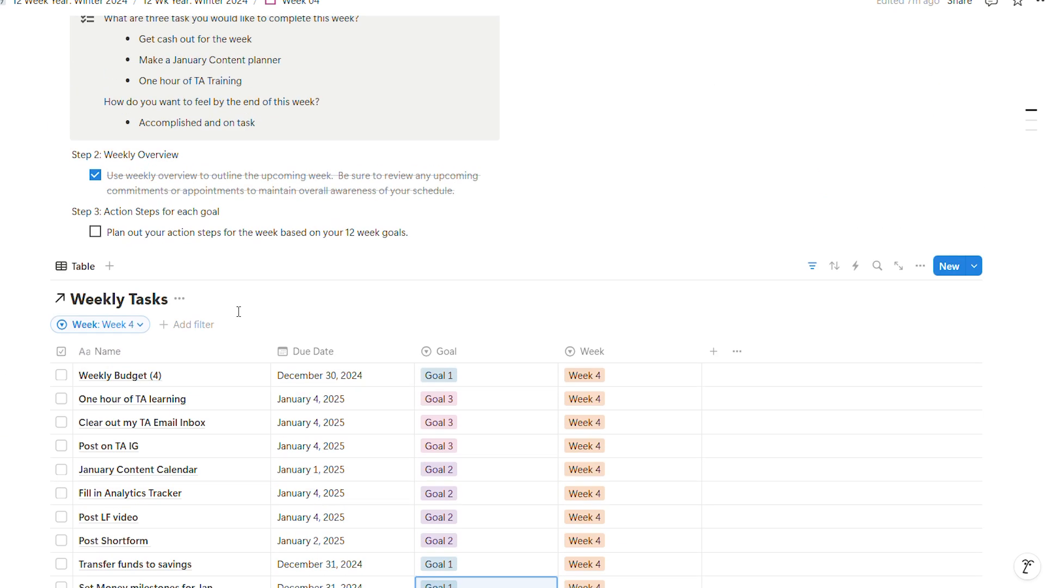
scroll(238, 311, up, 2)
scroll(239, 312, down, 1)
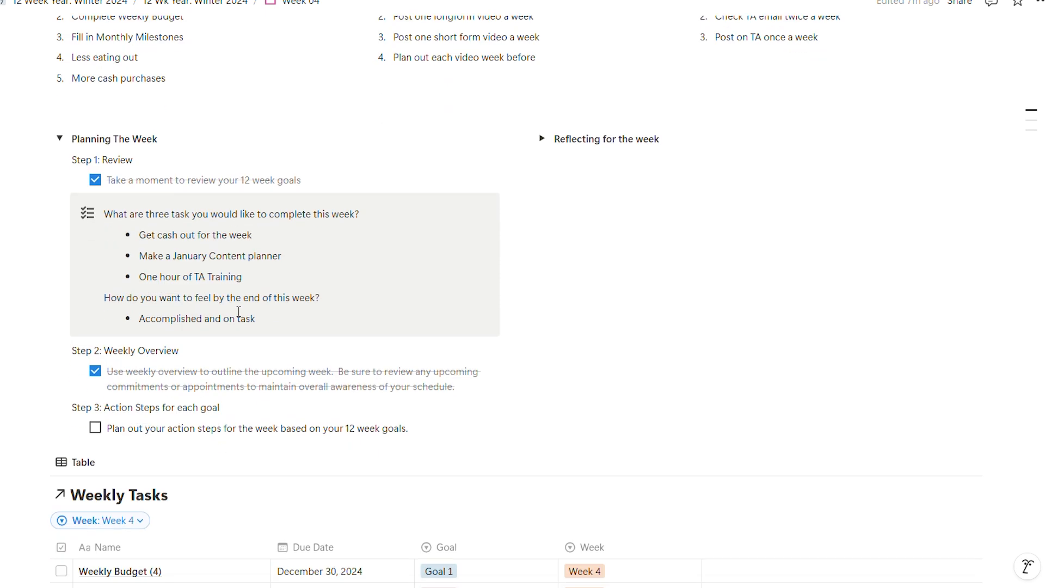
scroll(238, 311, down, 6)
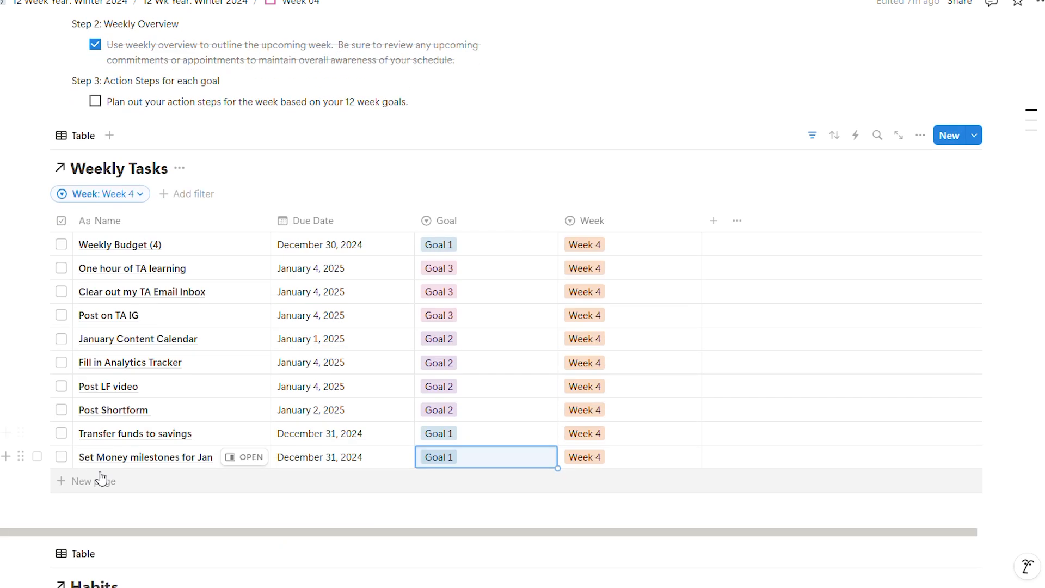
click(101, 478)
text(Get)
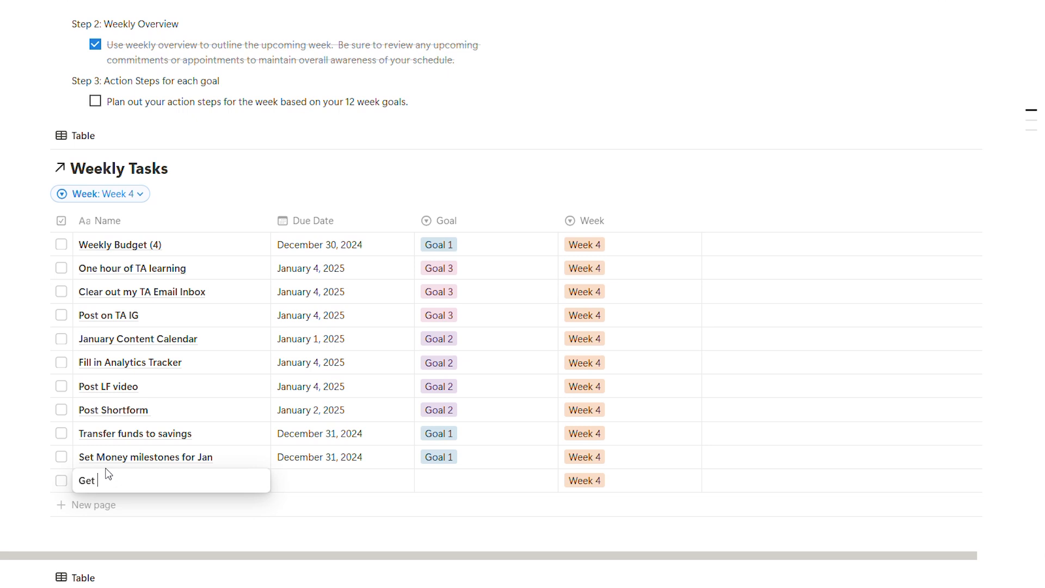
text( cash)
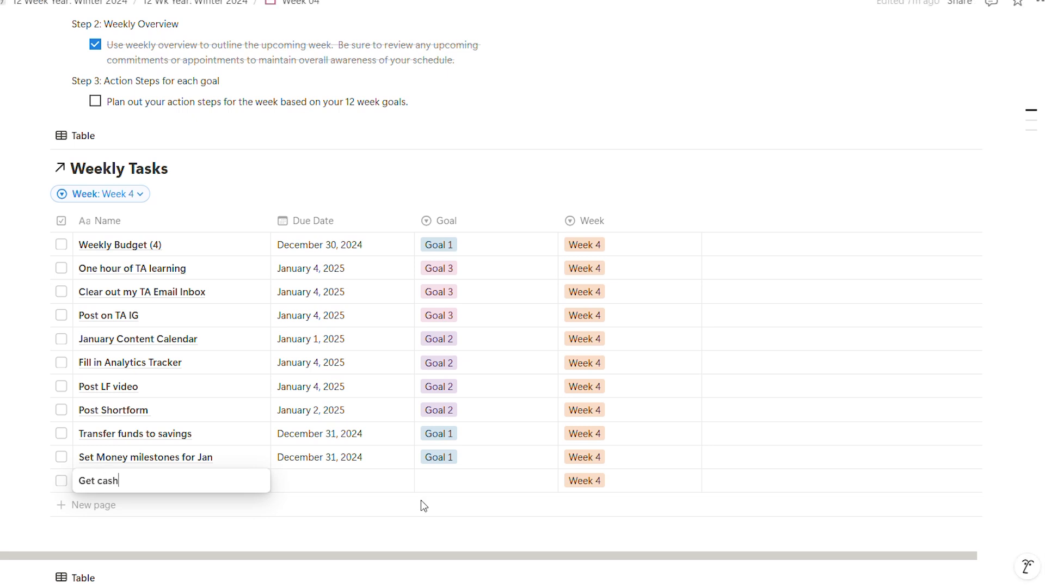
- Set the due date of the "Get cash" task to December 30, 2024
click(370, 489)
click(367, 487)
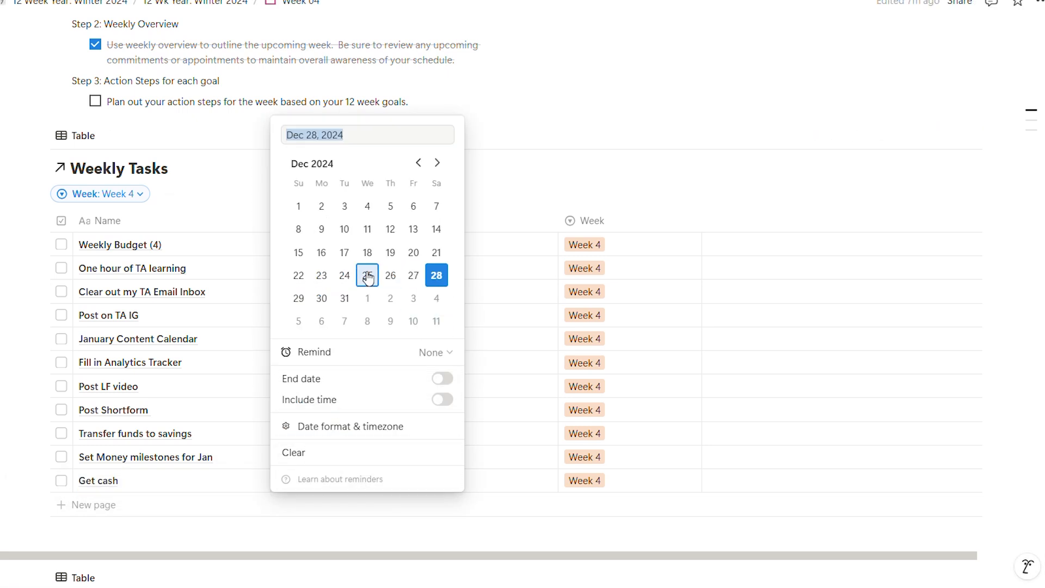
click(322, 298)
click(497, 501)
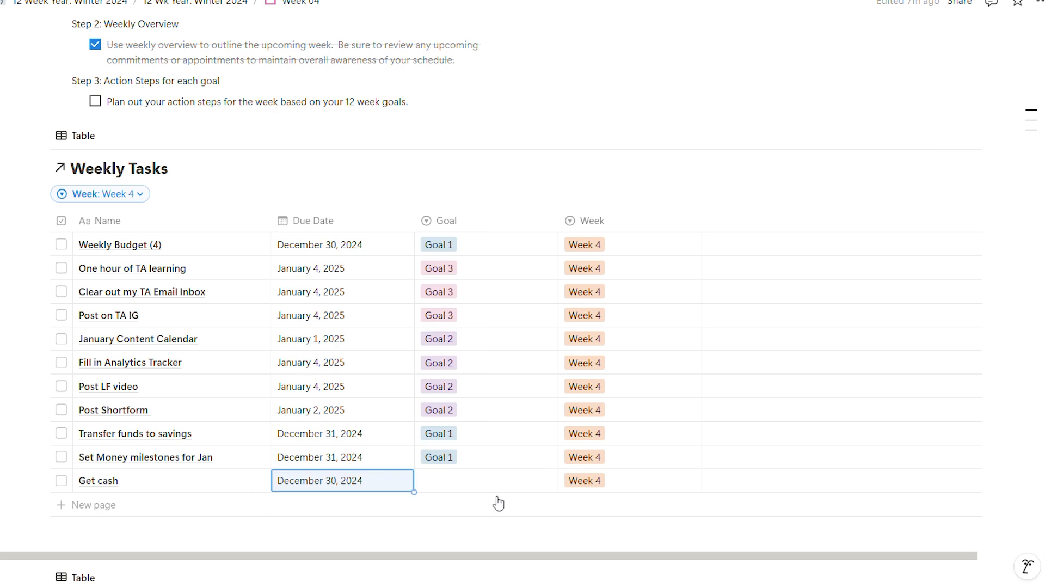
click(443, 483)
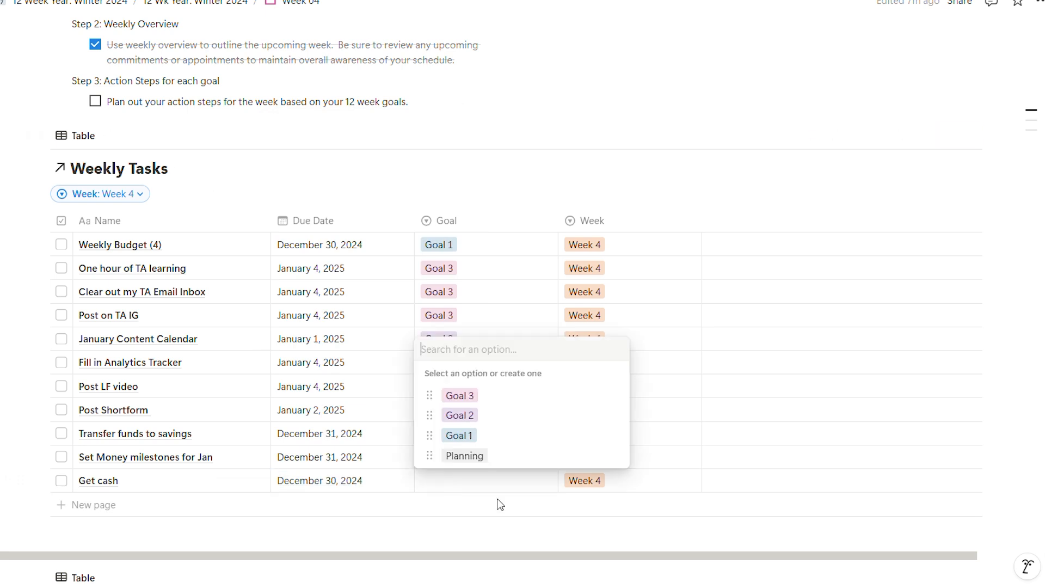
- Set "Get cash" due on December 31, 2024 and link it to Goal 1
click(333, 485)
click(357, 483)
click(344, 299)
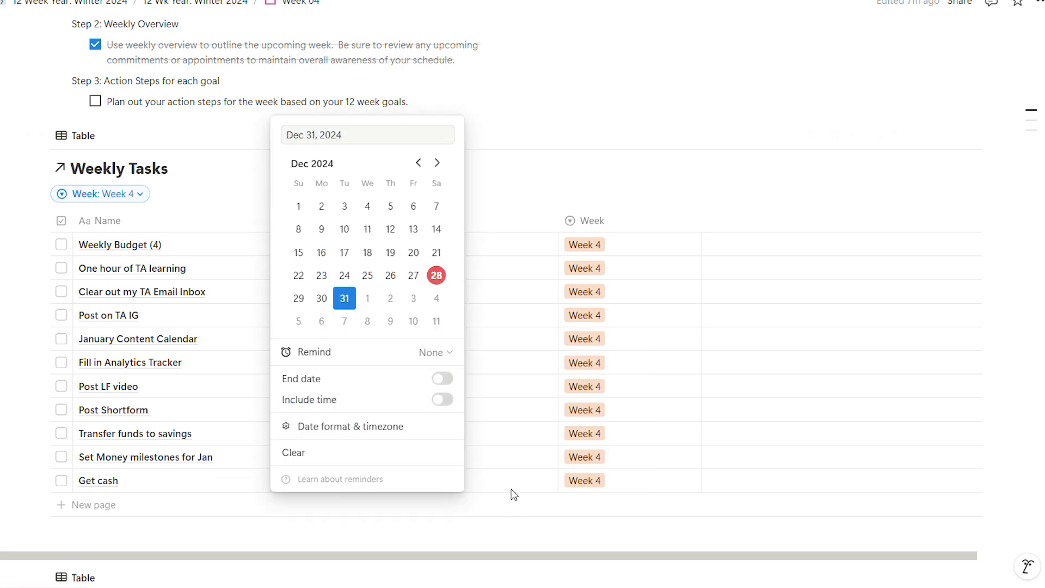
click(511, 494)
click(457, 479)
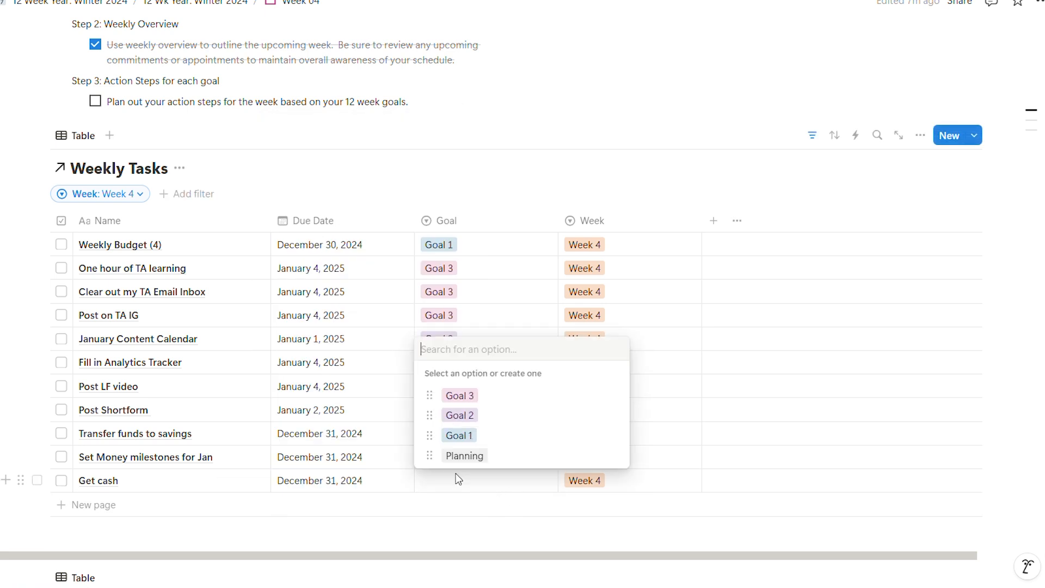
click(470, 435)
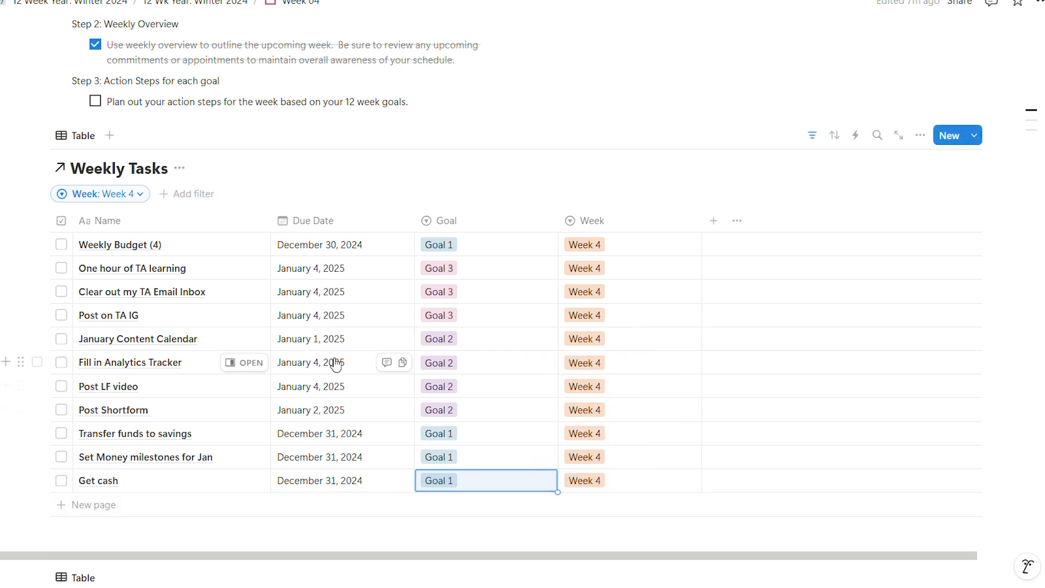
scroll(335, 366, down, 4)
scroll(660, 369, down, 4)
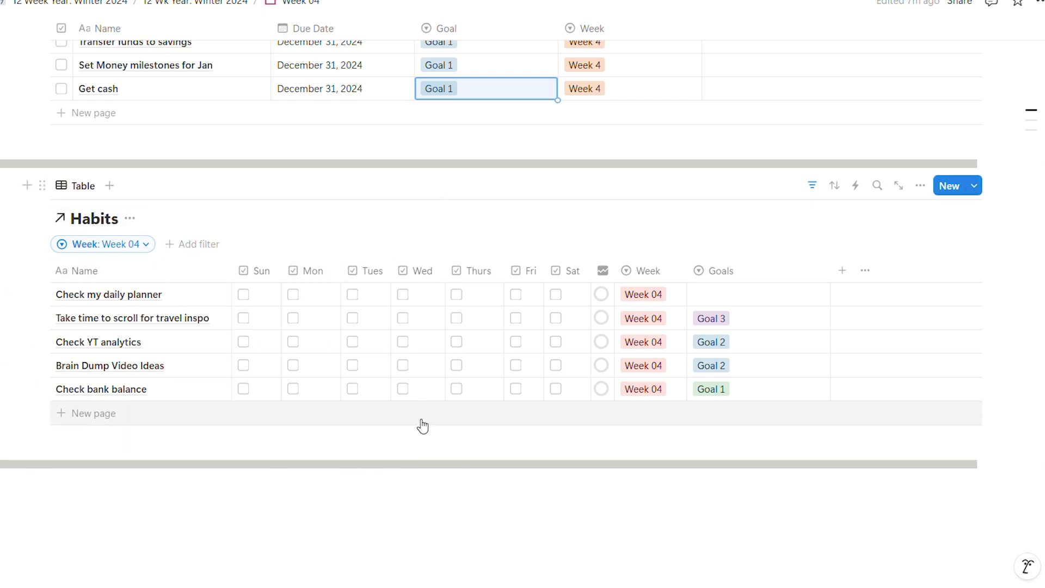
scroll(253, 422, up, 5)
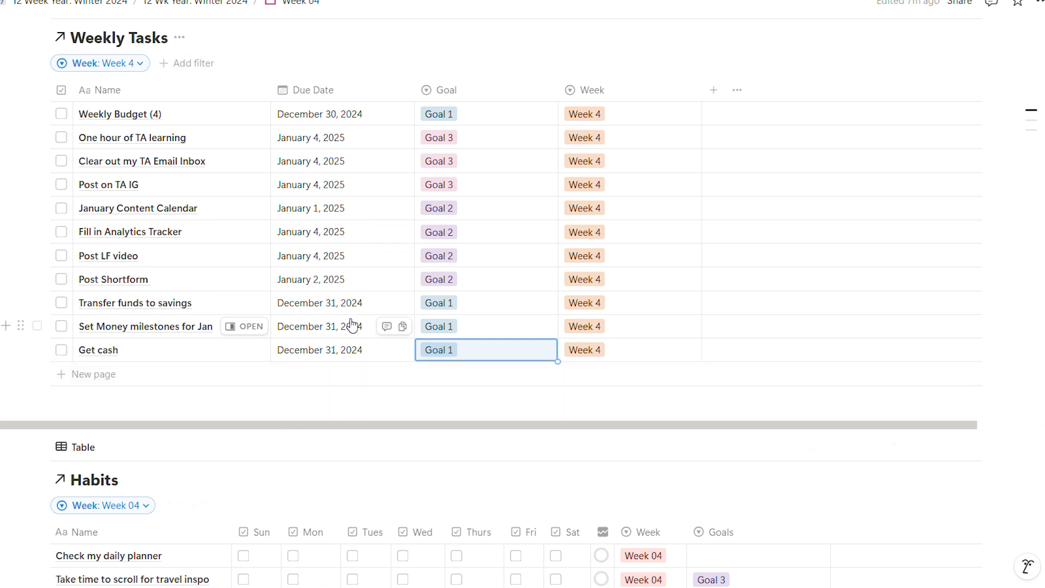
- Check off the Step 3 item about planning the week's action steps and expand the "Reflecting for the week" section
scroll(483, 490, down, 3)
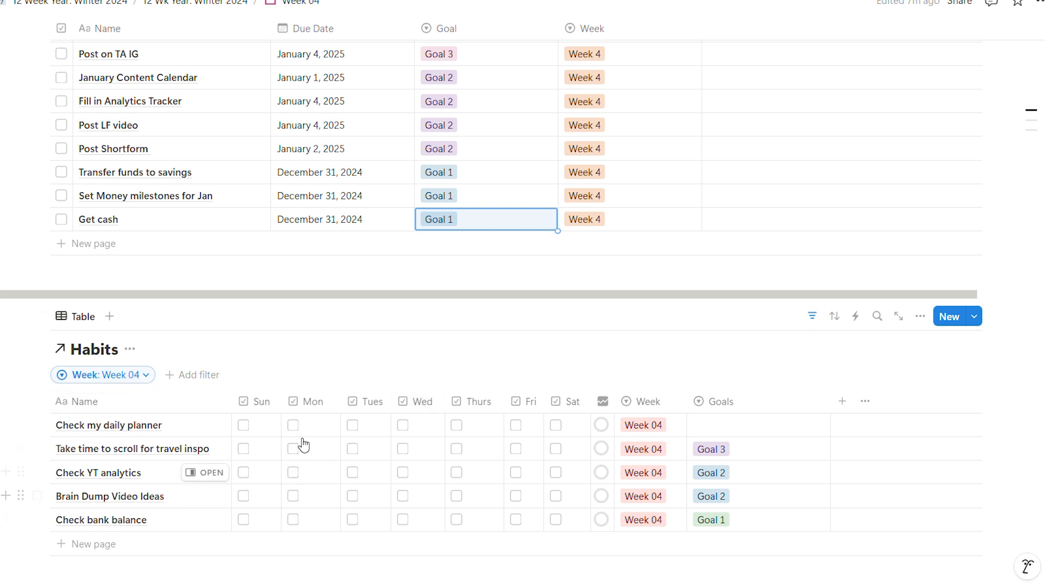
scroll(316, 456, up, 15)
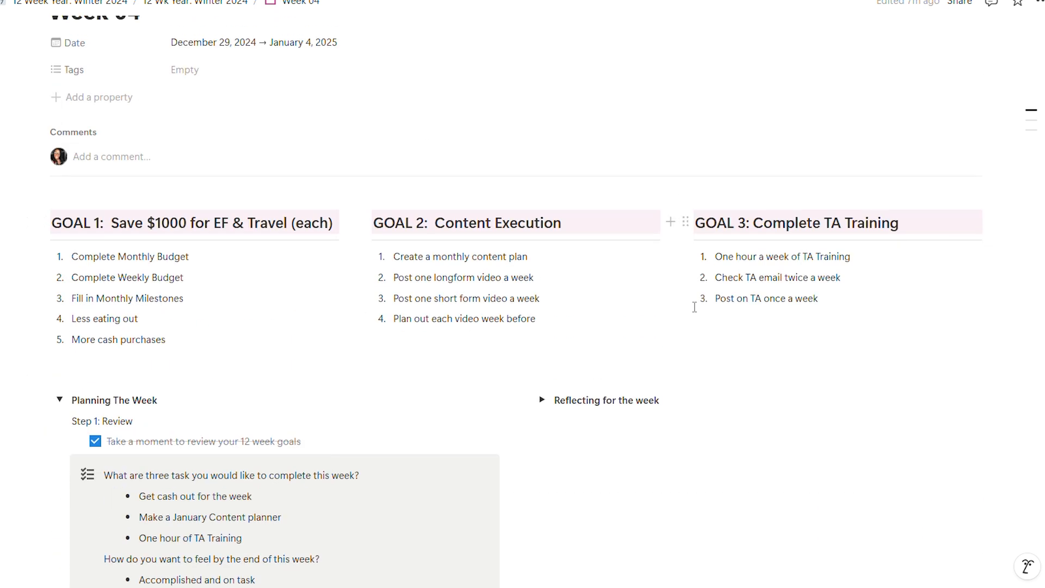
scroll(413, 397, down, 3)
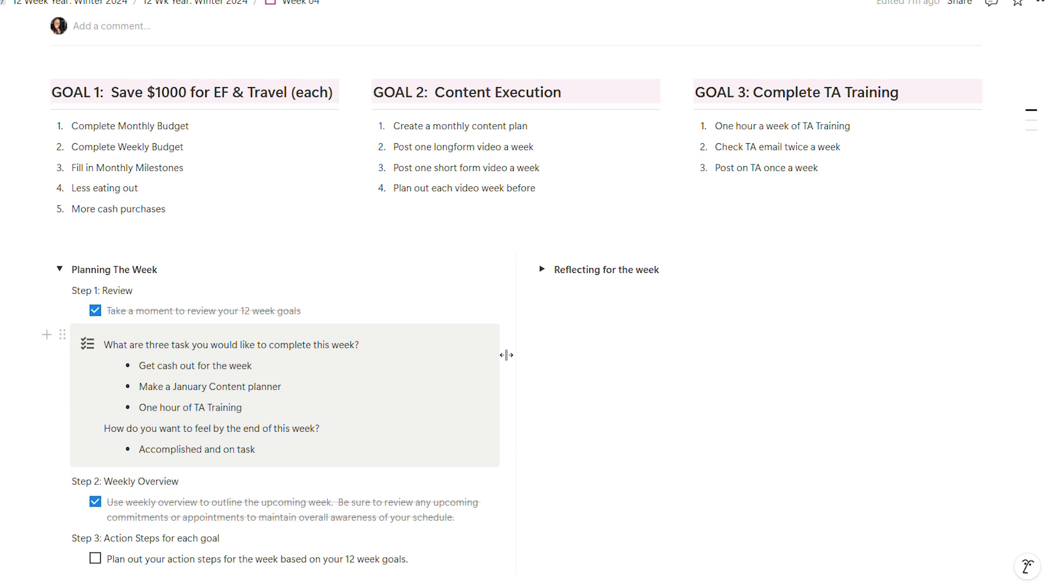
scroll(110, 414, down, 3)
click(96, 428)
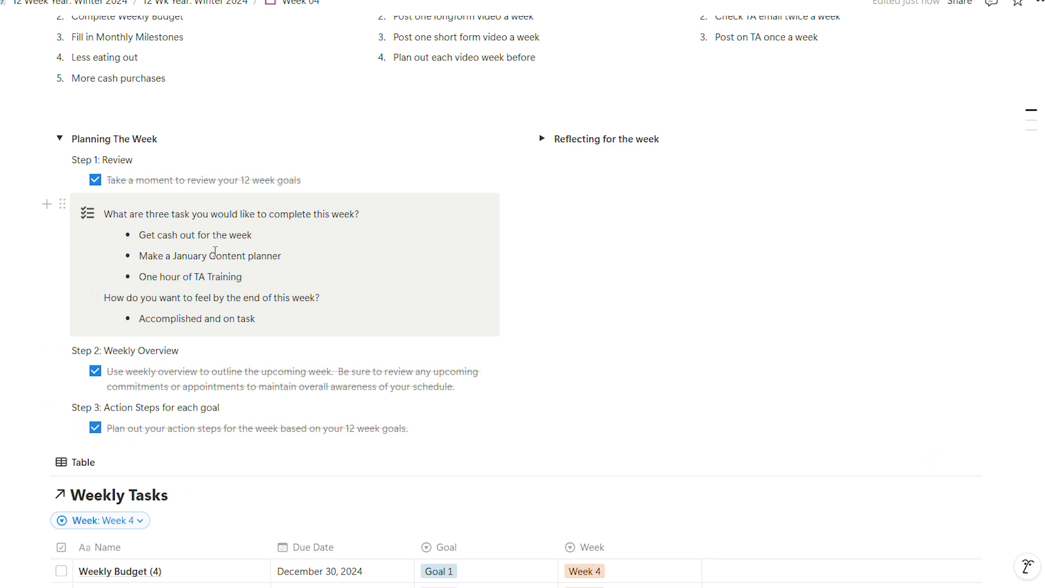
click(541, 139)
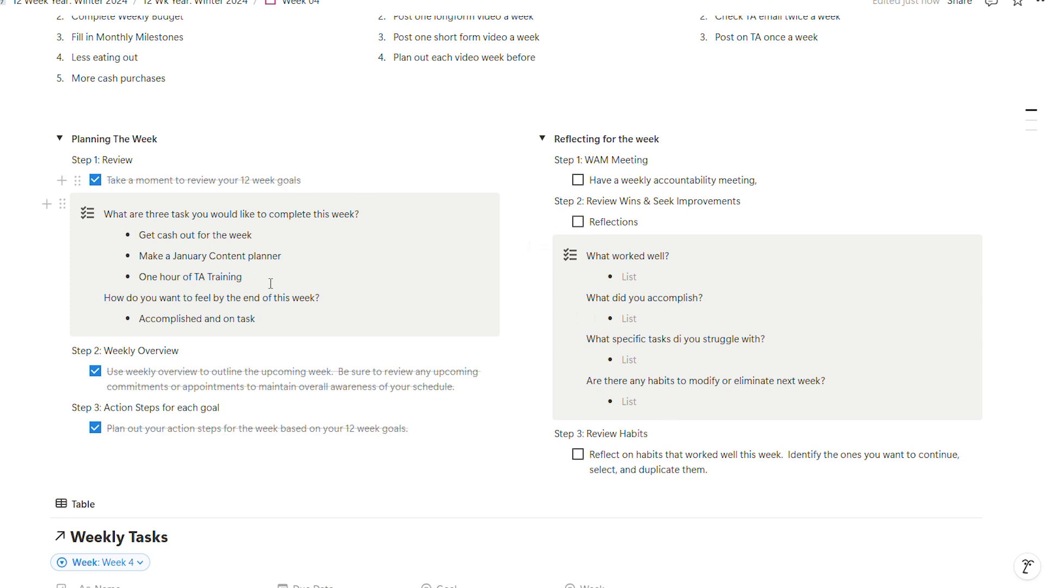
- Add a Week 04 habit named "Check notion every day" and move it directly below "Check my daily planner"
scroll(256, 271, down, 8)
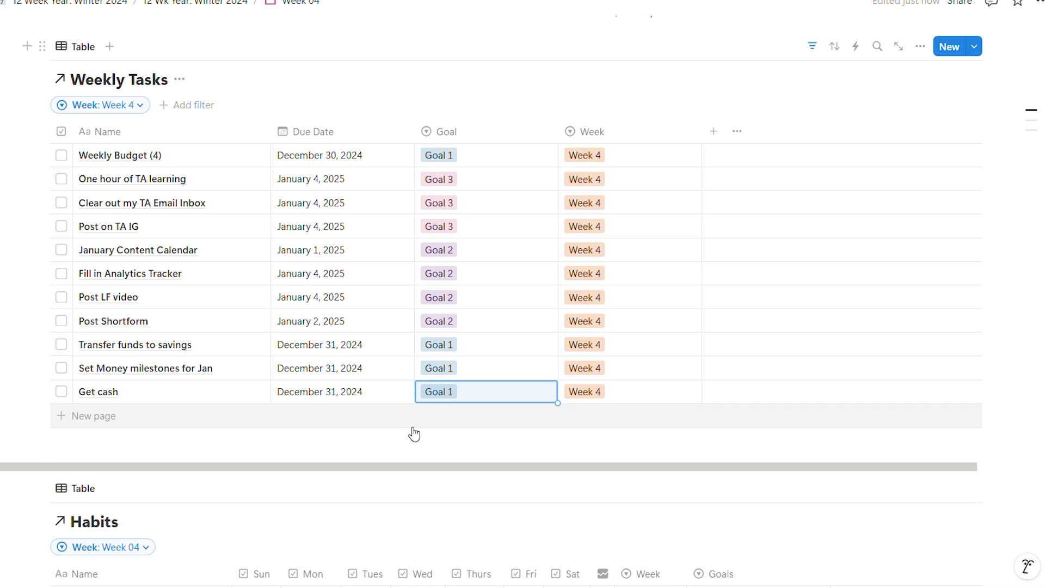
scroll(413, 434, down, 4)
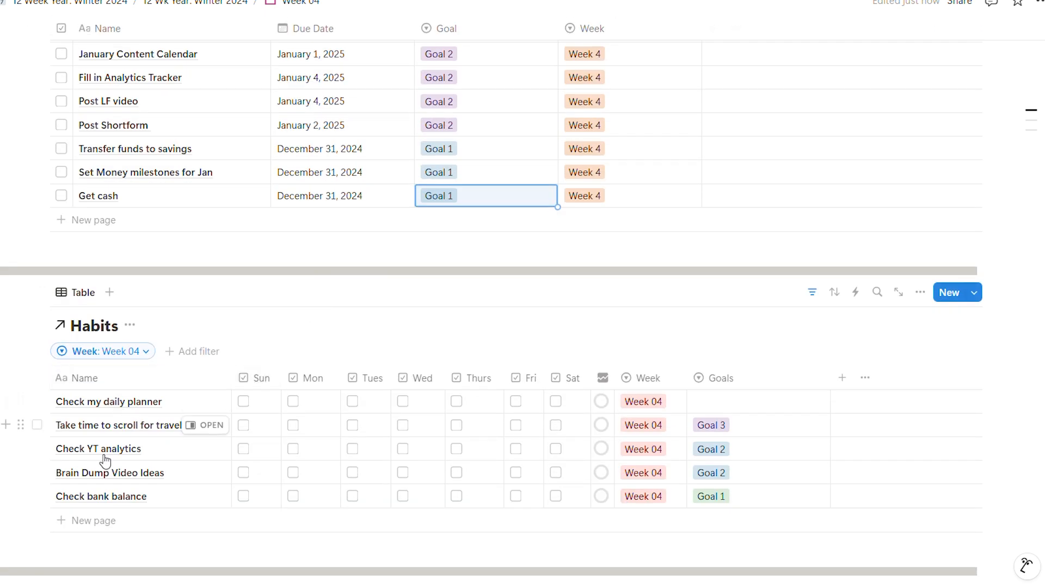
click(90, 519)
text(Check notion every day)
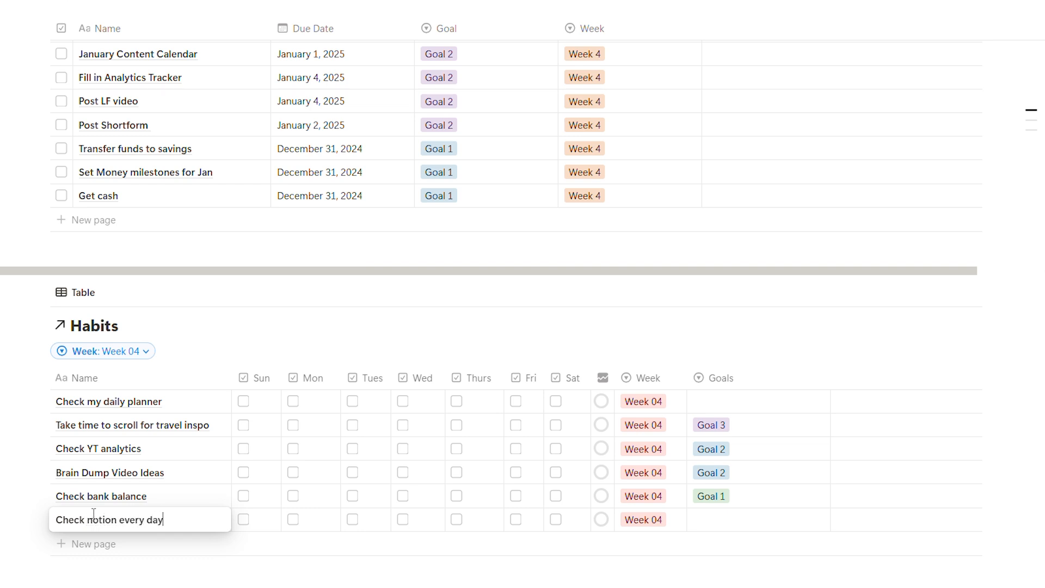
key(Escape)
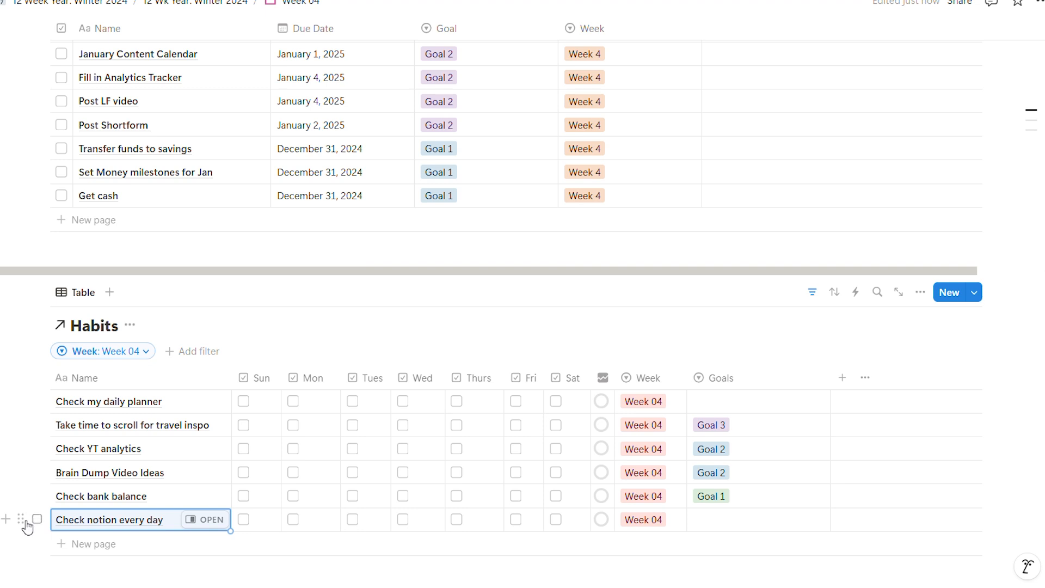
drag(21, 519, 22, 424)
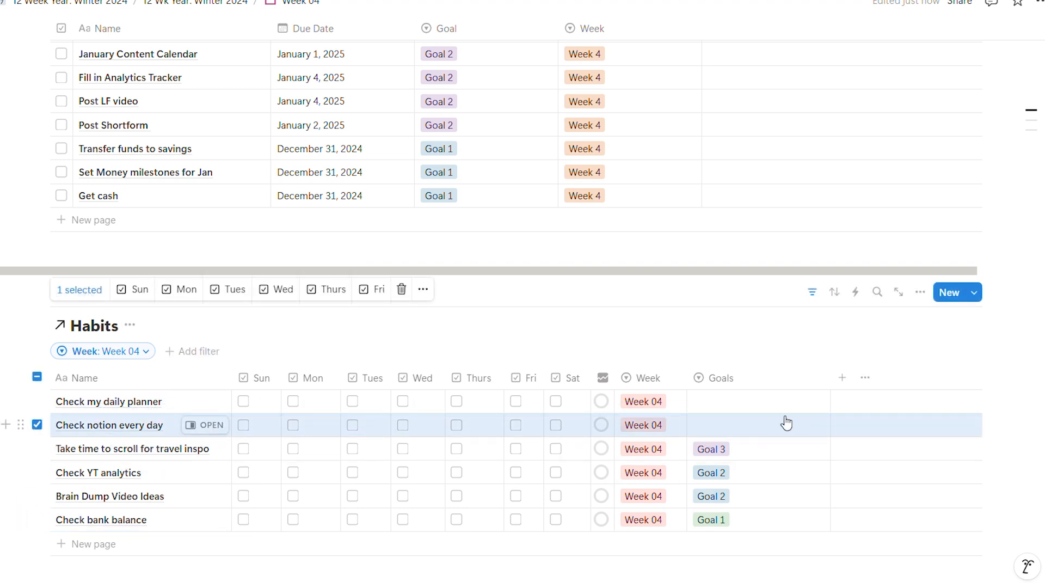
- Create a "Planning" goal option and assign it to the "Check my daily planner" and "Check notion every day" habits
click(763, 404)
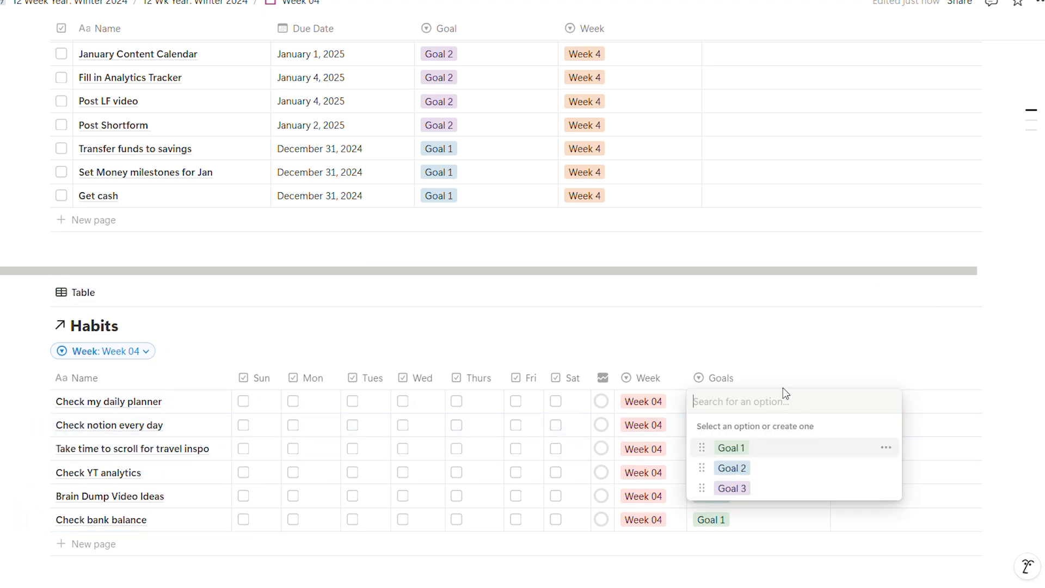
key(Escape)
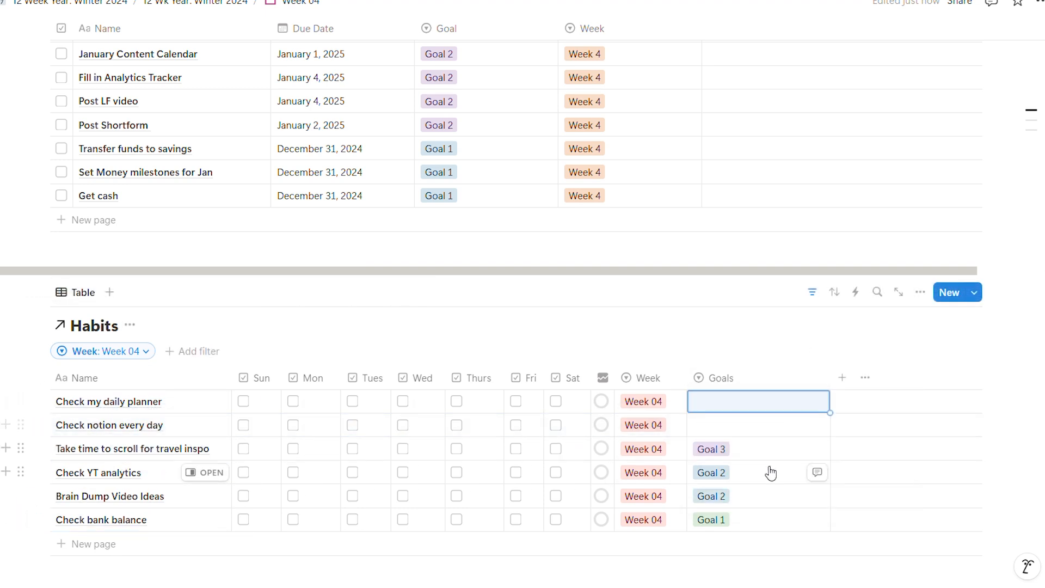
click(800, 408)
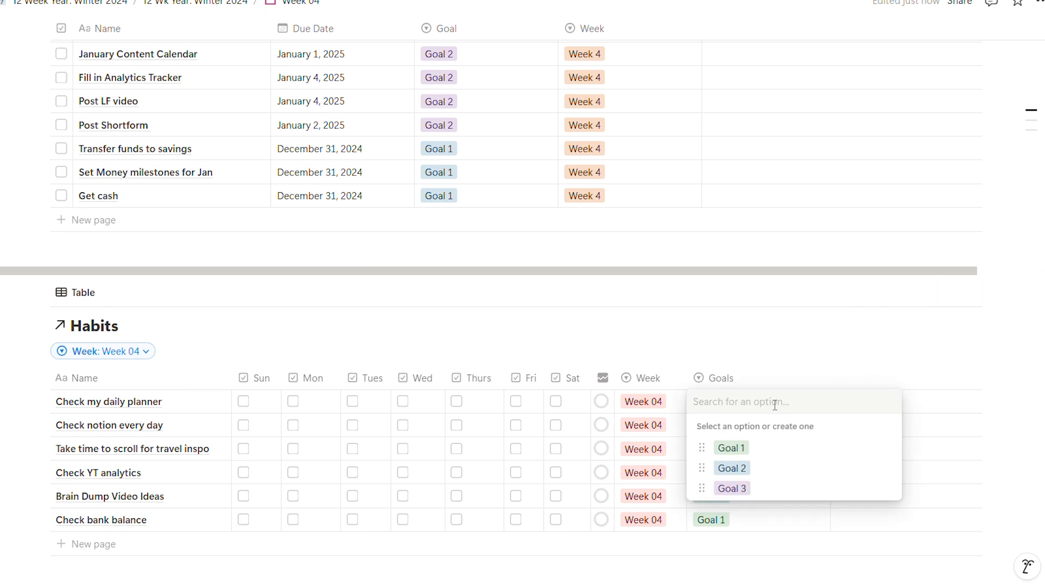
text(PLan)
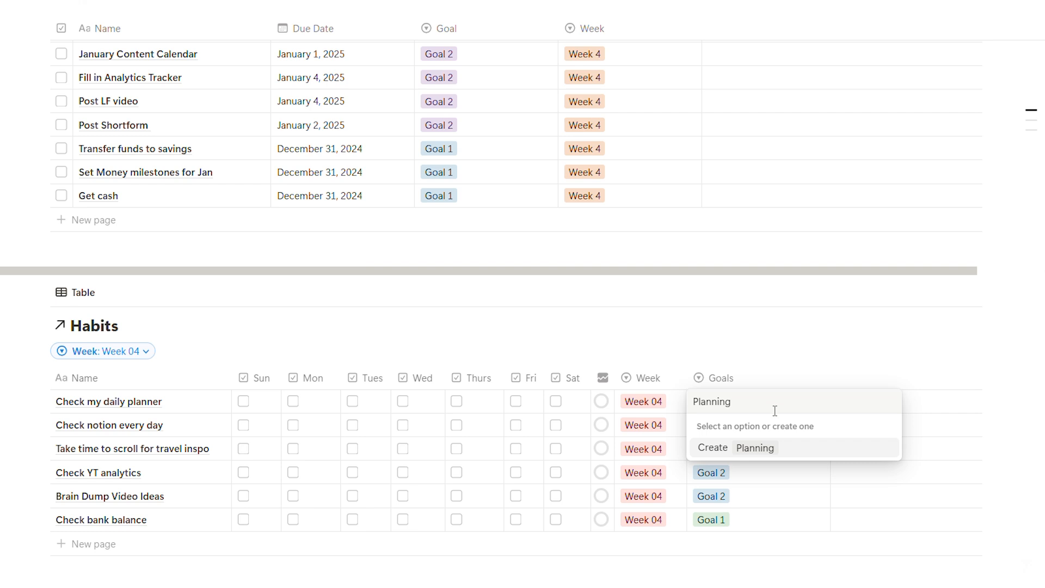
click(715, 450)
click(753, 425)
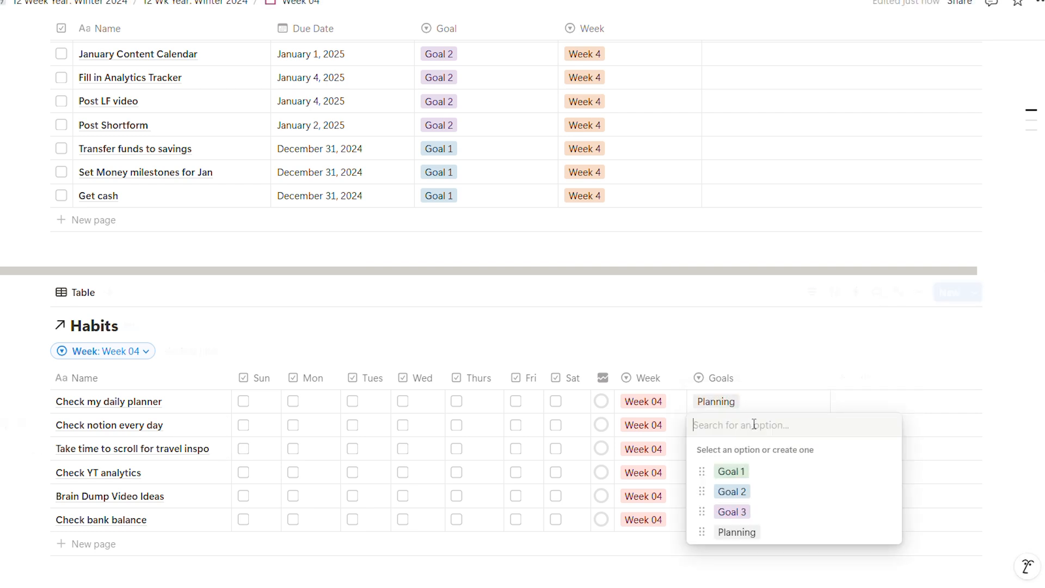
click(749, 542)
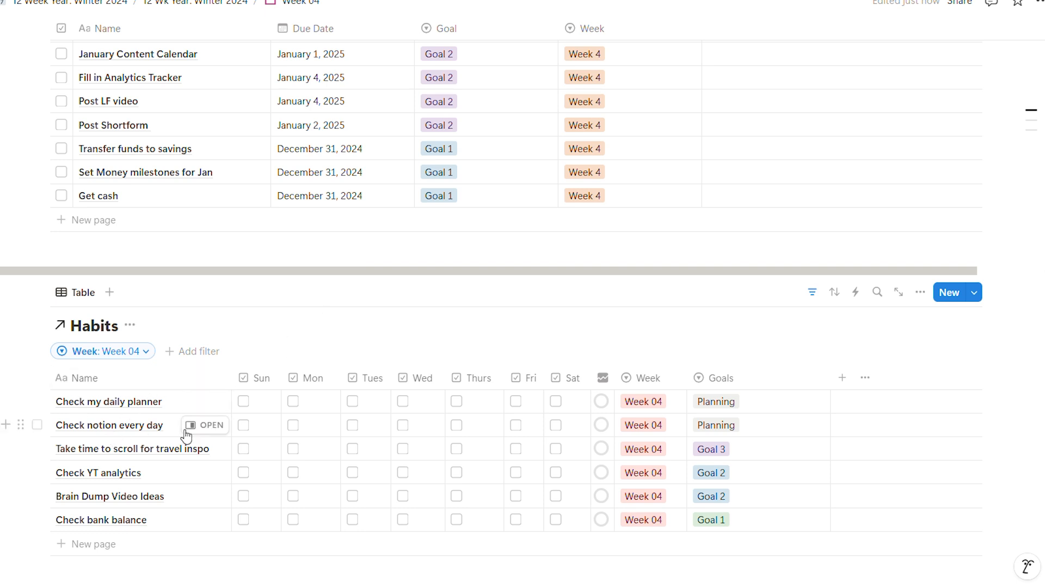
- Review the Week 04 page's goals, planning and reflection sections, and weekly tasks
scroll(526, 452, up, 5)
scroll(527, 456, up, 7)
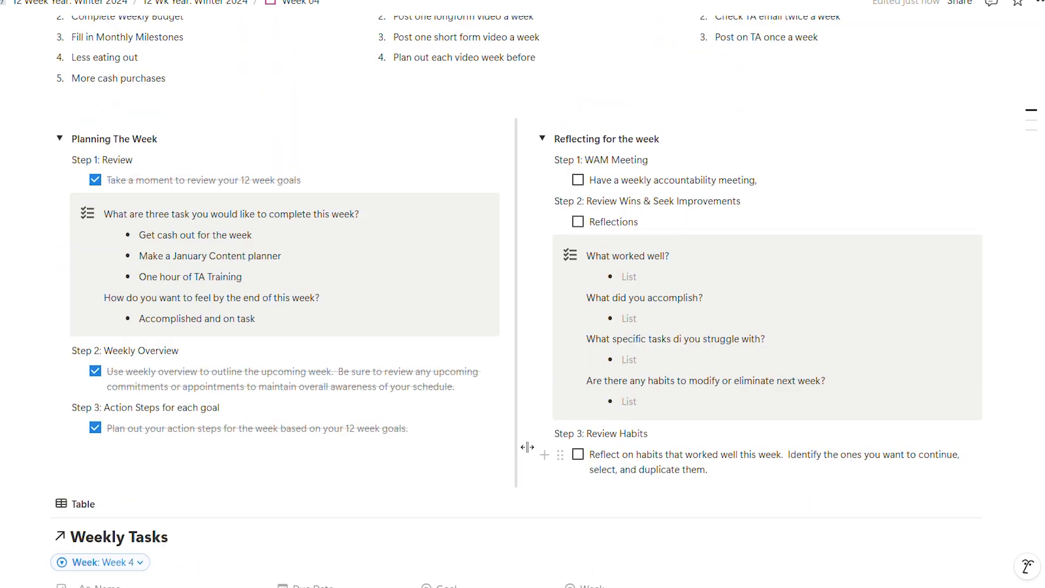
scroll(526, 446, up, 6)
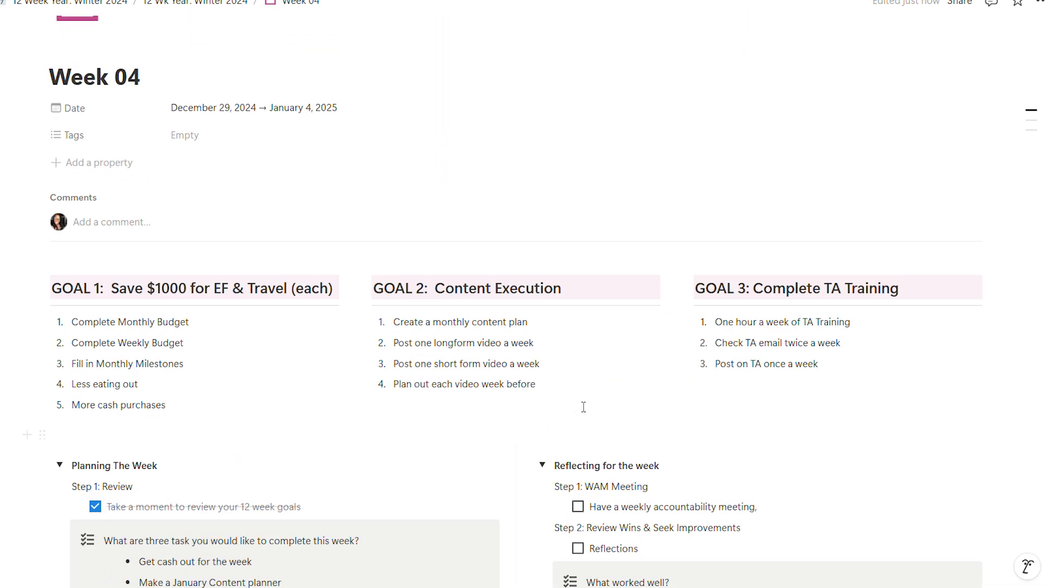
scroll(336, 310, down, 6)
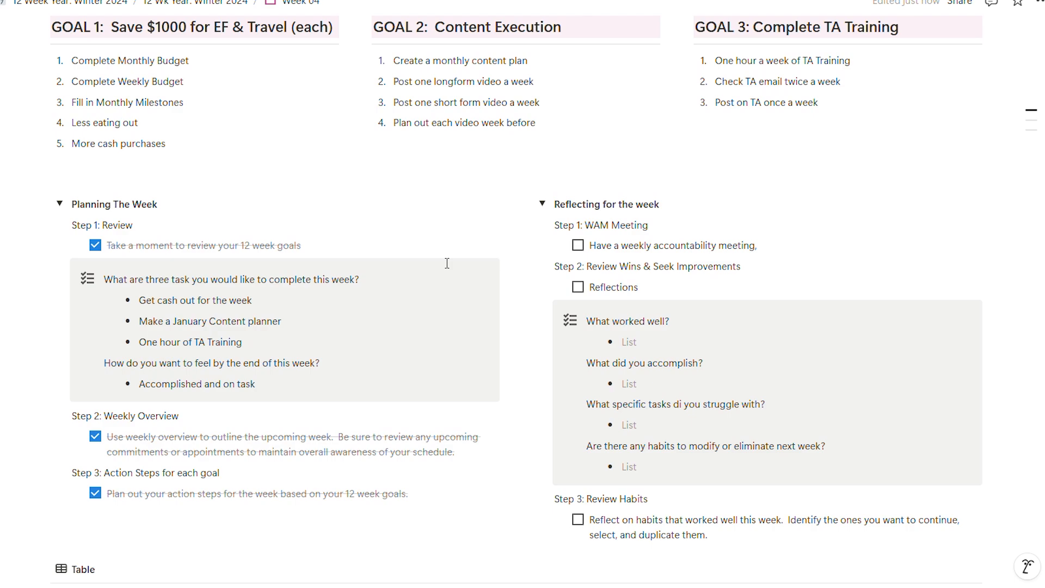
scroll(401, 364, down, 7)
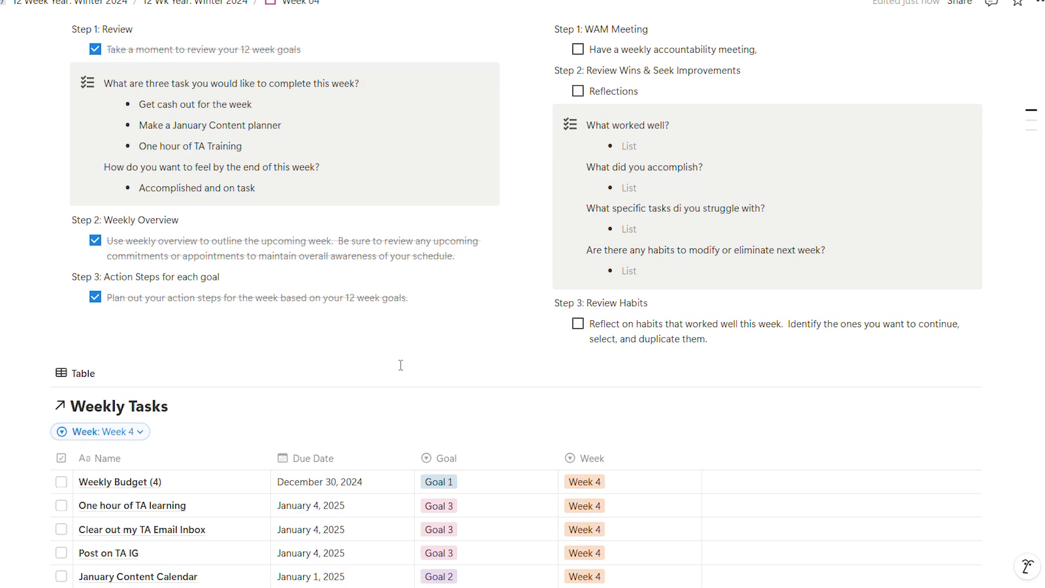
scroll(401, 371, down, 1)
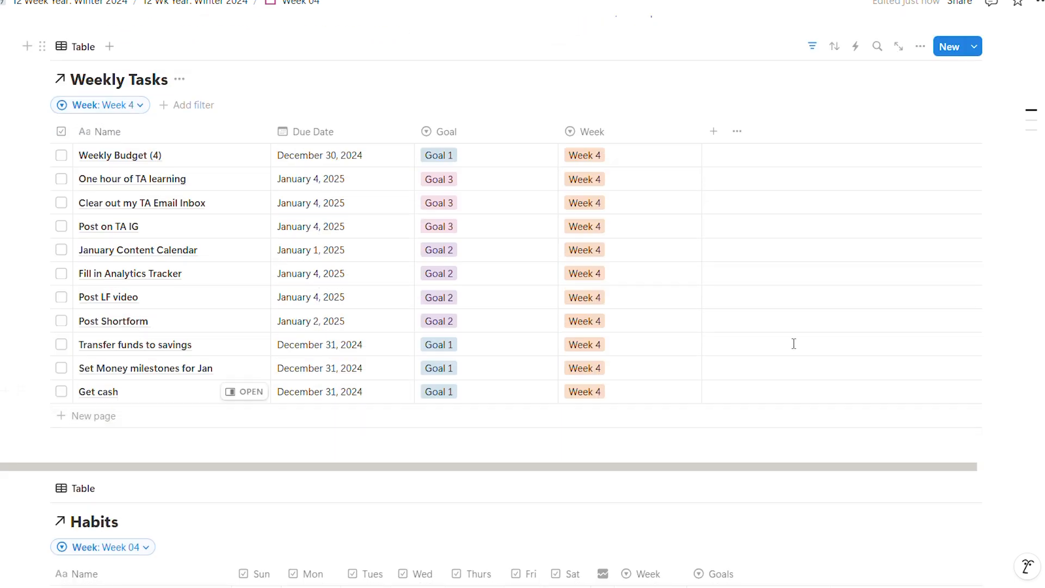
scroll(422, 417, up, 13)
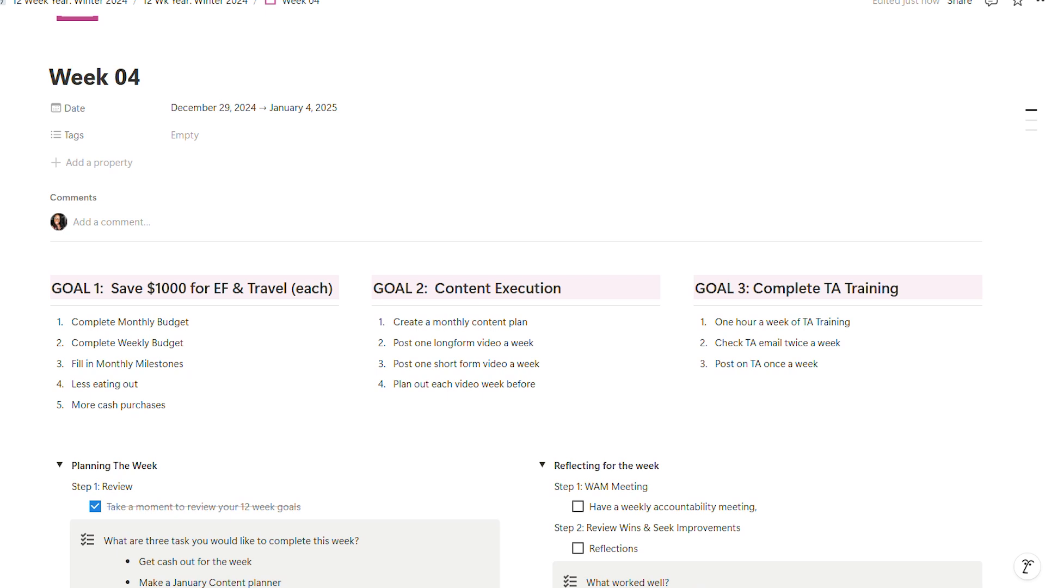
- Go back to the main "12 Week Year: Winter 2024" page and show its This Week and Habits tables
click(70, 3)
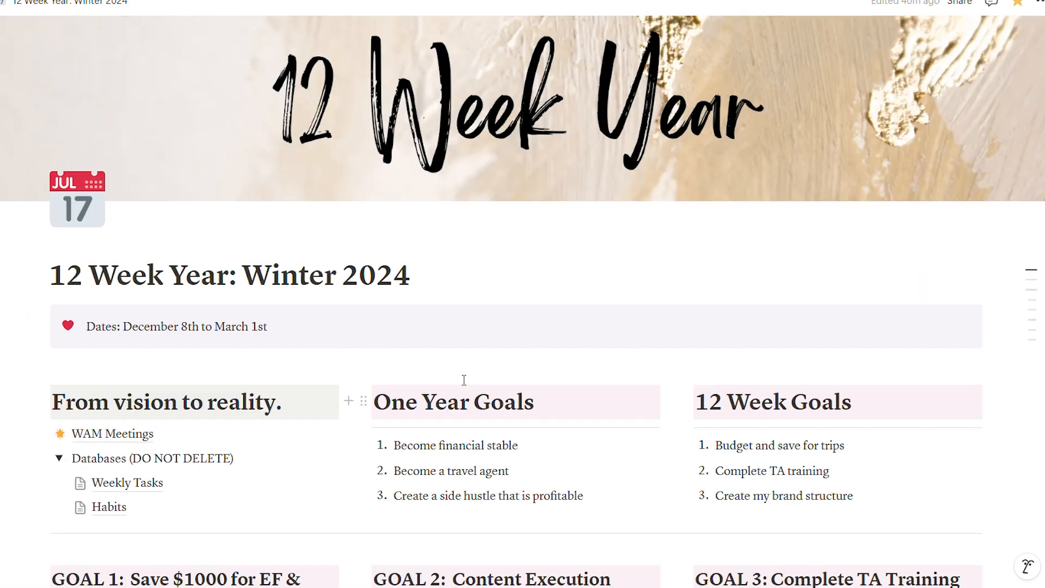
scroll(469, 381, down, 12)
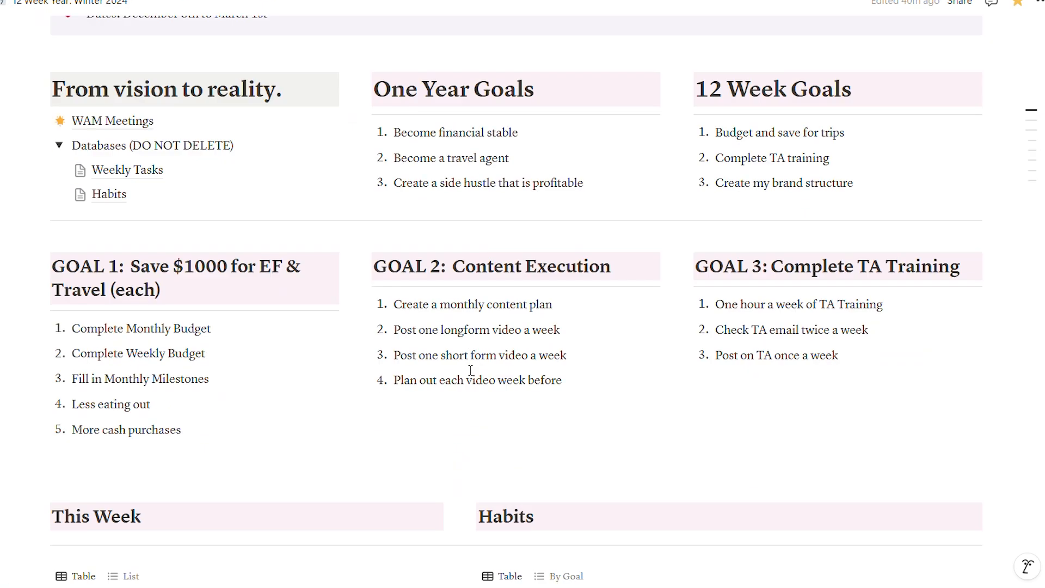
scroll(489, 414, down, 2)
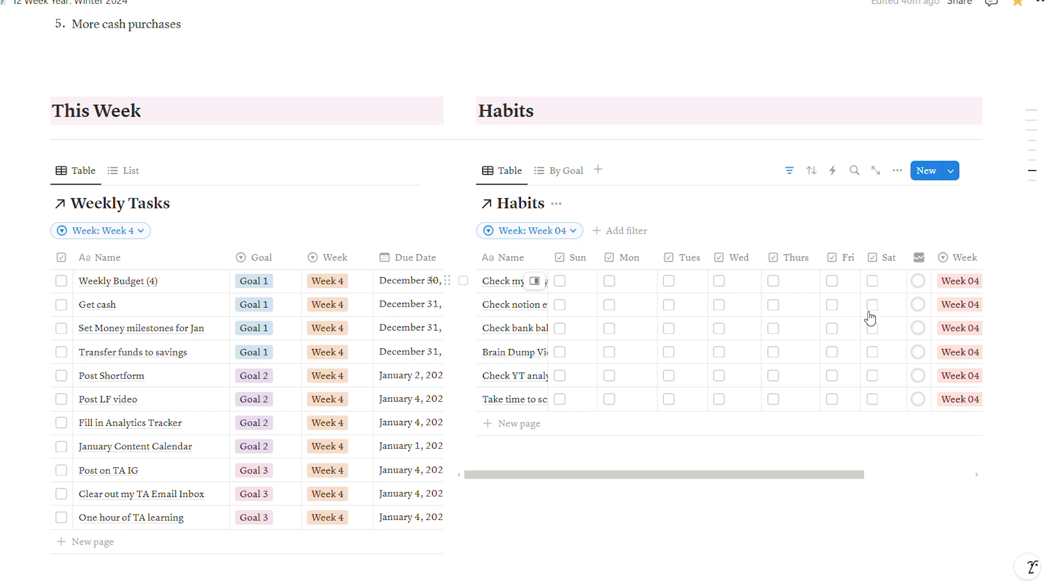
- Mark the "Weekly Budget (4)" task as done and clear the mark again
scroll(478, 373, down, 3)
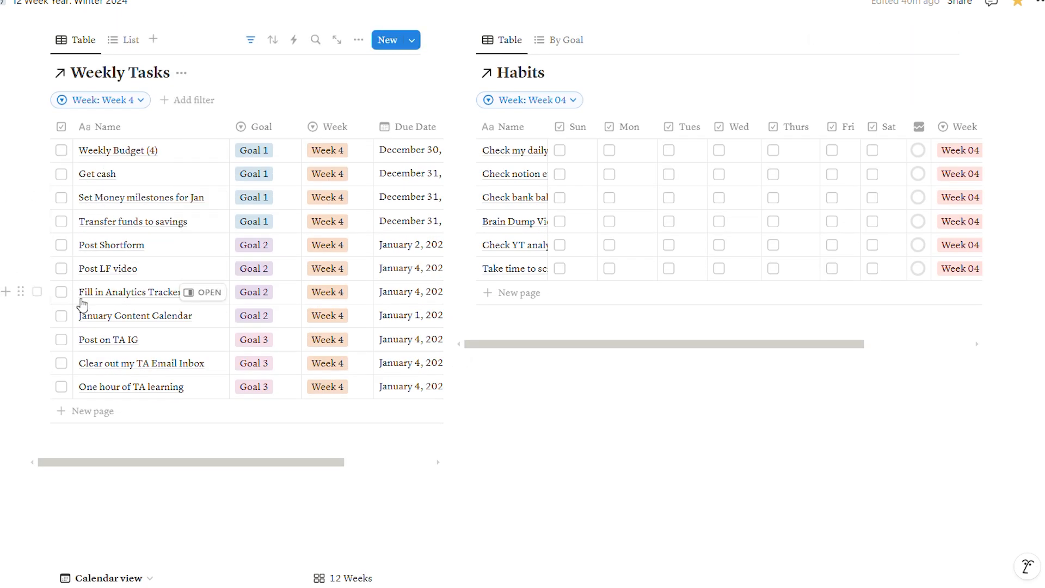
click(61, 150)
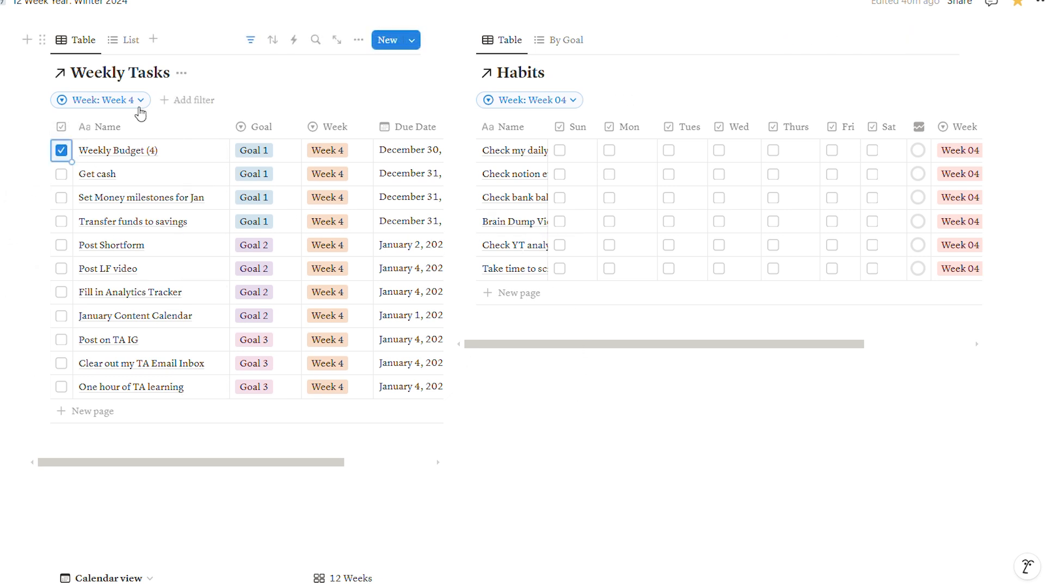
click(57, 152)
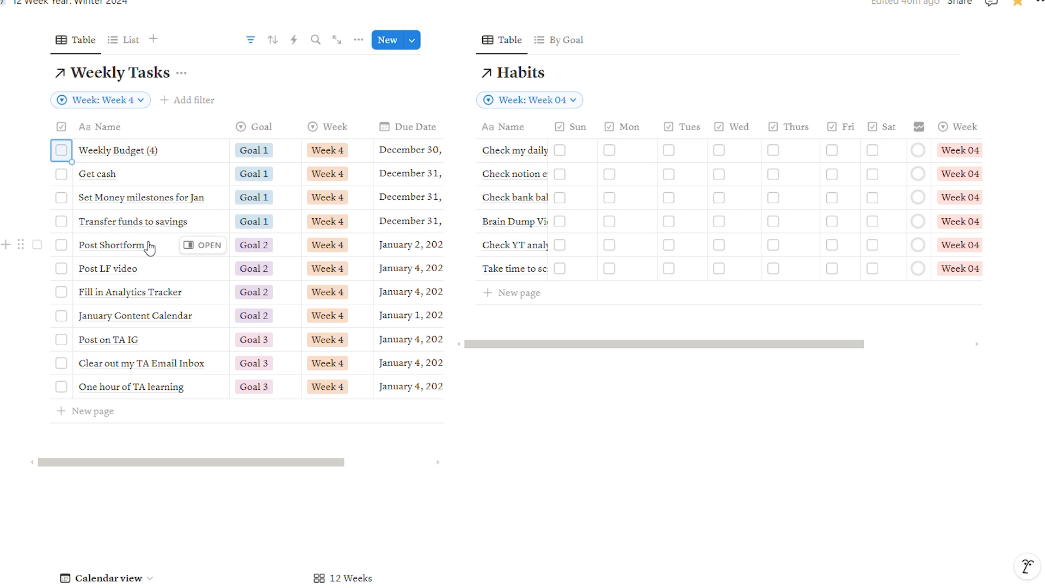
- Look over the planner's calendar, the 12 week cards, the weekly tables and the goal lists
scroll(263, 321, down, 7)
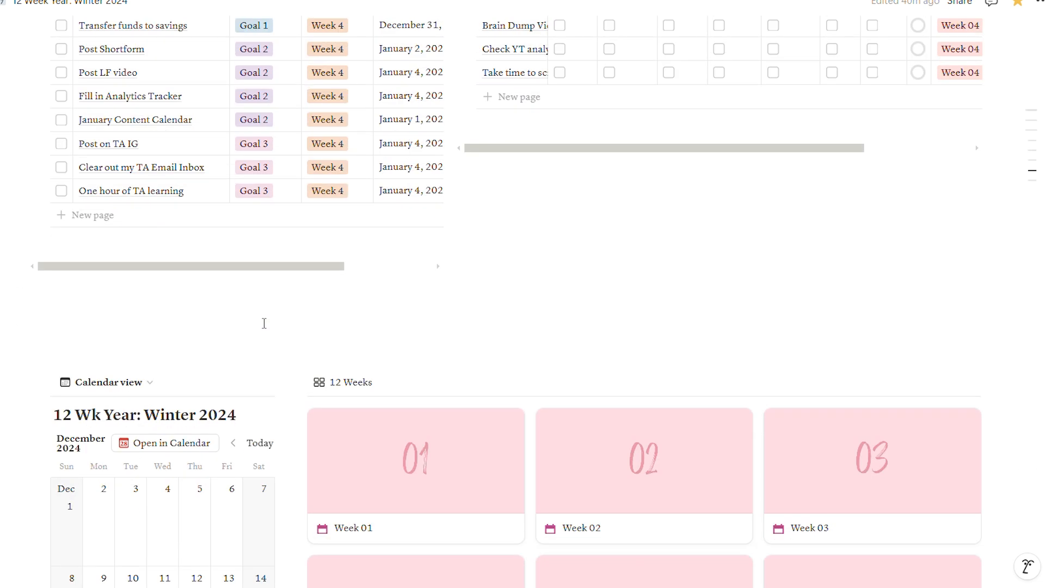
scroll(263, 323, down, 9)
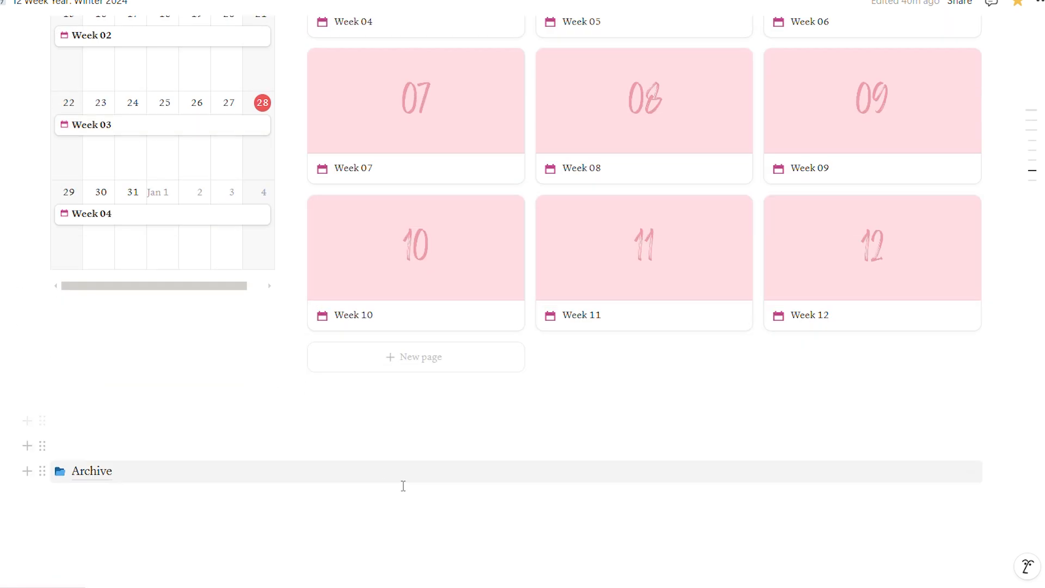
scroll(443, 463, up, 1)
scroll(451, 464, up, 10)
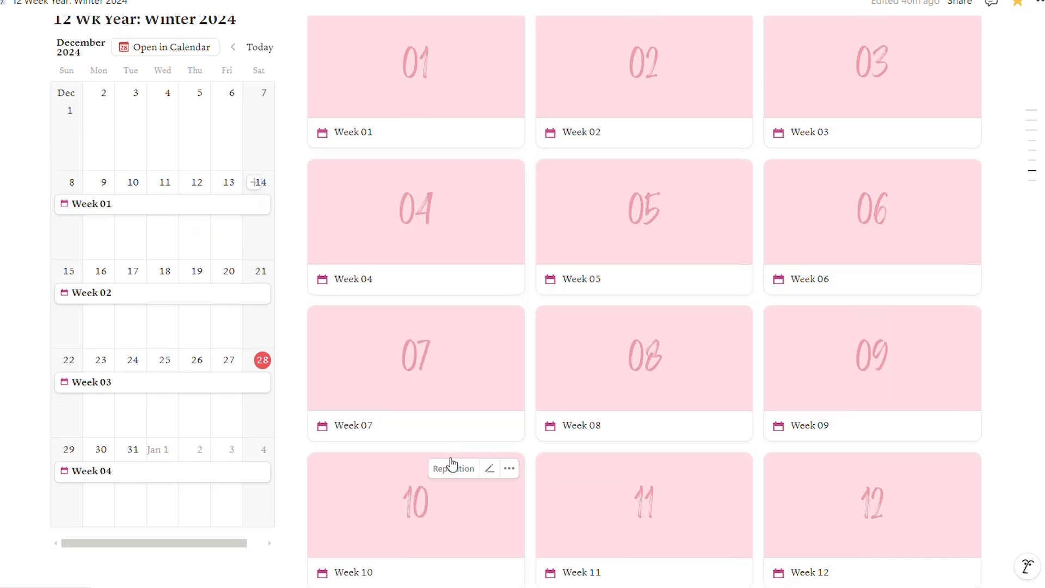
scroll(453, 461, up, 5)
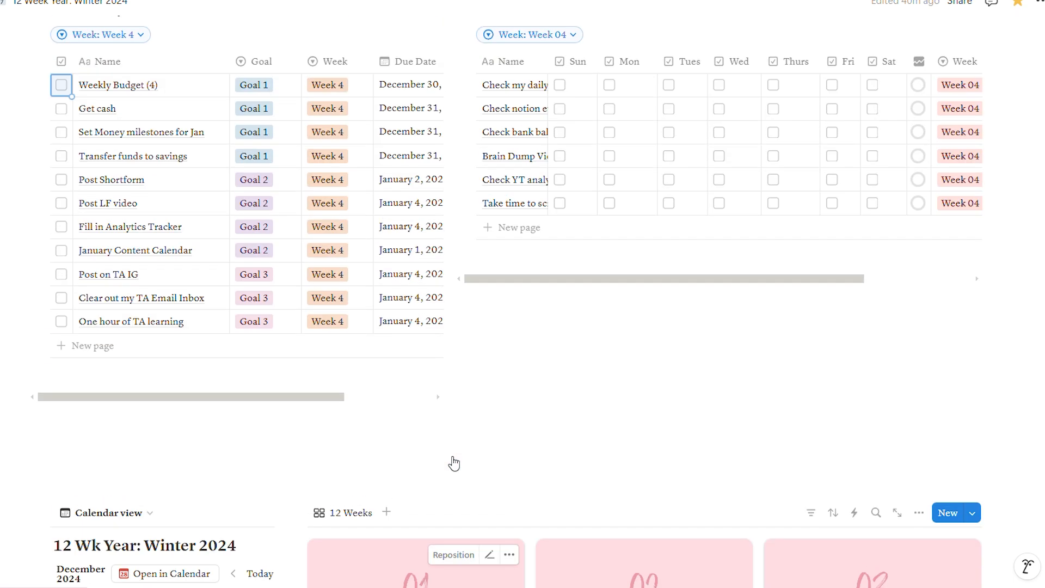
scroll(578, 412, up, 5)
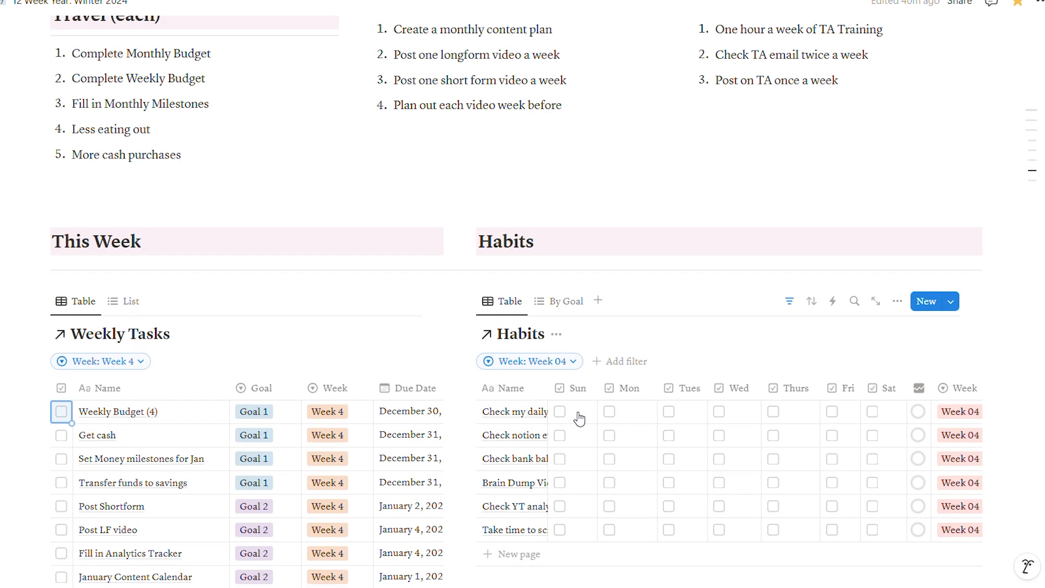
scroll(568, 399, up, 3)
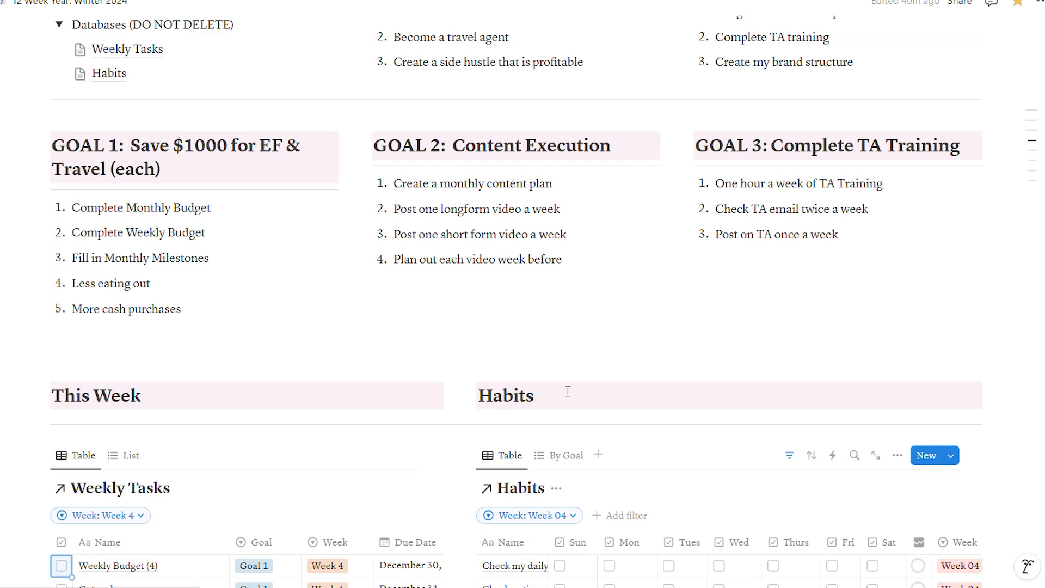
scroll(568, 392, up, 3)
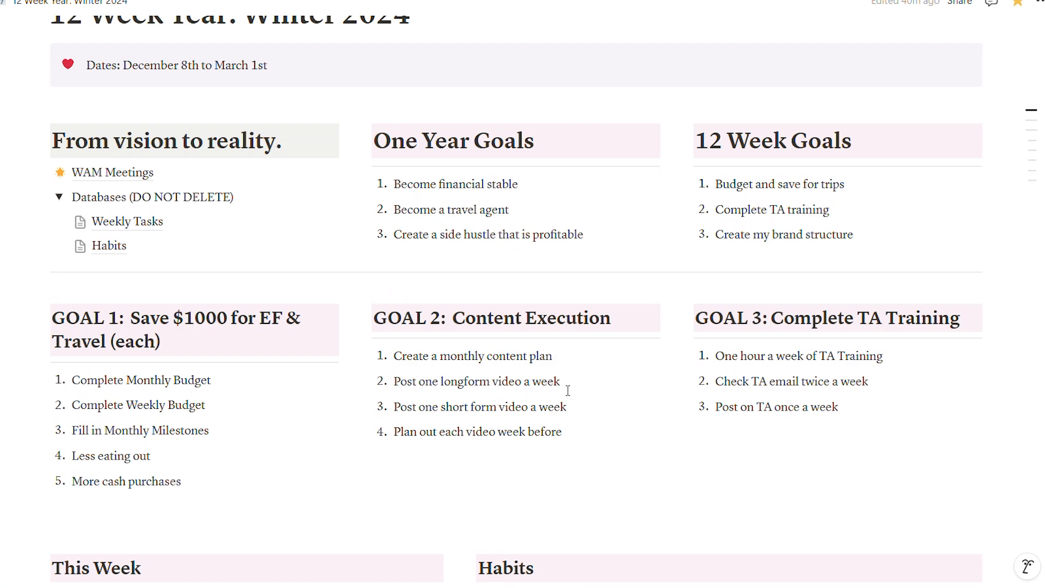
- Turn on small text for the "12 Week Year: Winter 2024" page and check how its tables look
click(1039, 5)
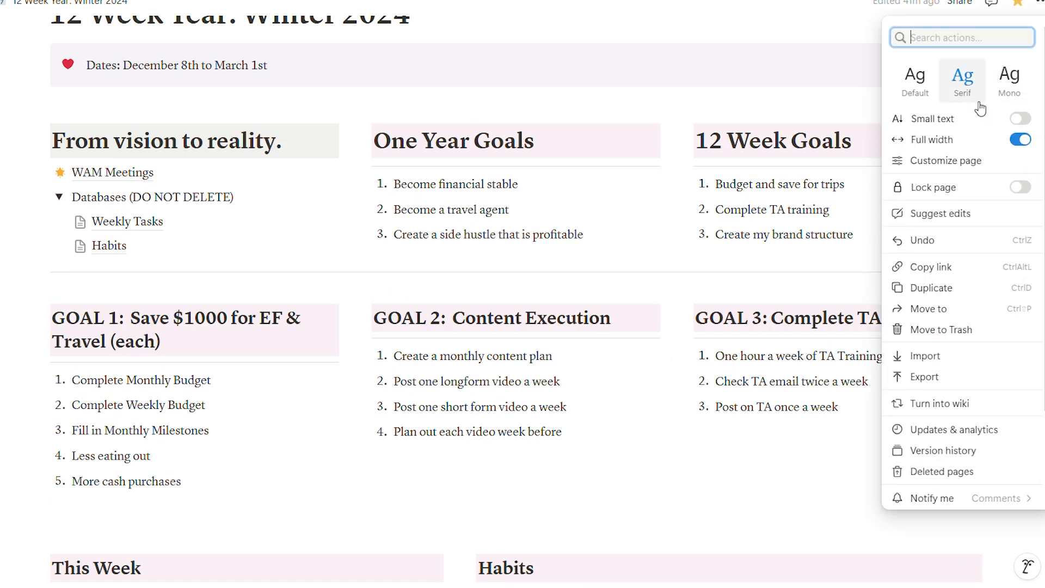
click(1019, 118)
click(781, 39)
scroll(634, 381, down, 4)
scroll(560, 417, down, 3)
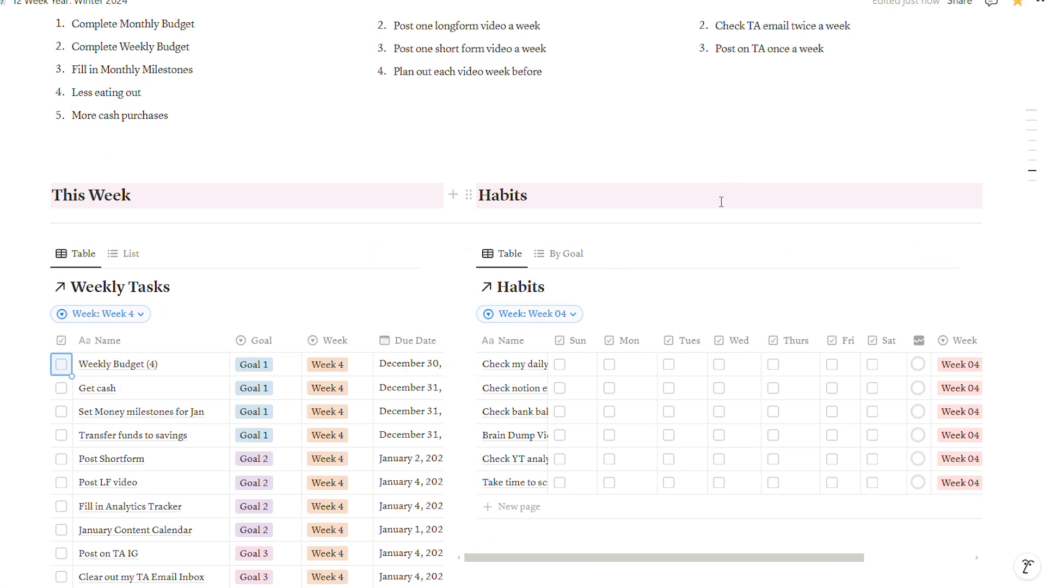
scroll(420, 293, down, 1)
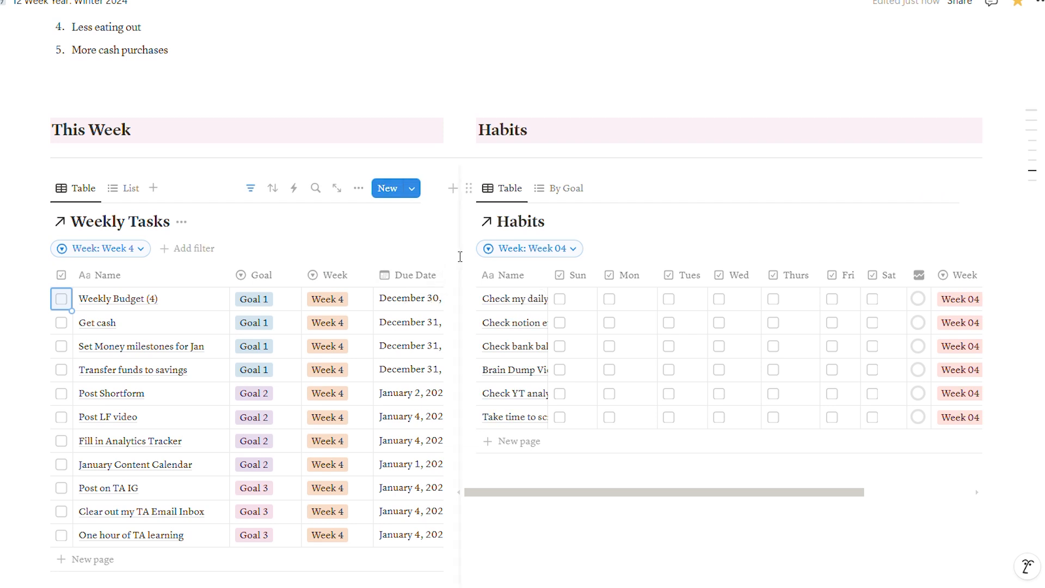
scroll(460, 307, down, 5)
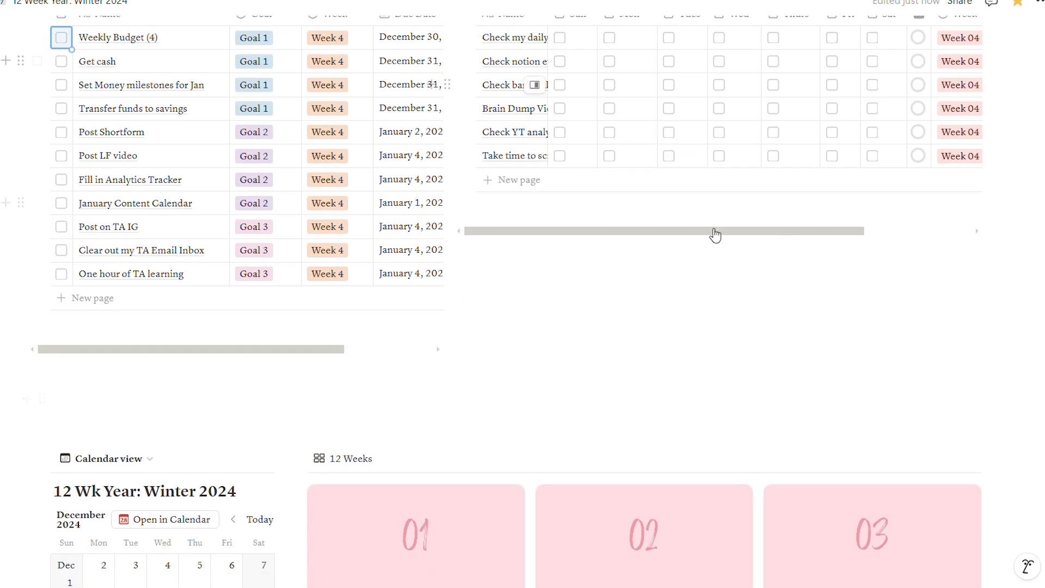
scroll(545, 380, up, 2)
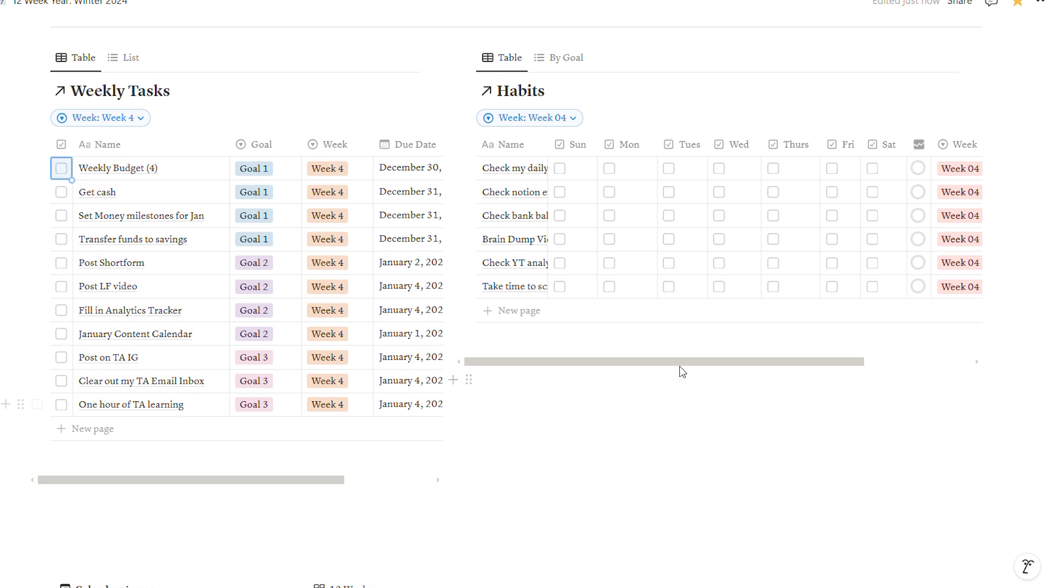